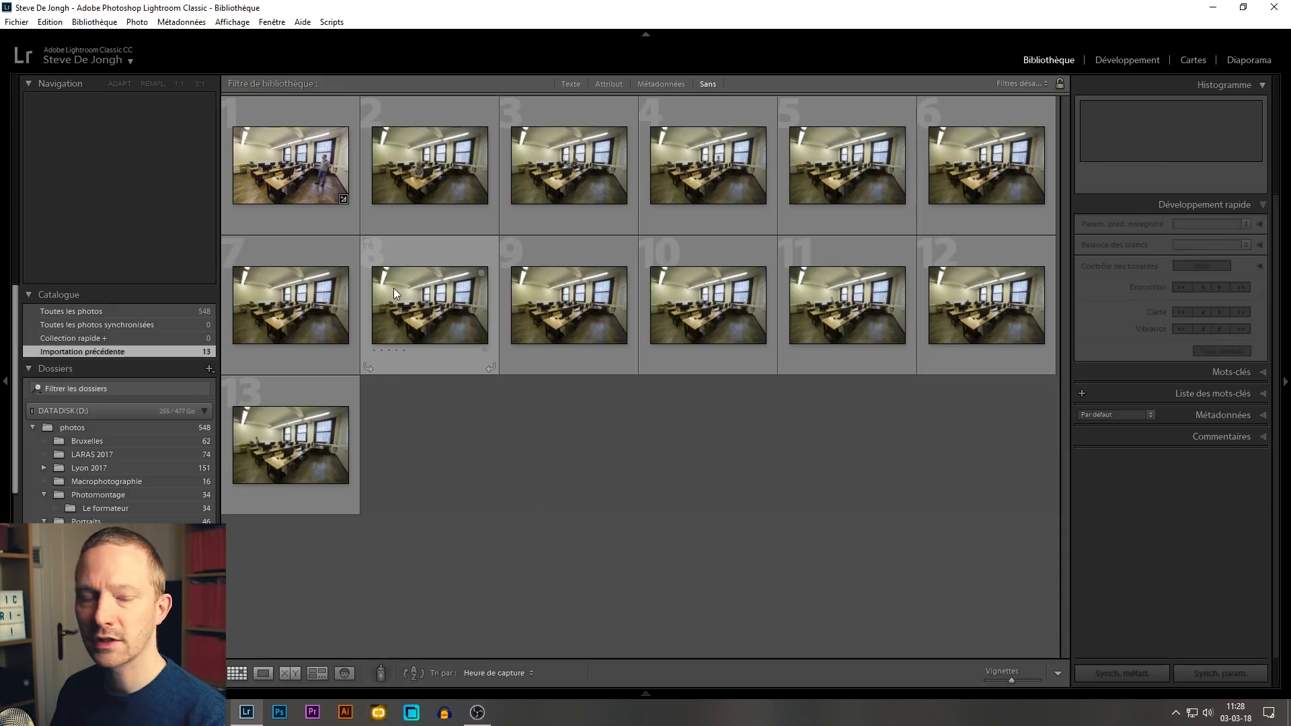
# Step: Compare the before and after versions of the first photo in Develop, and return to the Library grid
pyautogui.click(301, 148)
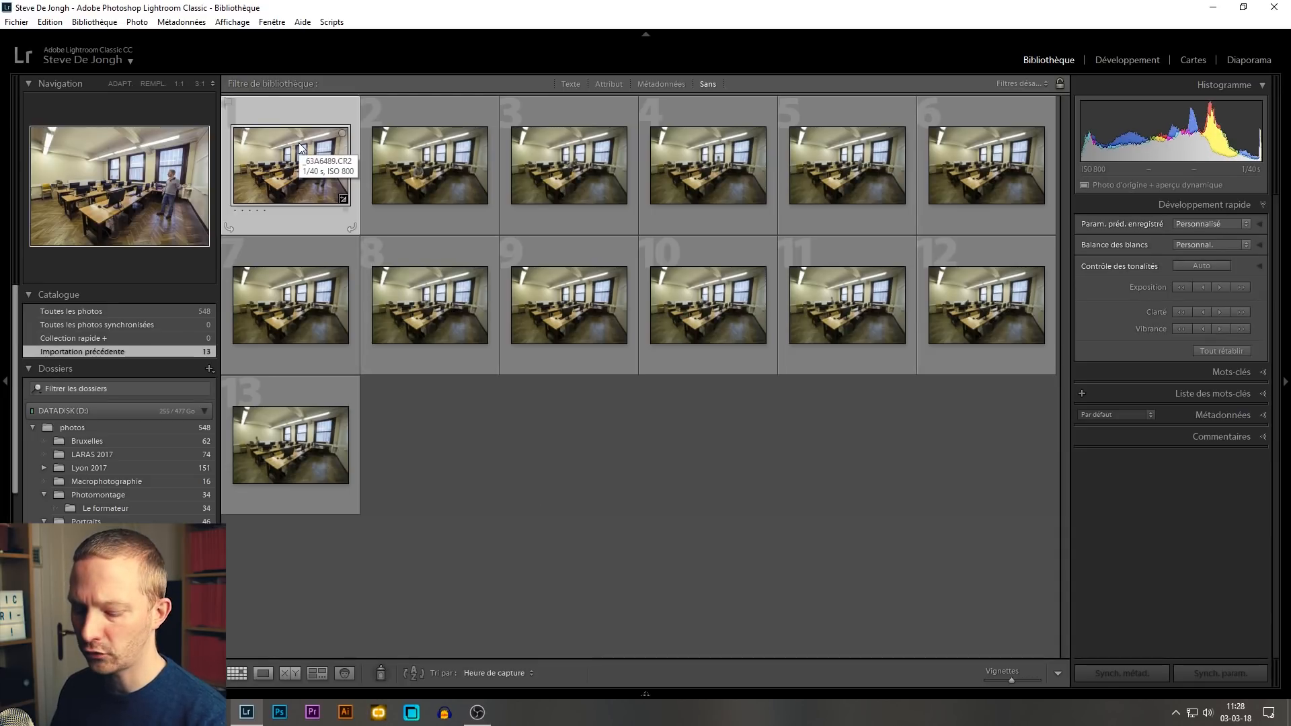
pyautogui.press('d')
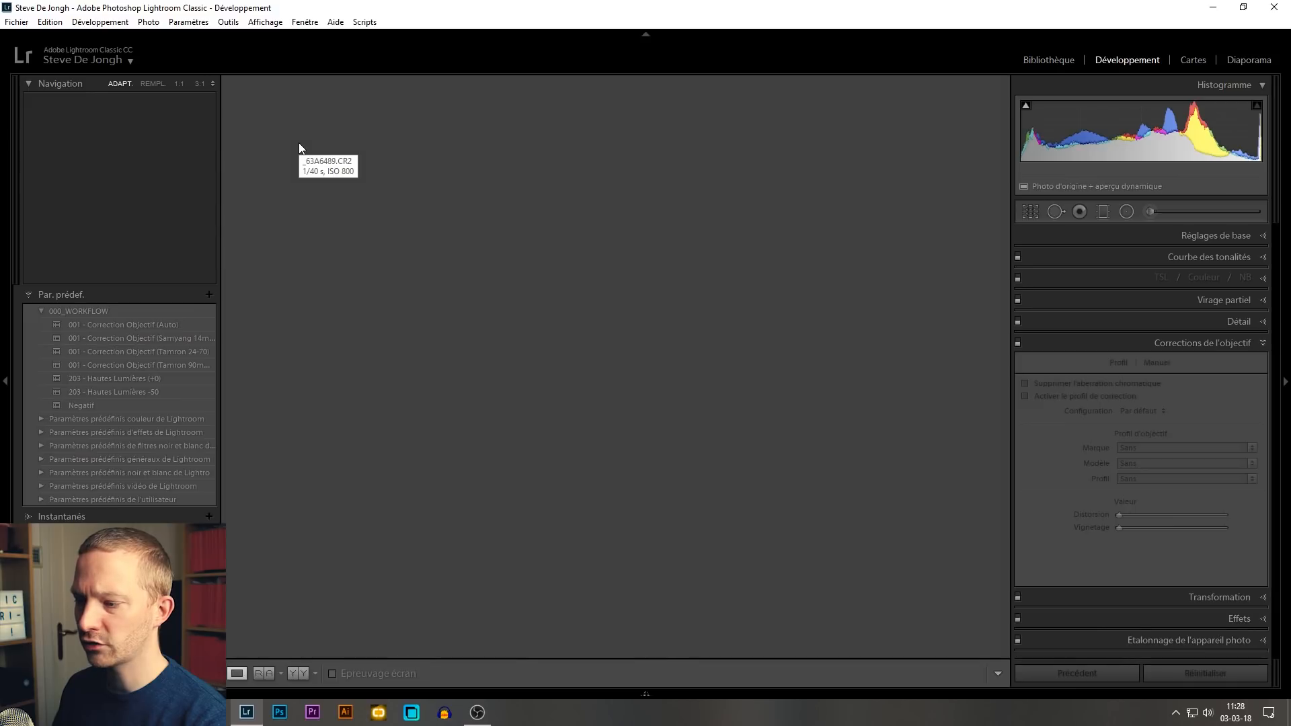
pyautogui.press('\\')
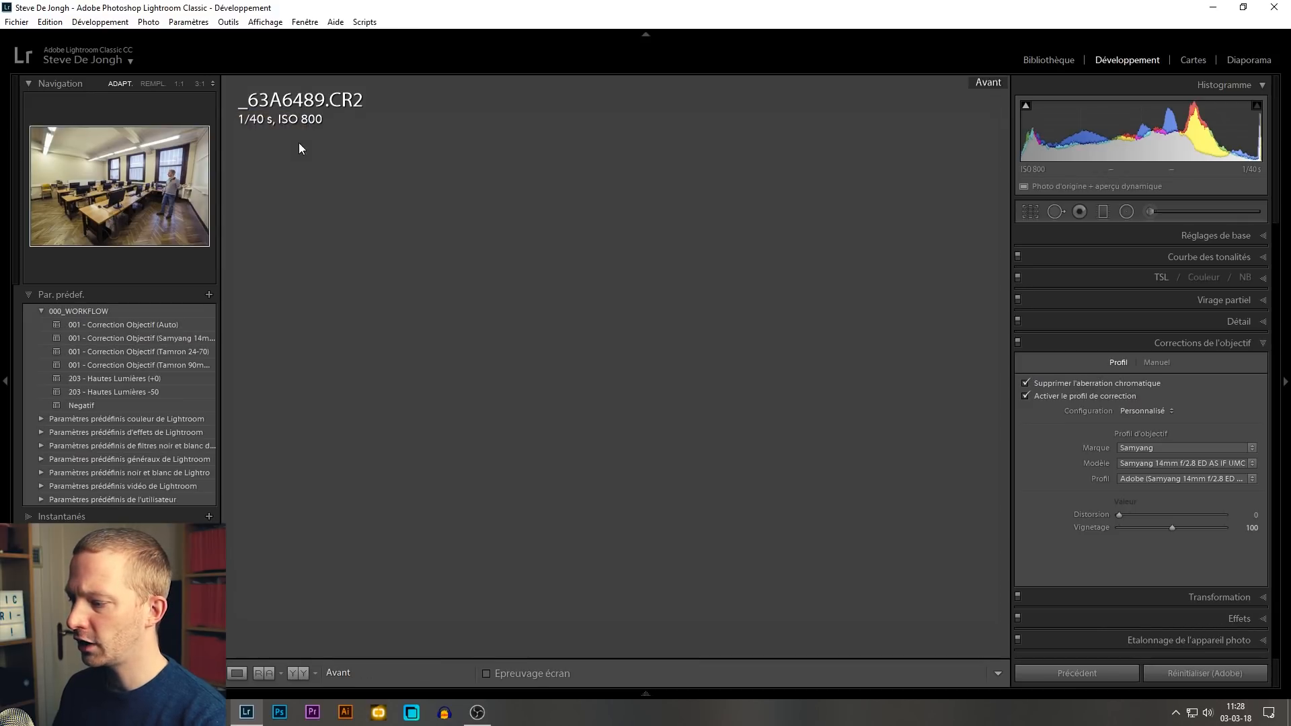
pyautogui.press('\\')
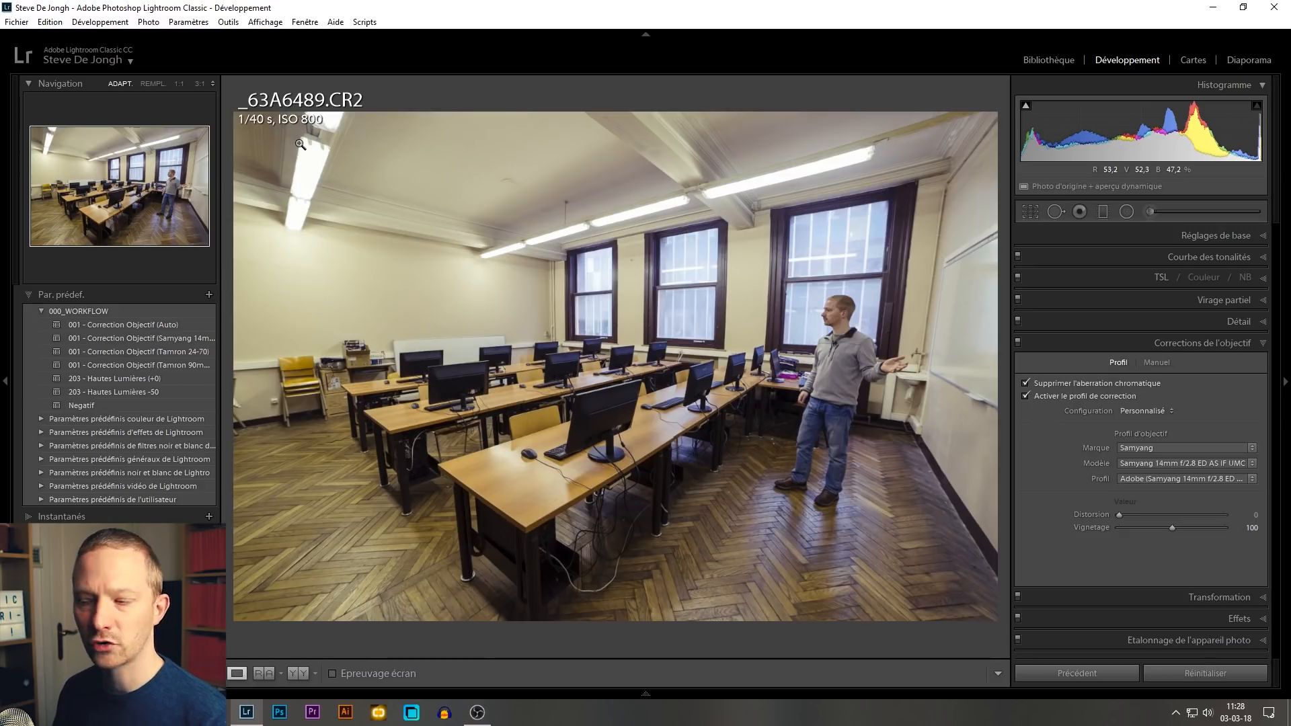
pyautogui.click(1044, 60)
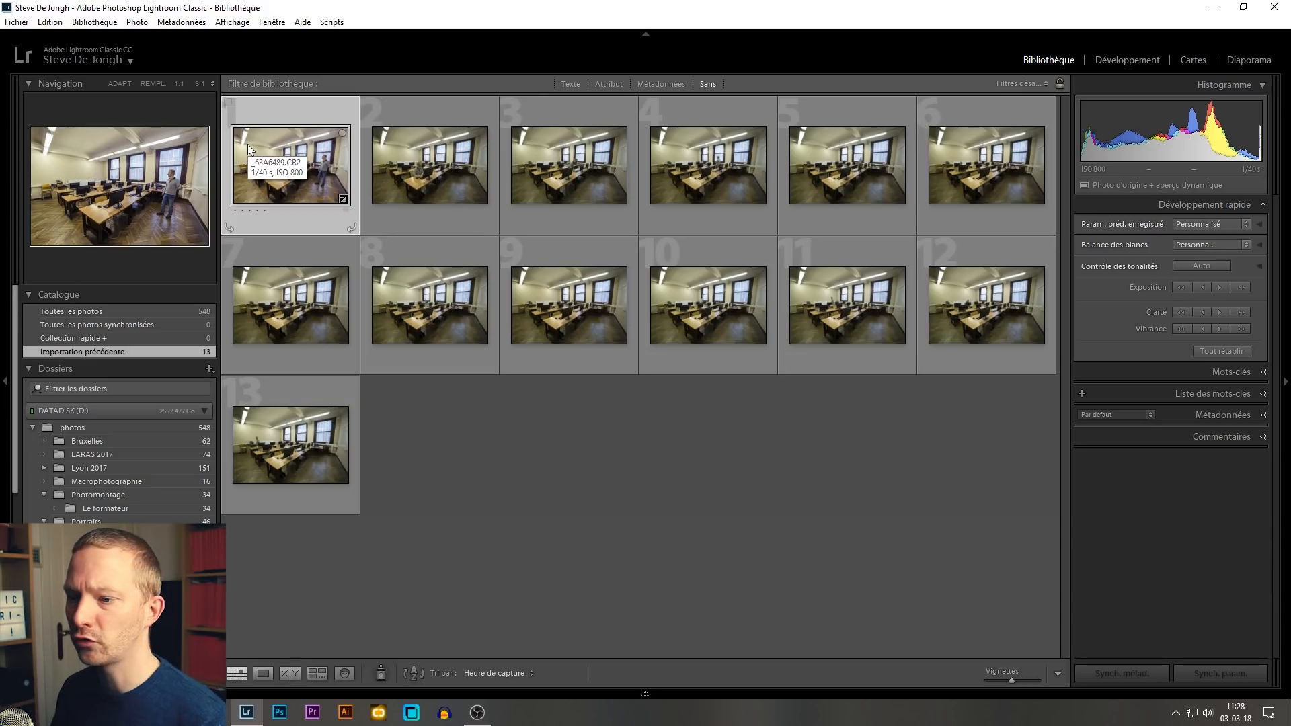
# Step: Synchronize all develop settings from the first photo to every other photo in the previous import
pyautogui.click(660, 468)
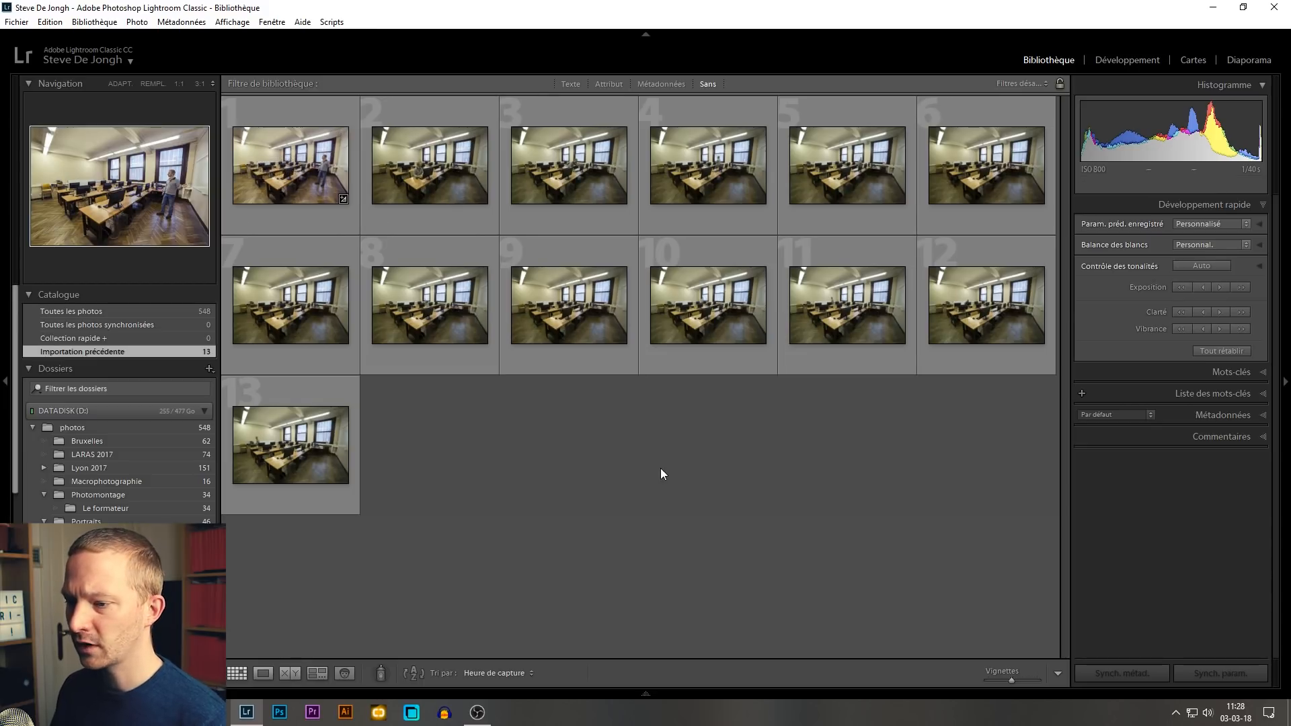
pyautogui.click(306, 151)
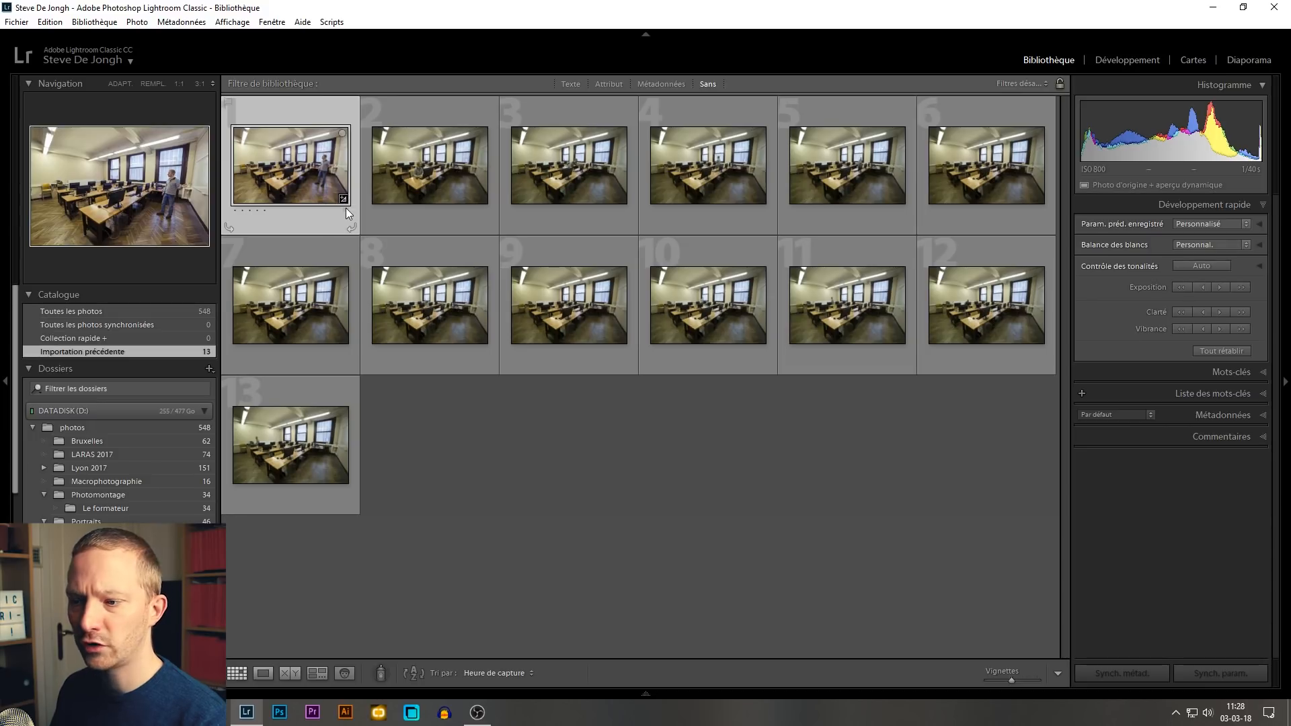
pyautogui.hotkey('ctrl', 'a')
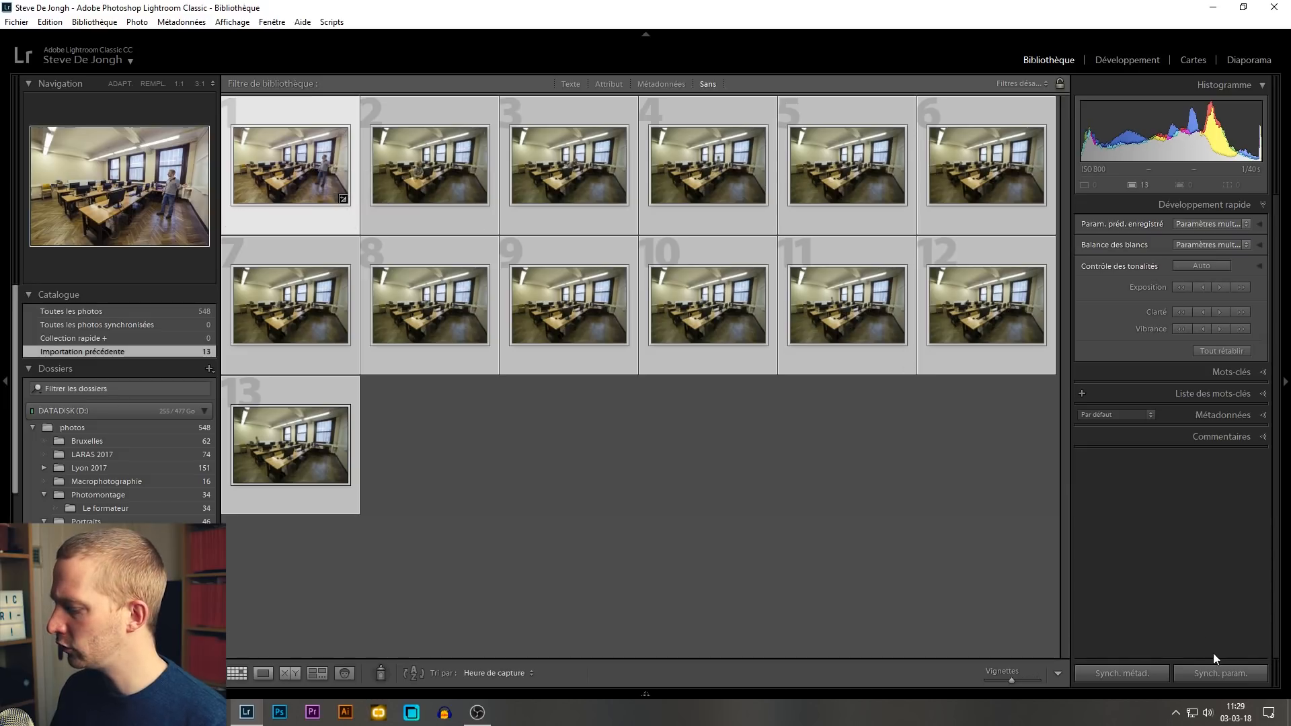
pyautogui.click(1209, 675)
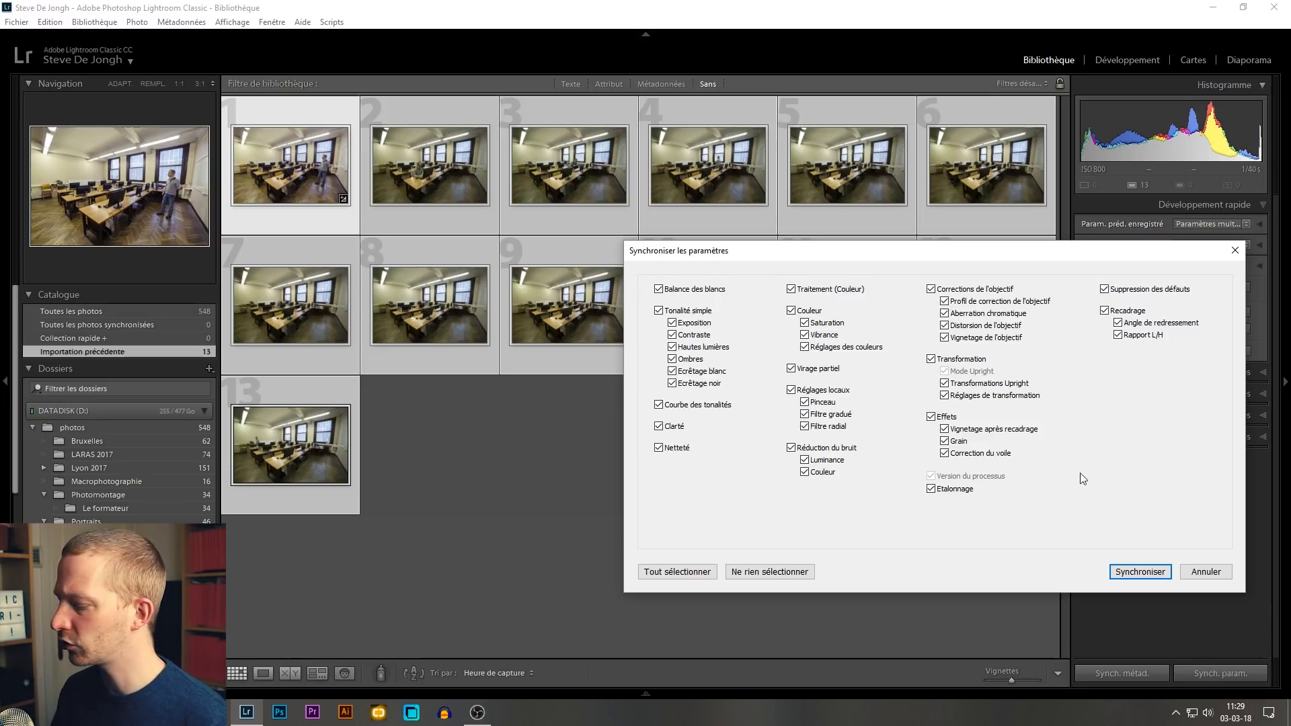
pyautogui.click(1157, 574)
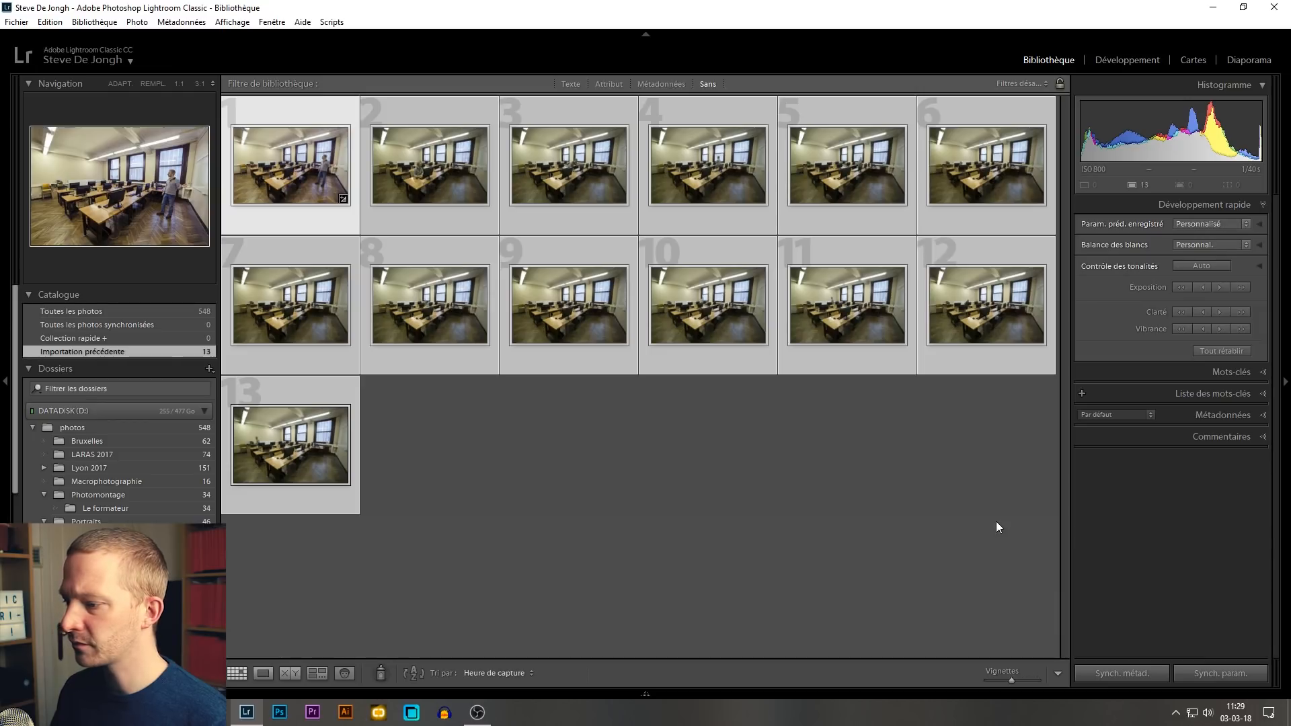
pyautogui.click(956, 515)
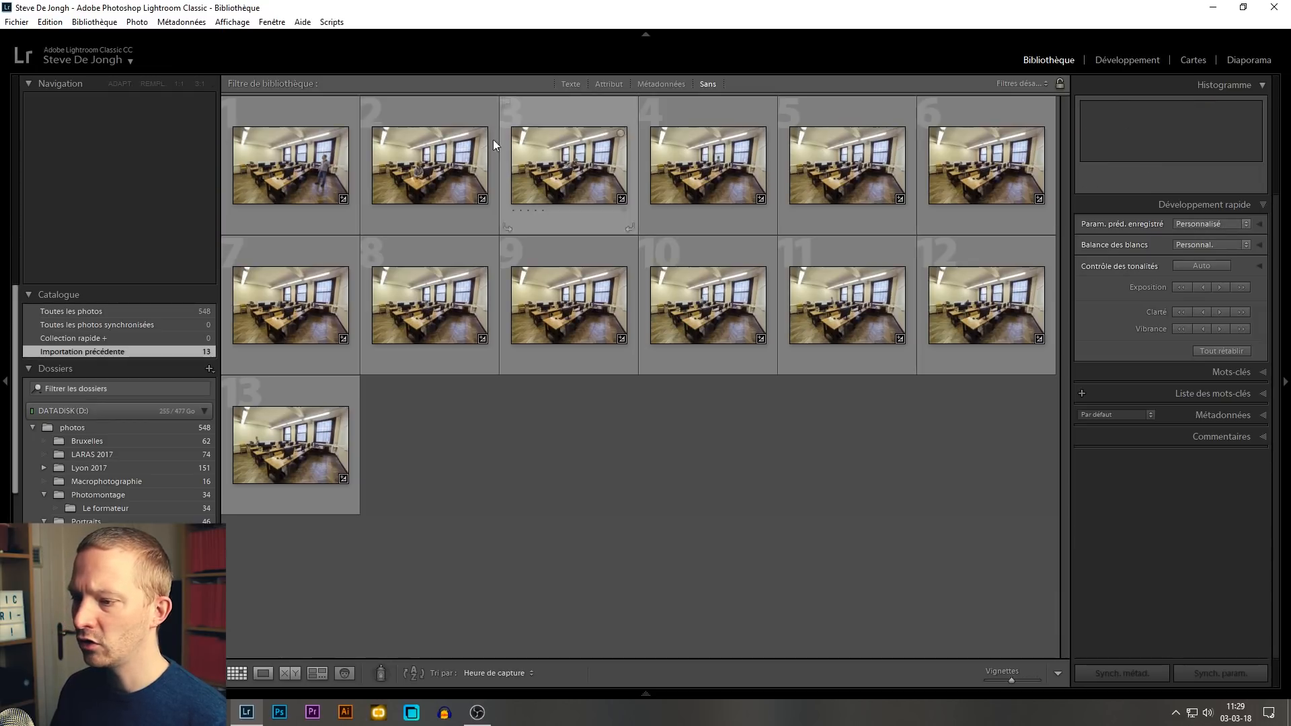
# Step: View the first few photos one after another in full screen, starting from the first one
pyautogui.click(309, 184)
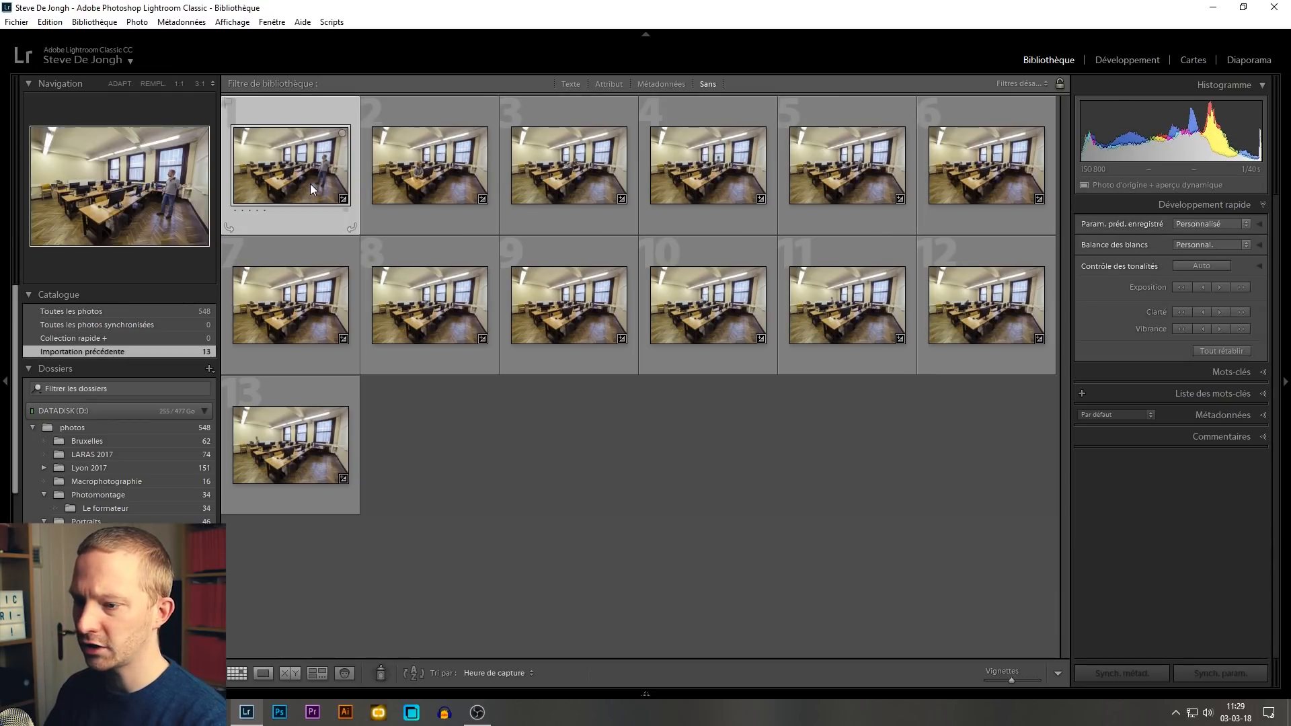
pyautogui.press('f')
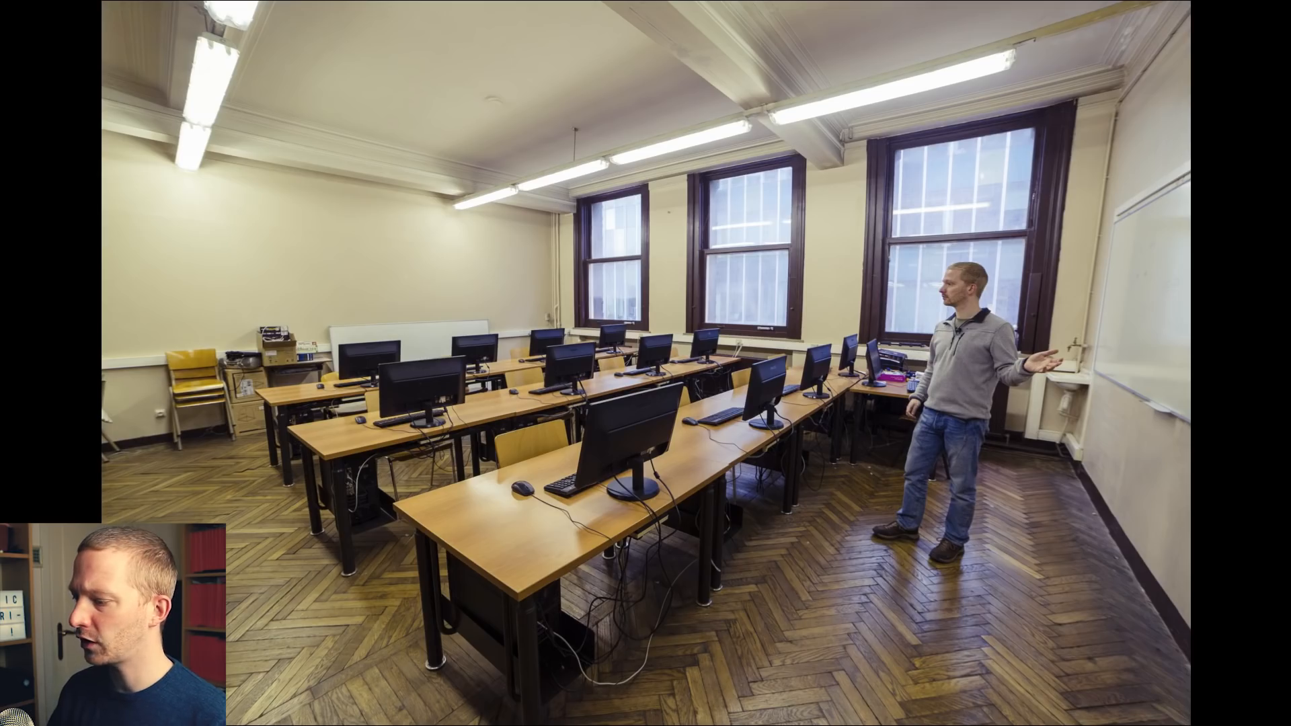
pyautogui.press('Right')
pyautogui.press('Right')
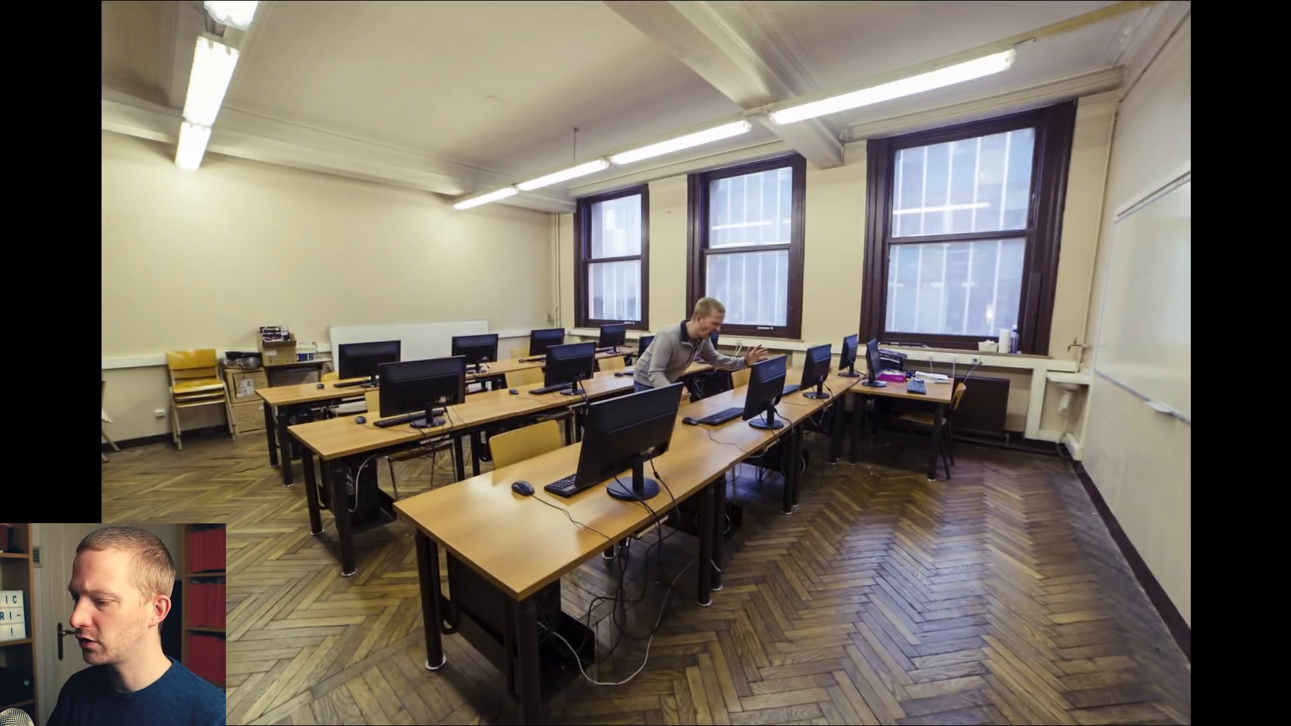
pyautogui.press('Right')
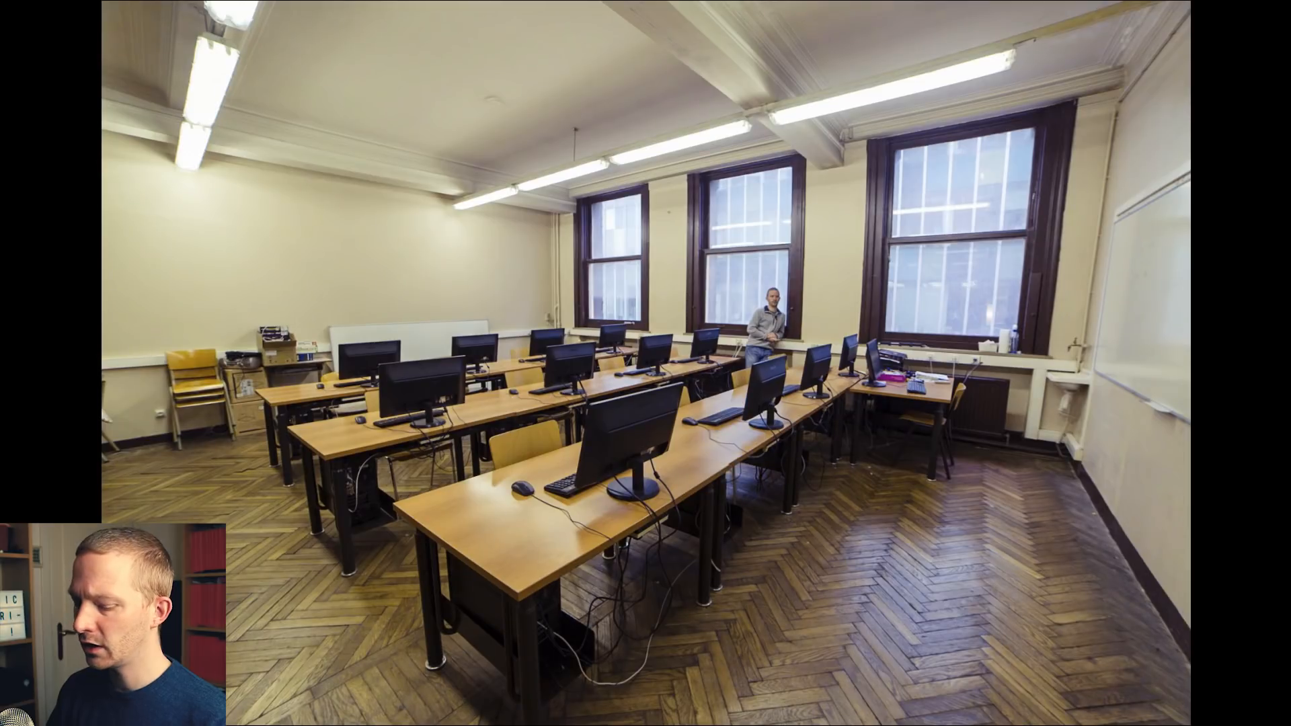
pyautogui.press('Escape')
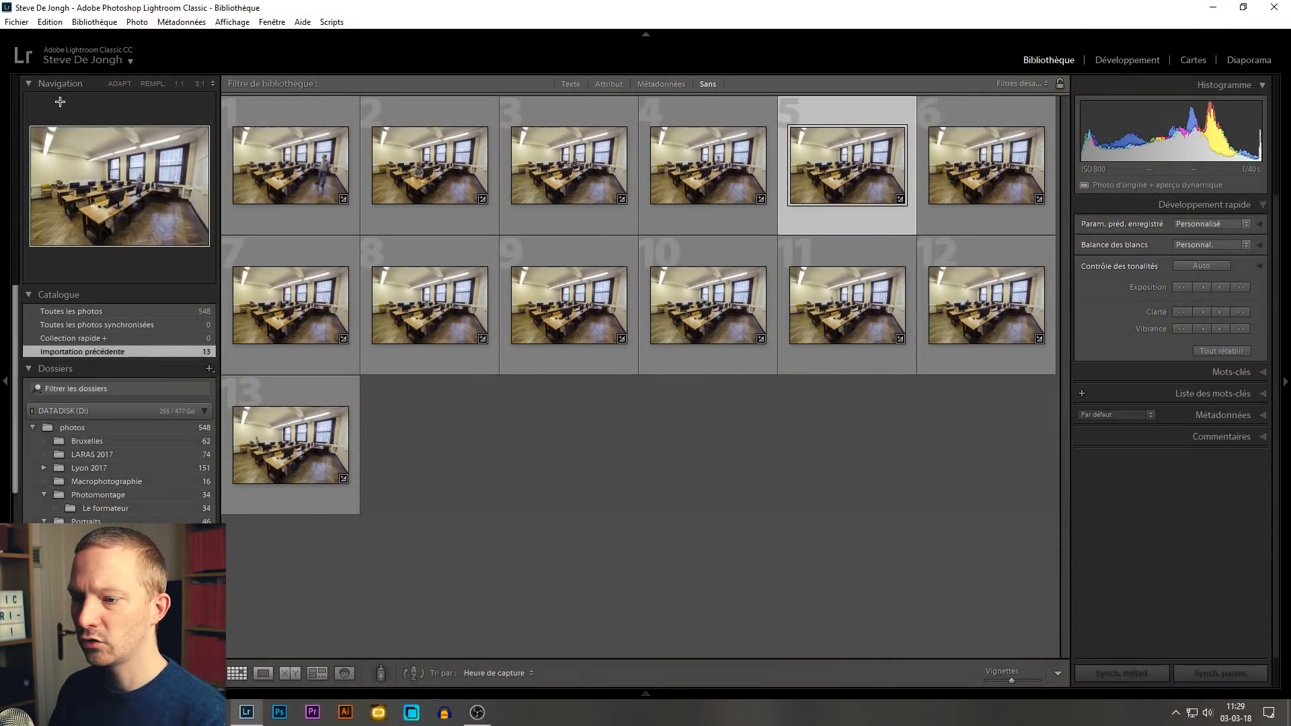
# Step: Select all photos in the grid and open them for editing in Photoshop
pyautogui.click(318, 193)
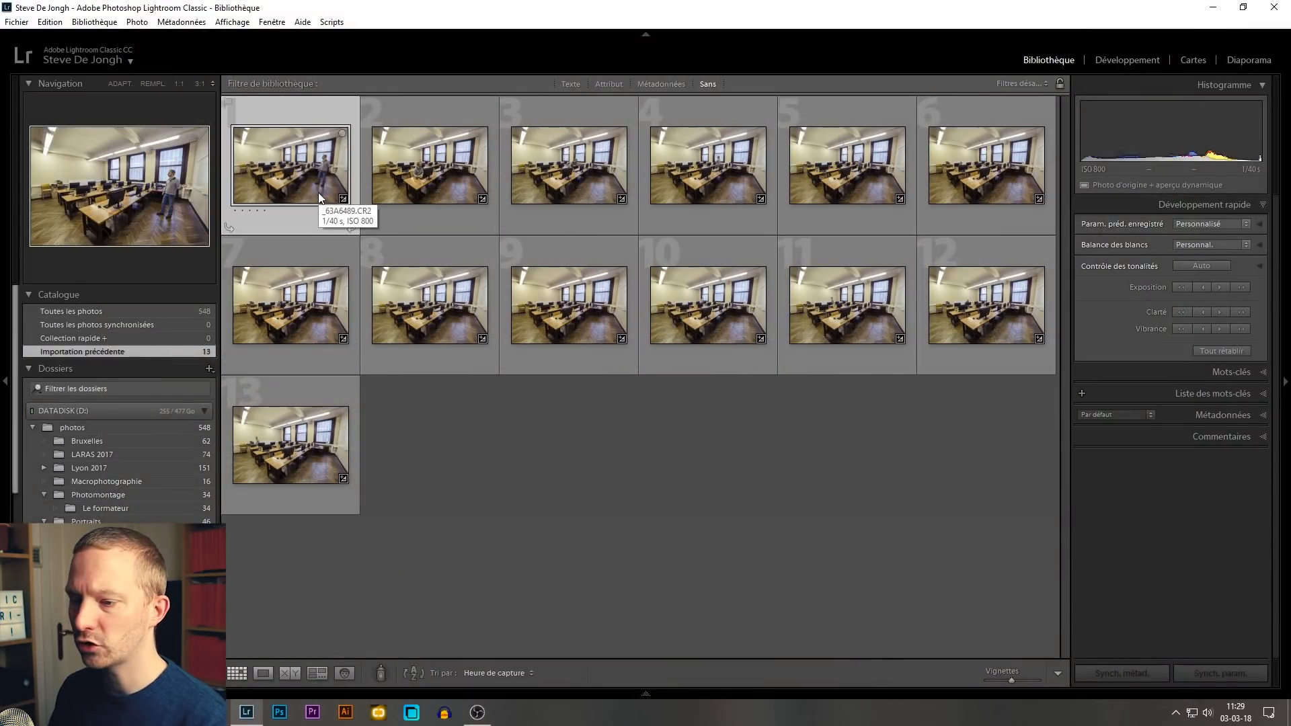
pyautogui.hotkey('ctrl', 'a')
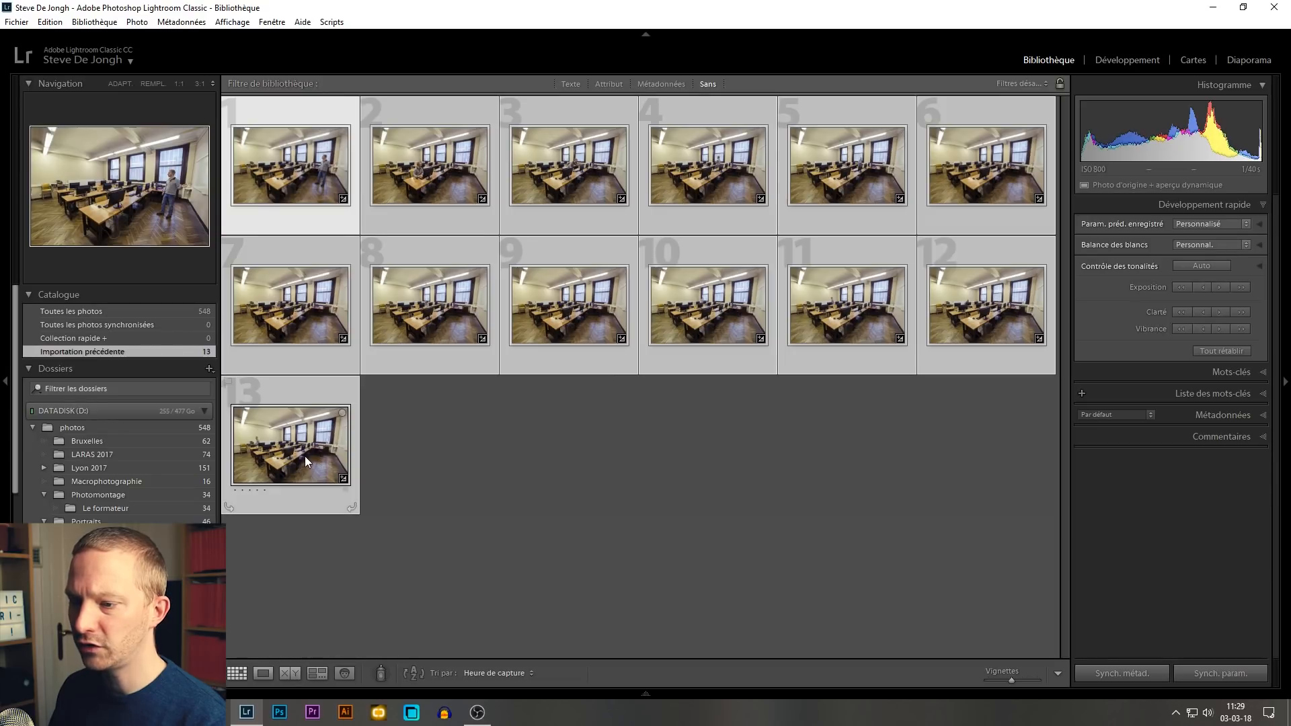
pyautogui.rightClick(305, 153)
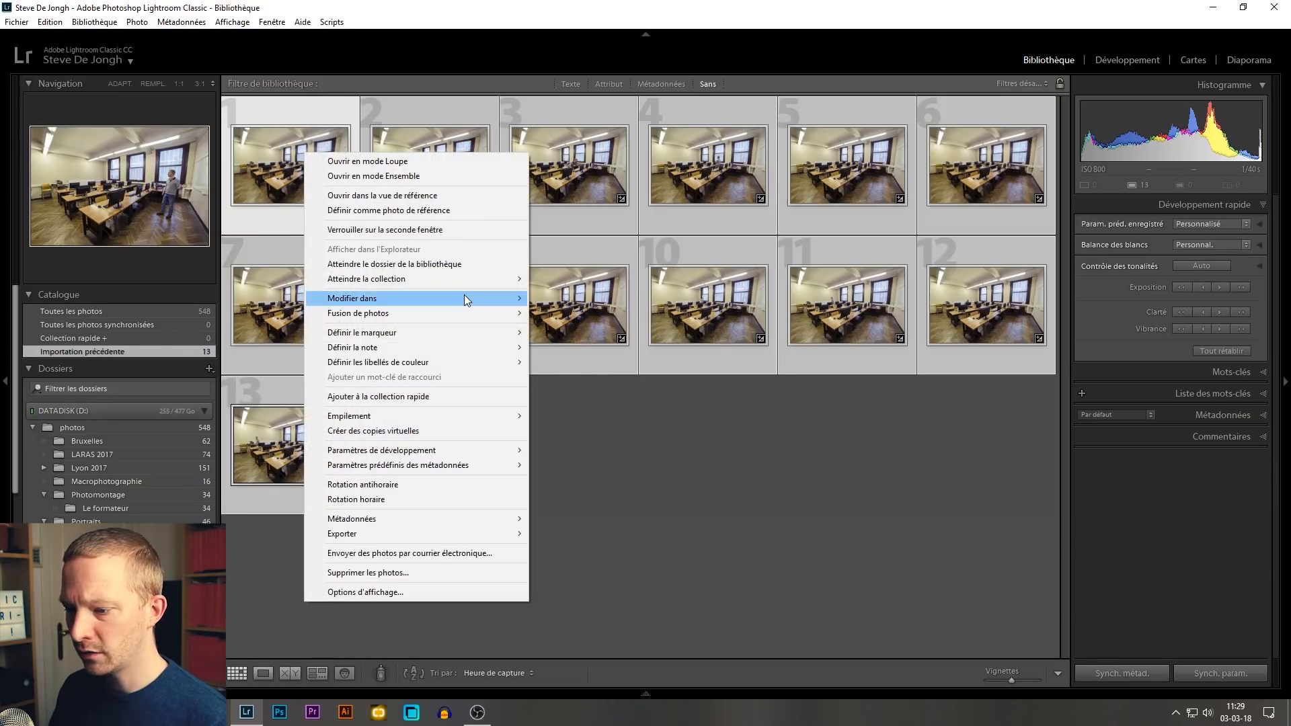
pyautogui.moveTo(464, 296)
pyautogui.click(592, 300)
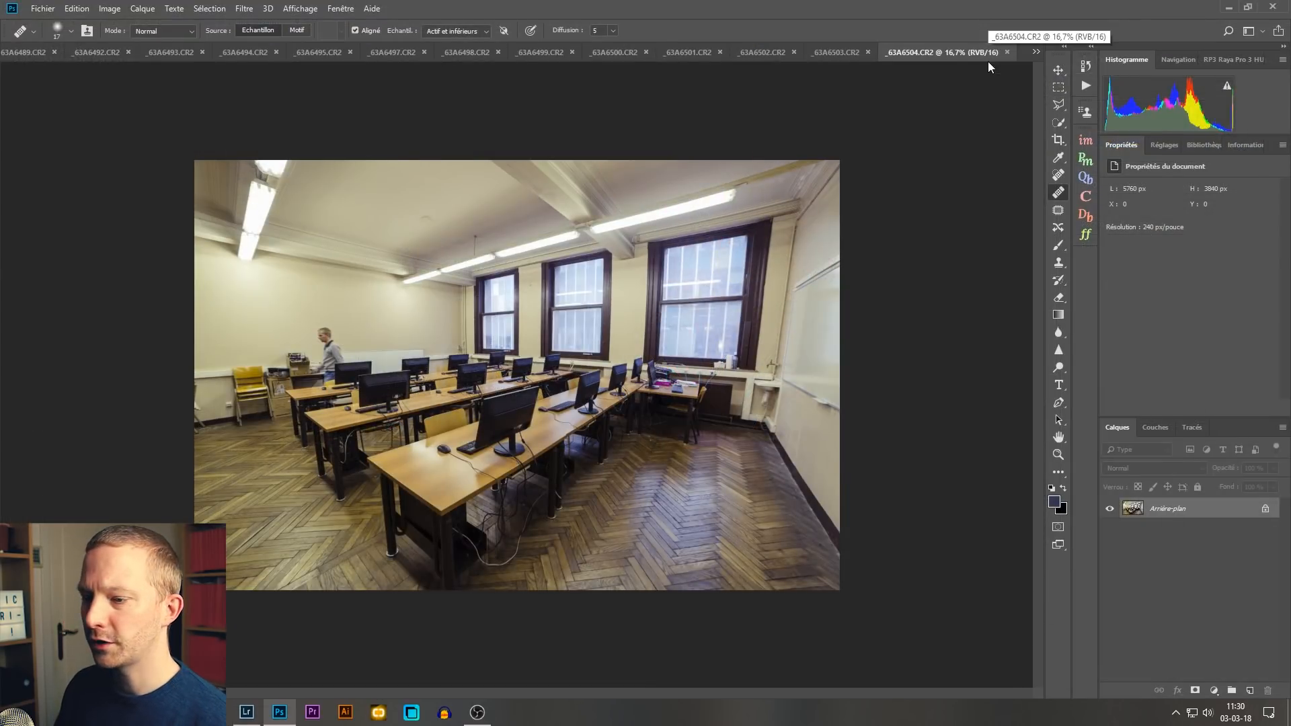
# Step: Look through the open classroom photos one by one, ending on _63A6489.CR2
pyautogui.click(837, 53)
pyautogui.click(747, 51)
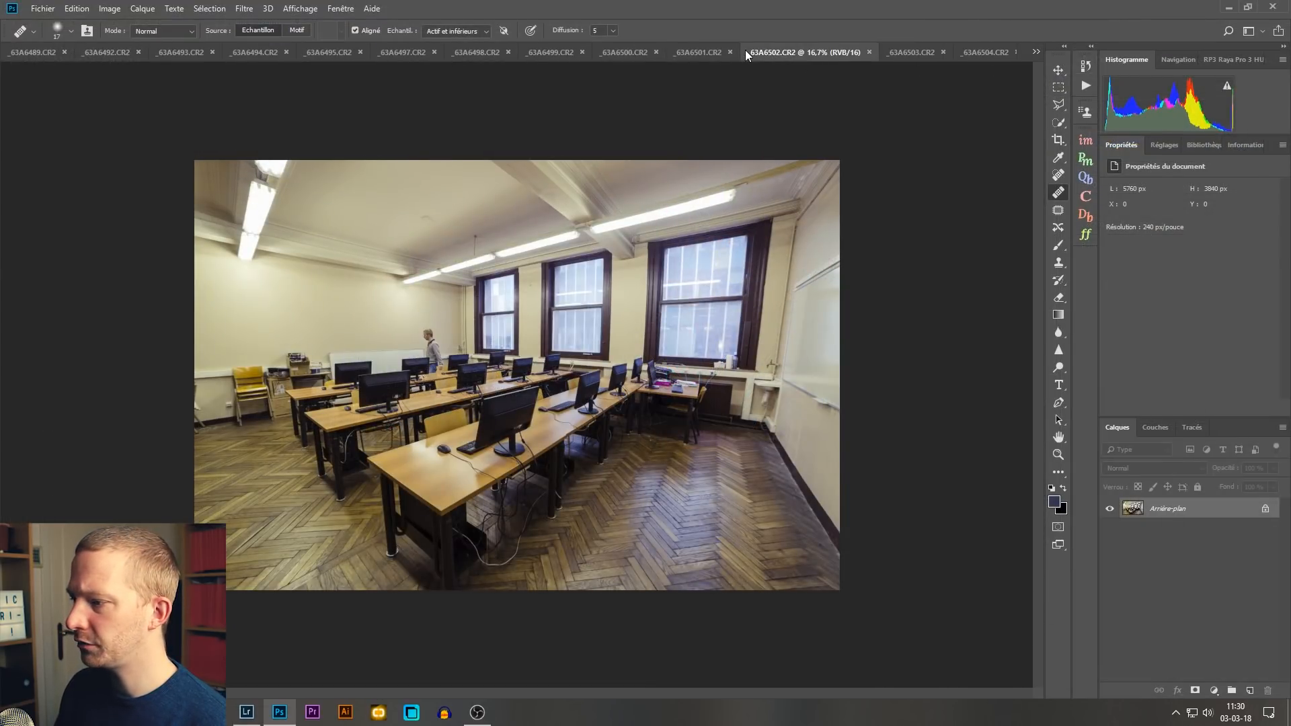
pyautogui.click(693, 51)
pyautogui.click(616, 51)
pyautogui.click(555, 51)
pyautogui.click(438, 48)
pyautogui.click(300, 50)
pyautogui.click(252, 51)
pyautogui.click(154, 50)
pyautogui.click(119, 48)
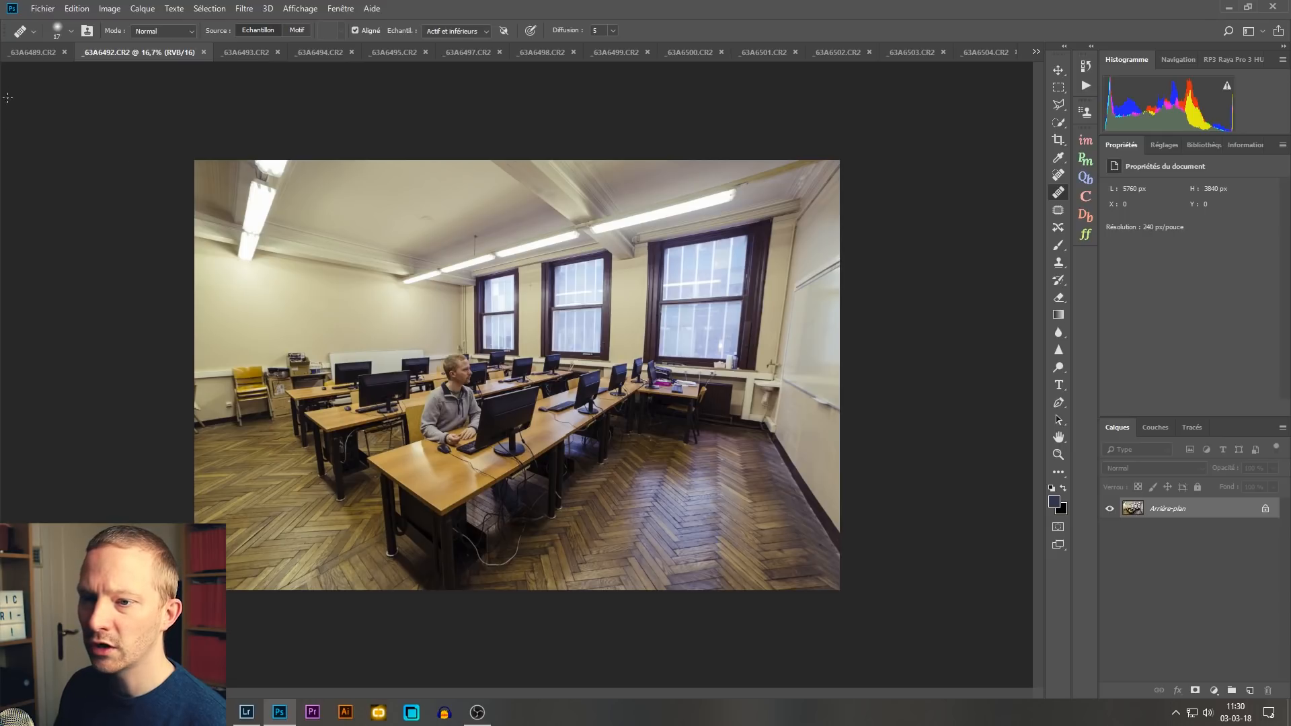
pyautogui.click(20, 55)
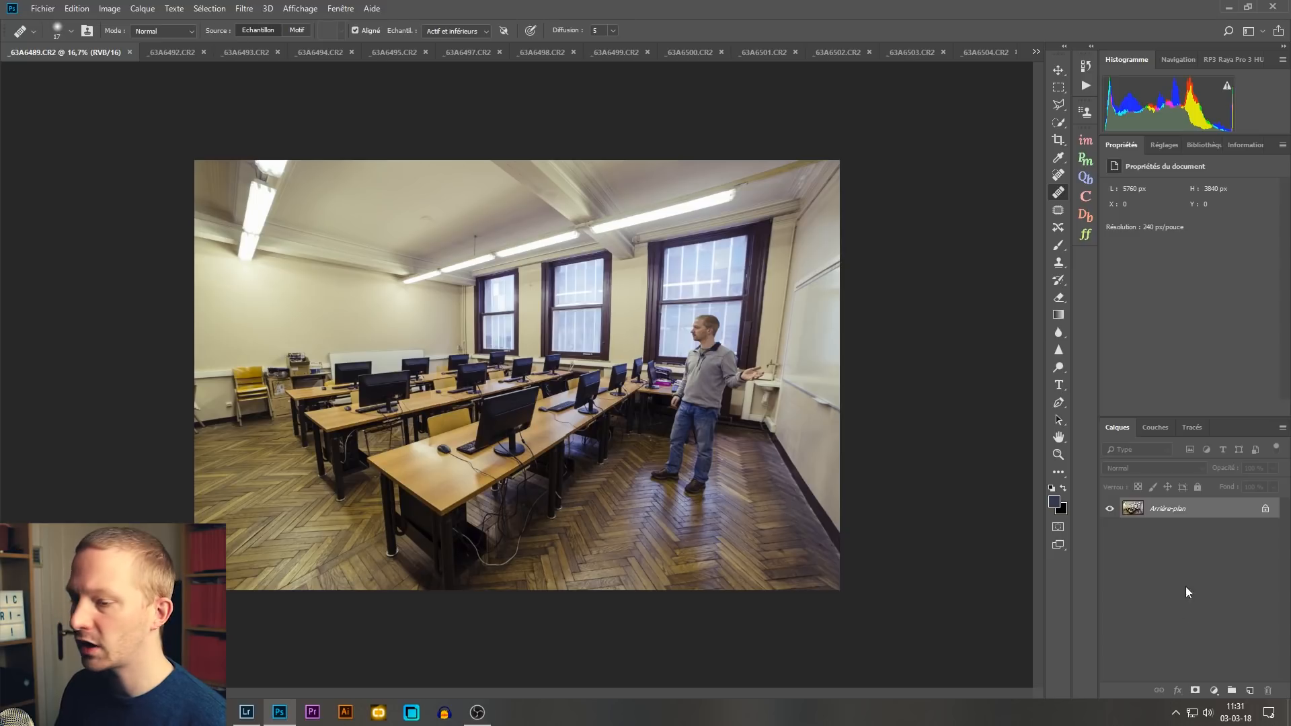
# Step: Run Photomerge on all open files with the Auto layout and image blending disabled
pyautogui.click(42, 9)
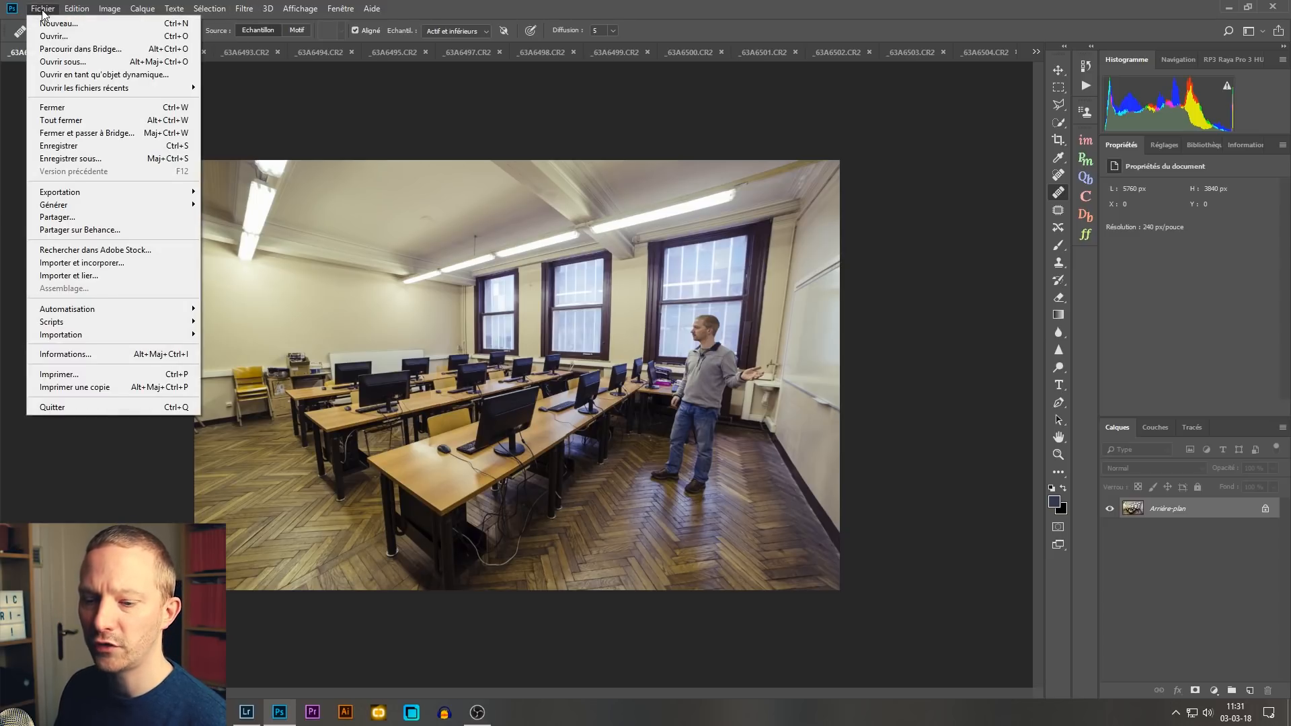
pyautogui.moveTo(138, 309)
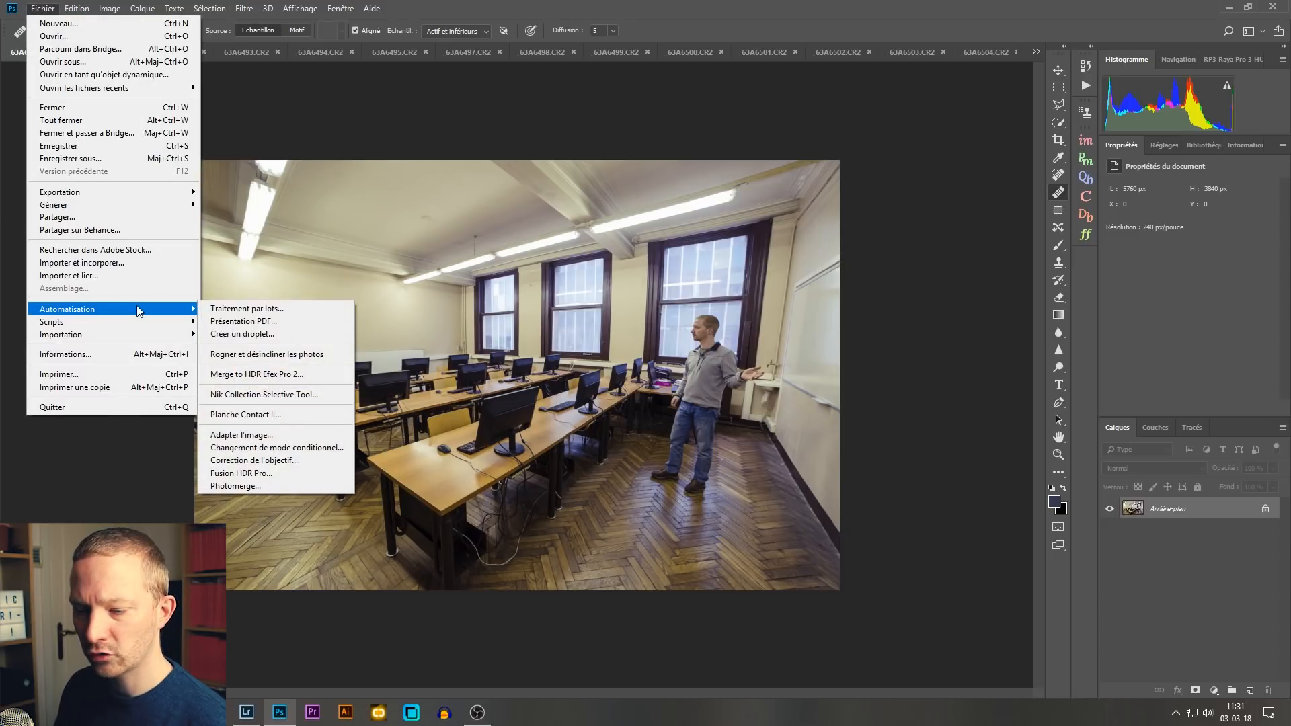
pyautogui.click(305, 481)
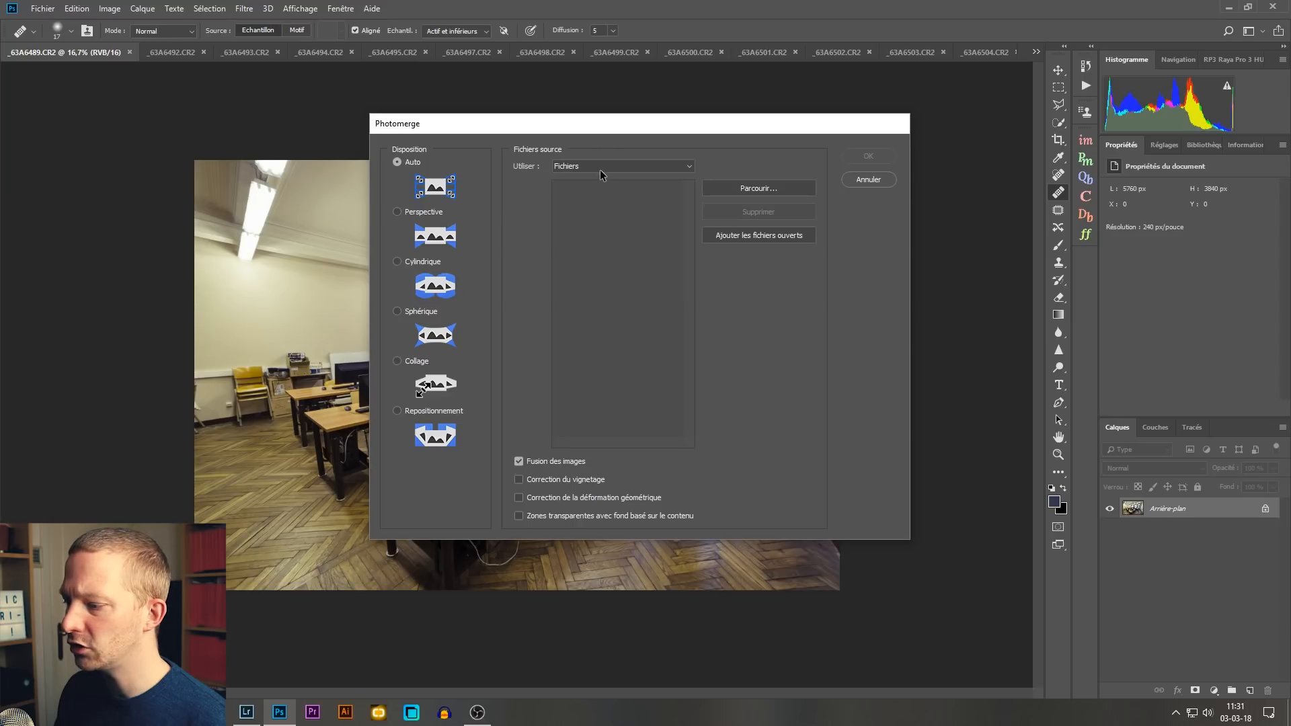
pyautogui.click(768, 236)
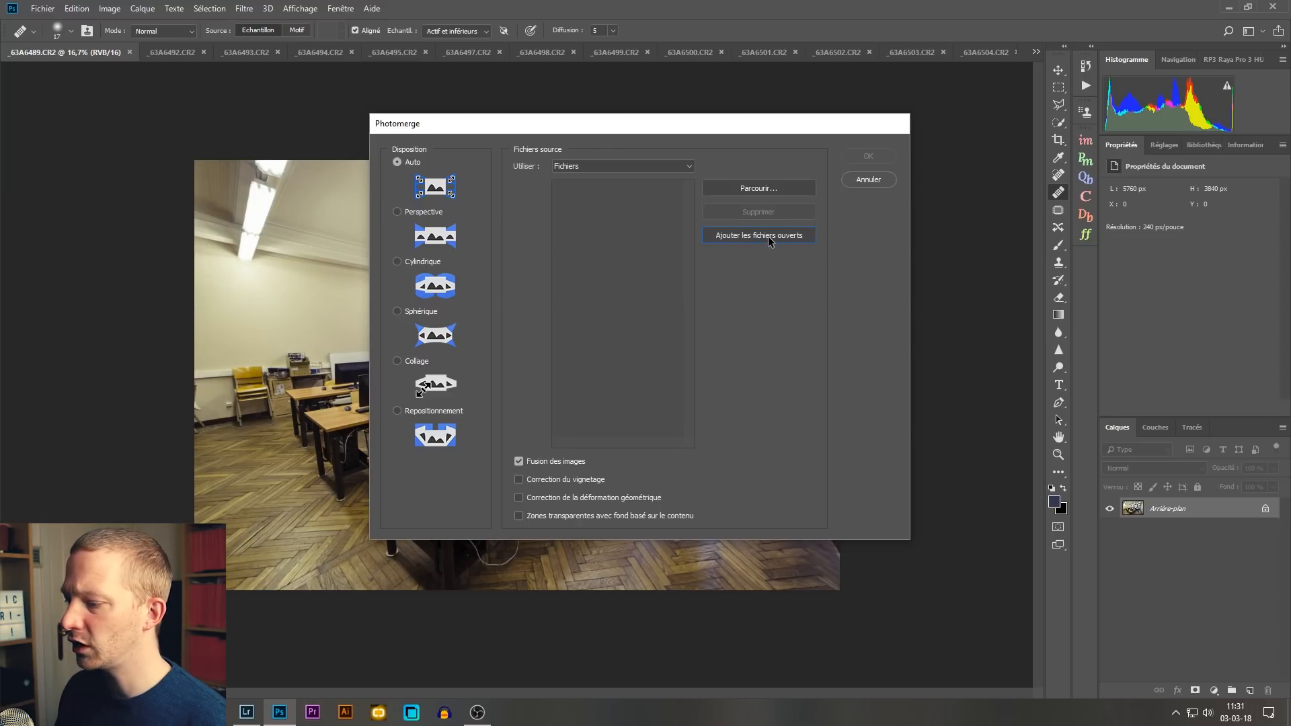
pyautogui.click(519, 461)
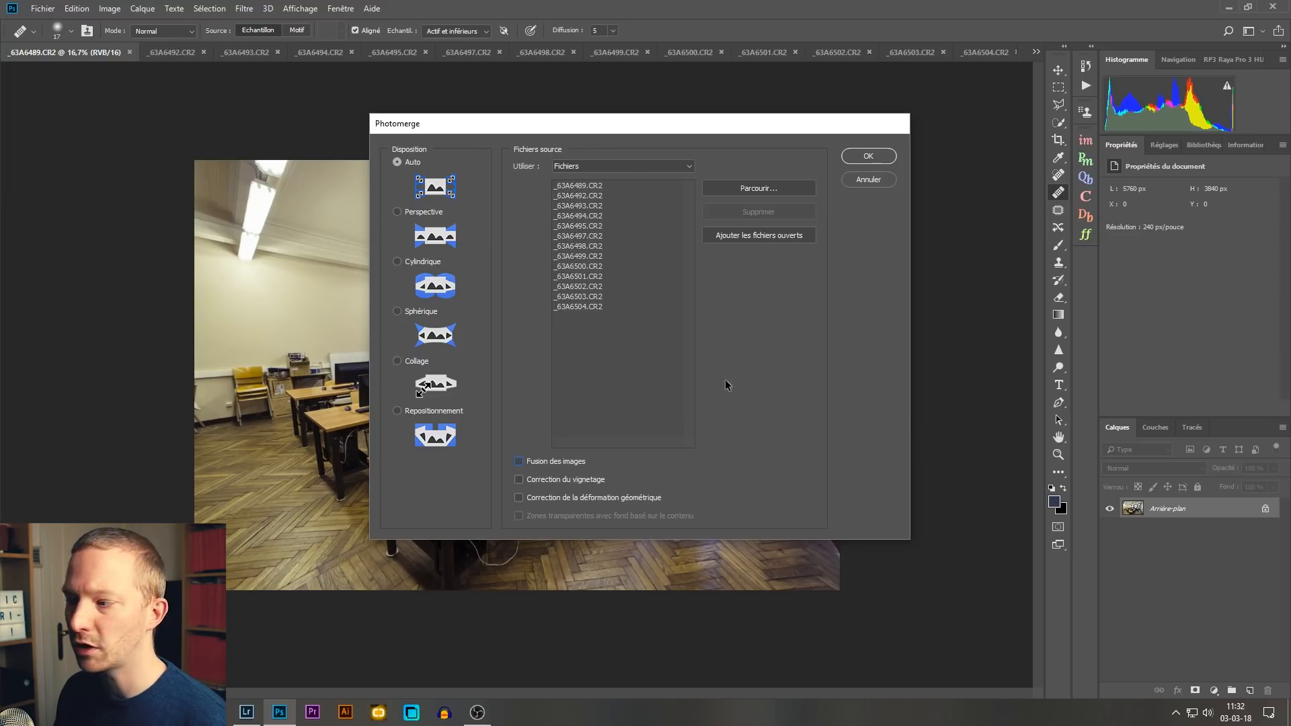
pyautogui.click(868, 155)
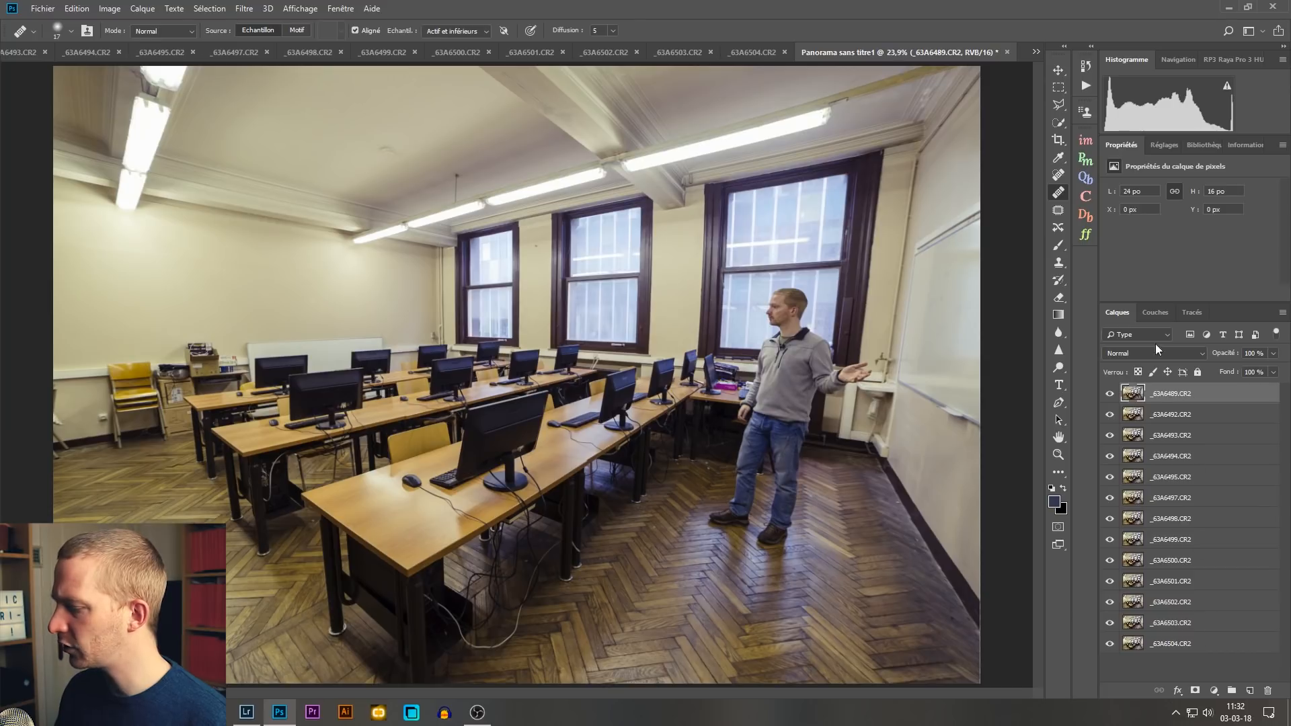
# Step: Toggle the visibility of the top three layers off and on to check the person's position in each
pyautogui.click(1114, 400)
pyautogui.click(1114, 400)
pyautogui.click(1113, 400)
pyautogui.click(1114, 401)
pyautogui.click(1113, 400)
pyautogui.click(1114, 416)
pyautogui.click(1109, 441)
pyautogui.click(1110, 439)
pyautogui.click(1109, 415)
pyautogui.click(1109, 393)
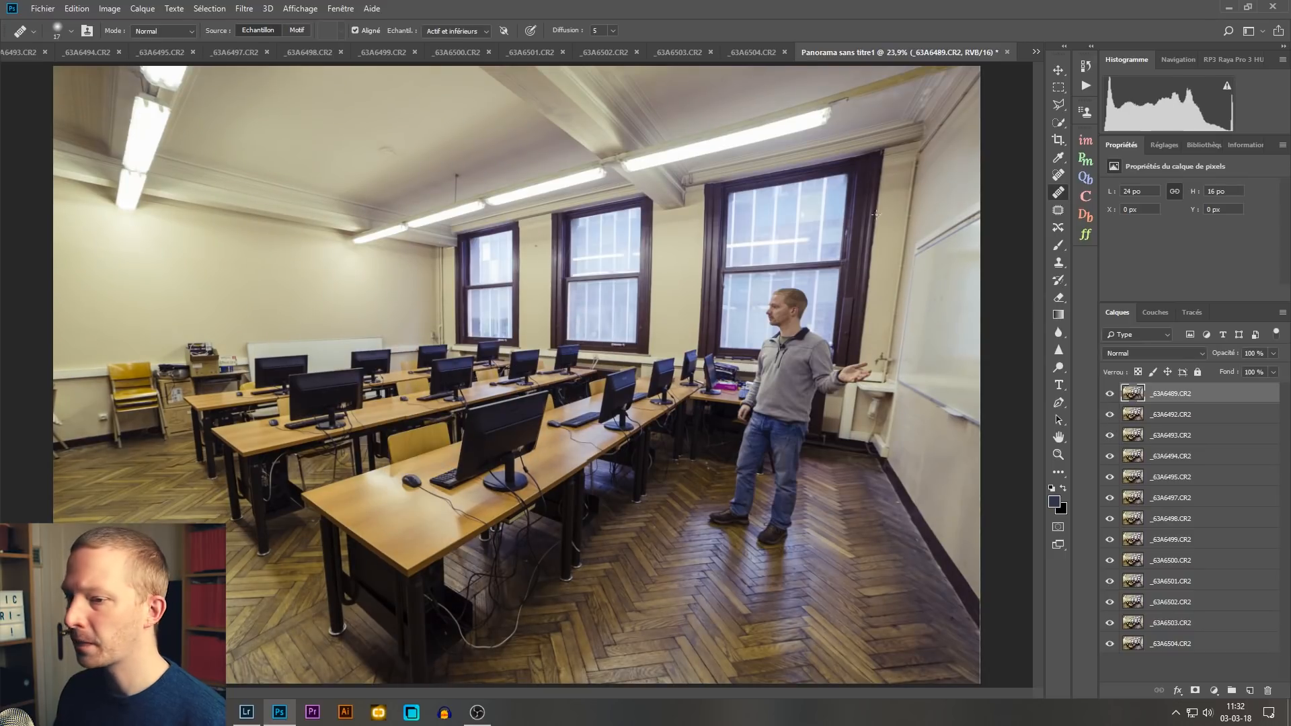
# Step: Close all the individual source photo documents without saving, keeping only the merged panorama open
pyautogui.click(46, 51)
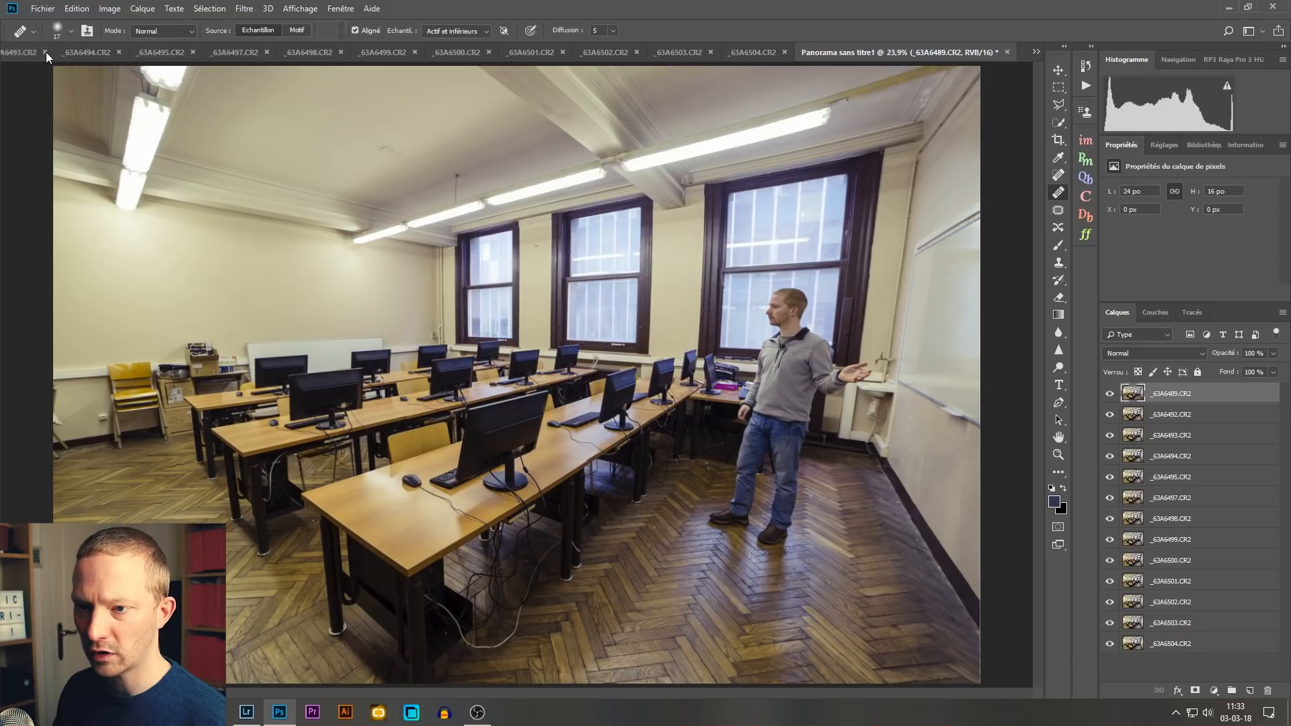
pyautogui.press('n')
pyautogui.click(44, 51)
pyautogui.press('n')
pyautogui.click(70, 52)
pyautogui.press('n')
pyautogui.click(91, 52)
pyautogui.press('n')
pyautogui.click(125, 53)
pyautogui.press('n')
pyautogui.click(129, 52)
pyautogui.press('n')
pyautogui.click(129, 52)
pyautogui.press('n')
pyautogui.click(129, 52)
pyautogui.press('n')
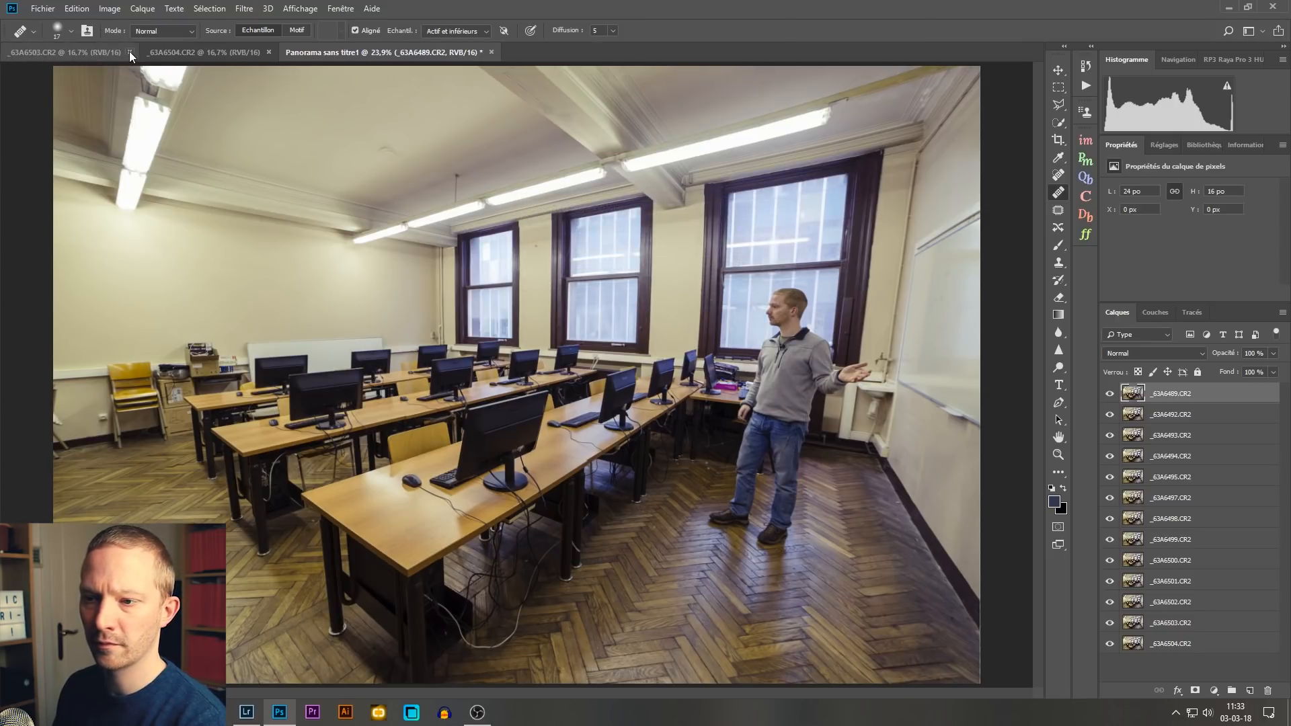
pyautogui.click(129, 52)
pyautogui.press('n')
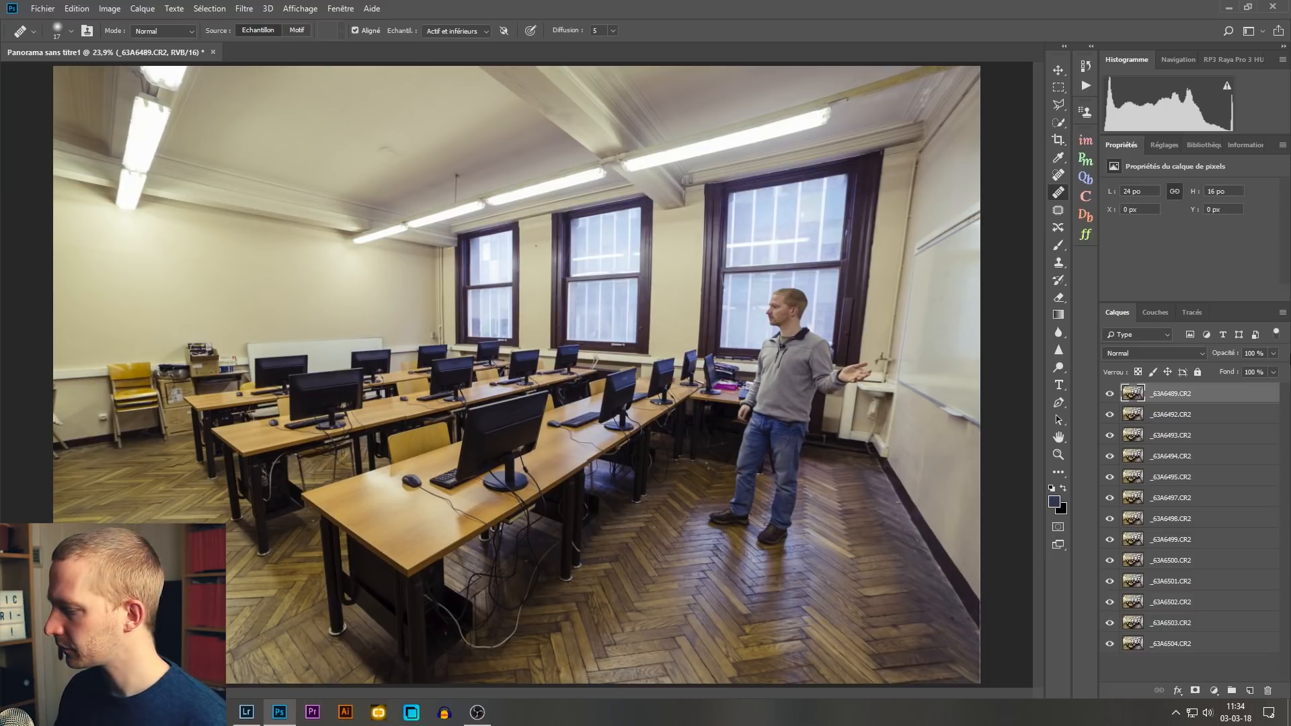
# Step: Hide every layer except _63A6489.CR2 and move that layer to the bottom of the stack
pyautogui.moveTo(1110, 393); pyautogui.dragTo(1111, 643)
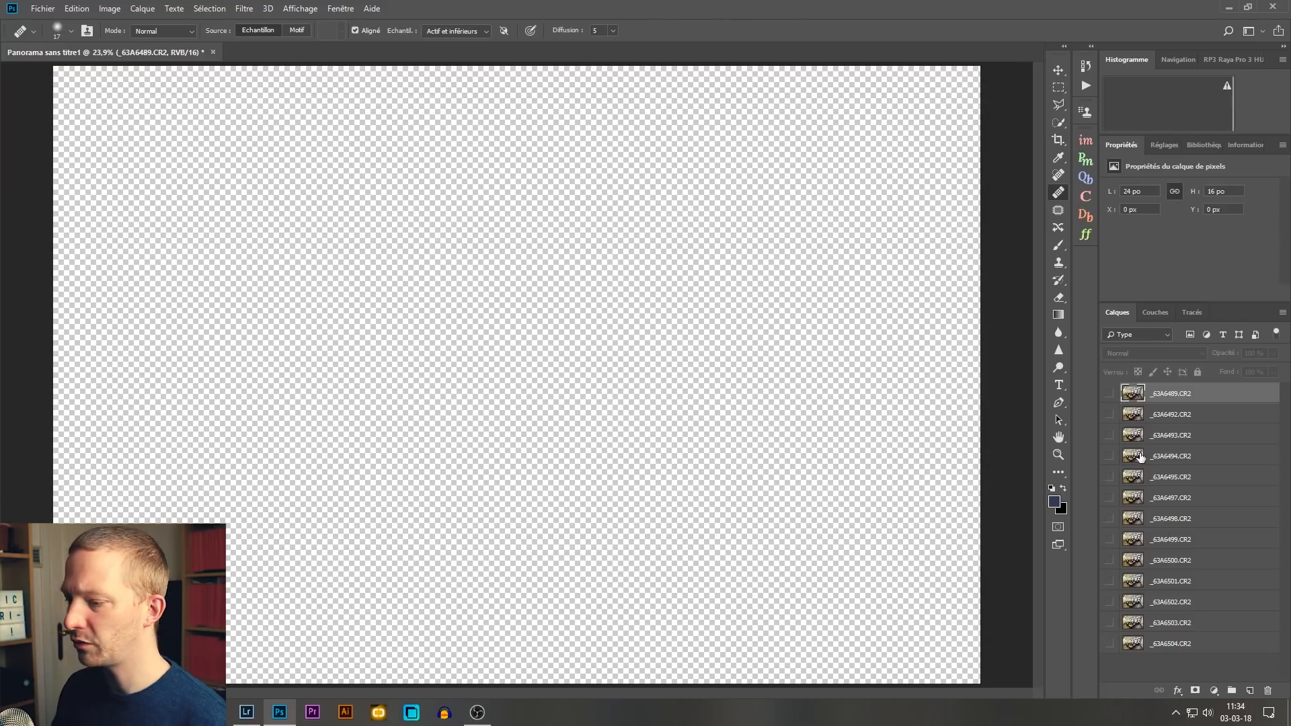
pyautogui.click(1109, 394)
pyautogui.moveTo(1204, 397); pyautogui.dragTo(1224, 650)
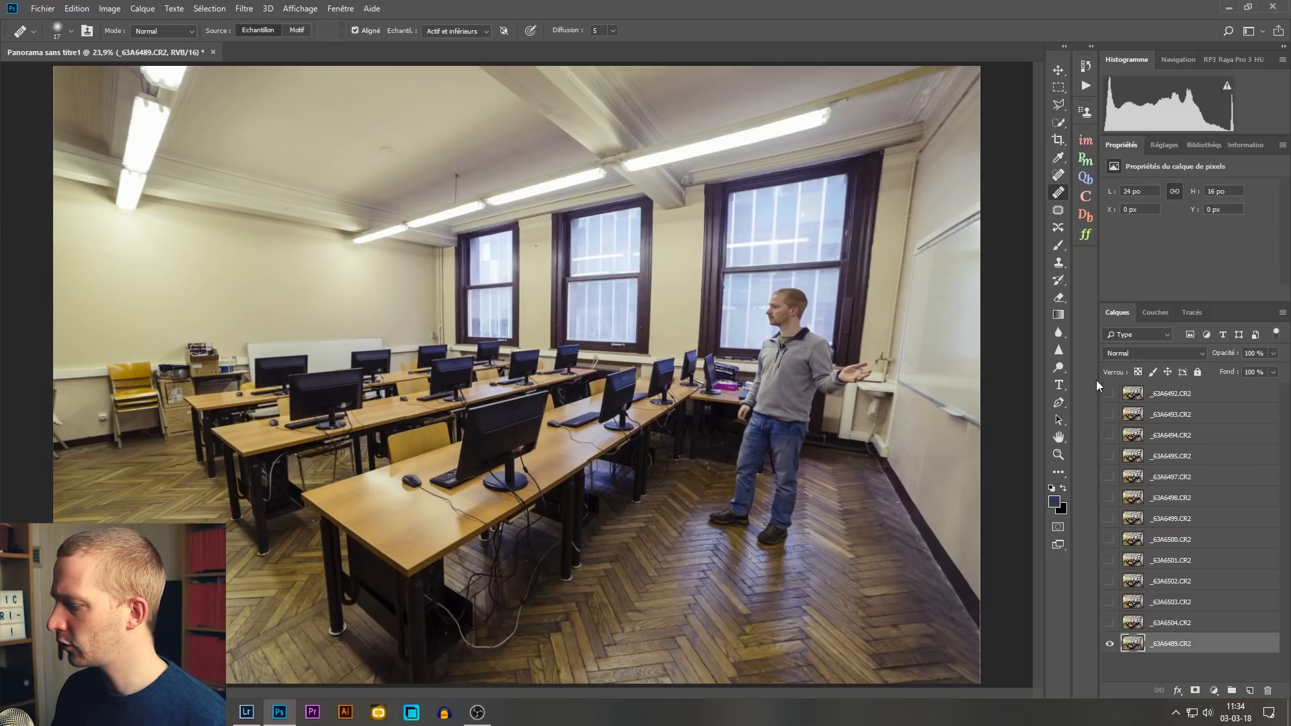
# Step: Show layer _63A6492.CR2, move it directly above _63A6489.CR2 and add a black layer mask to it
pyautogui.click(1110, 395)
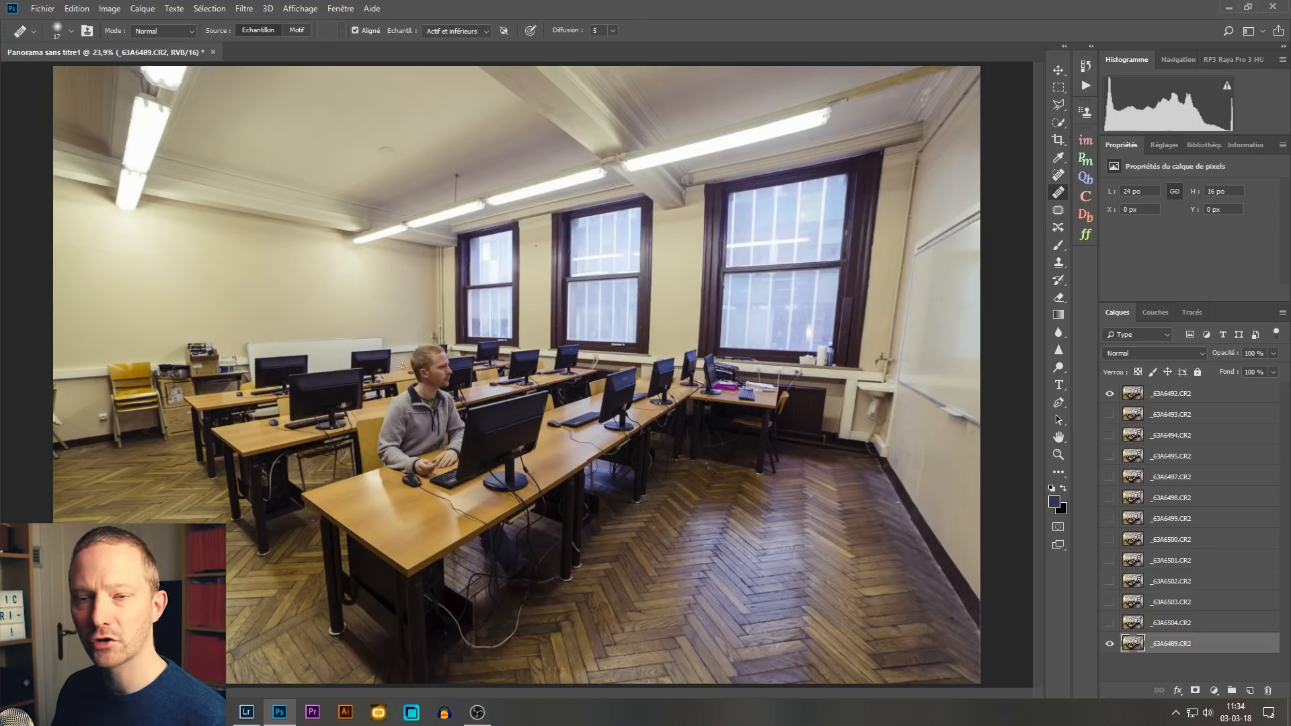
pyautogui.moveTo(1183, 397); pyautogui.dragTo(1208, 632)
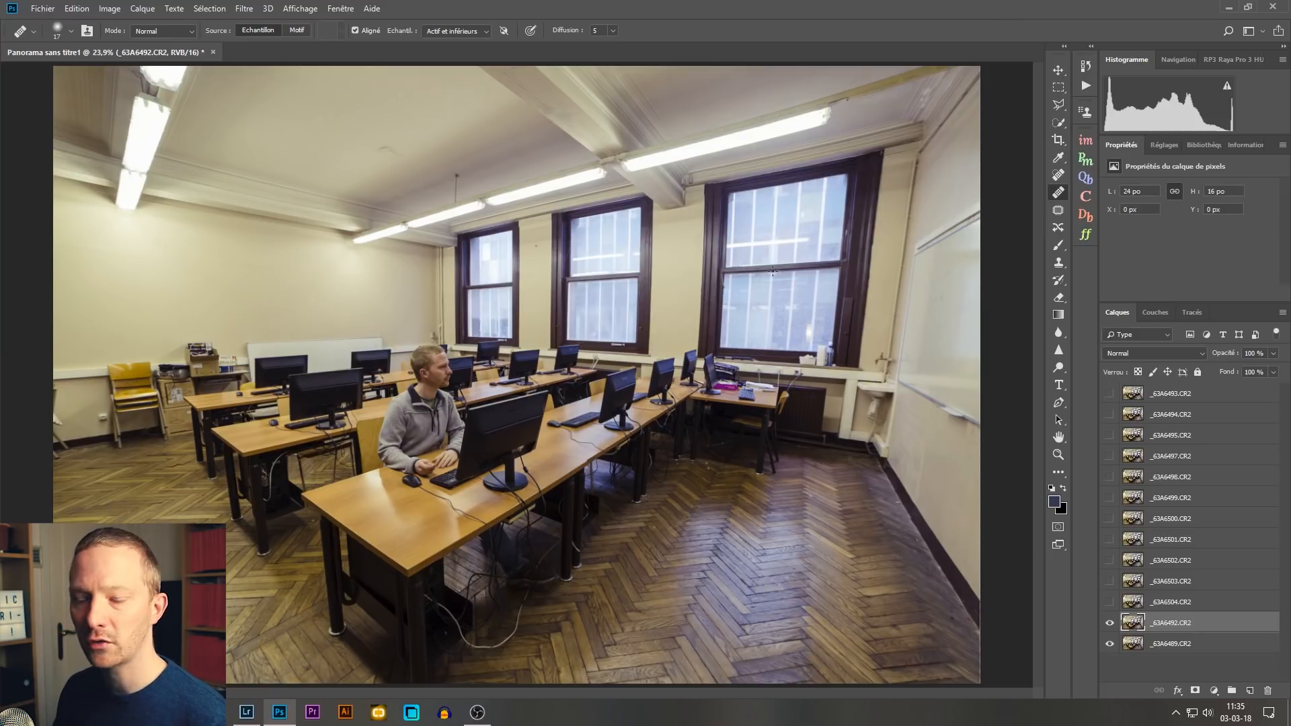
pyautogui.keyDown('alt'); pyautogui.click(1196, 693); pyautogui.keyUp('alt')
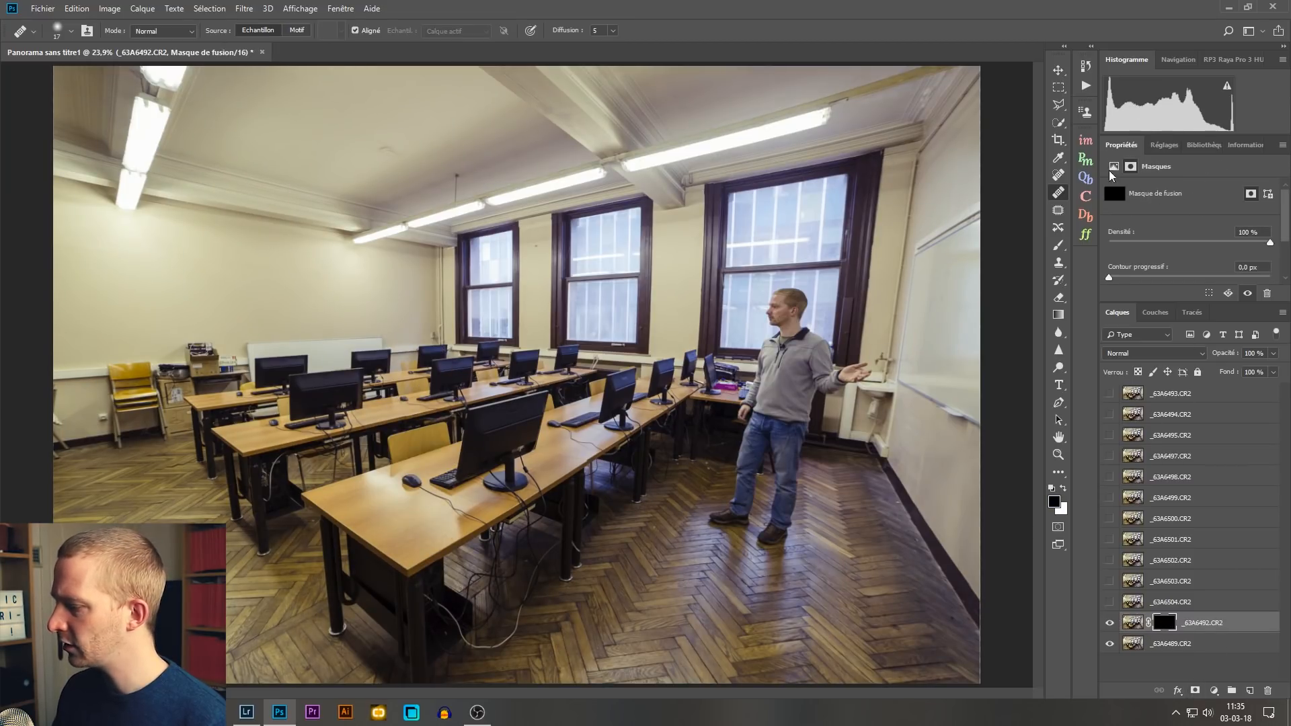
# Step: With a soft white brush of 497 px and 100% flow, paint on the _63A6492.CR2 mask to reveal the seated person
pyautogui.click(1059, 246)
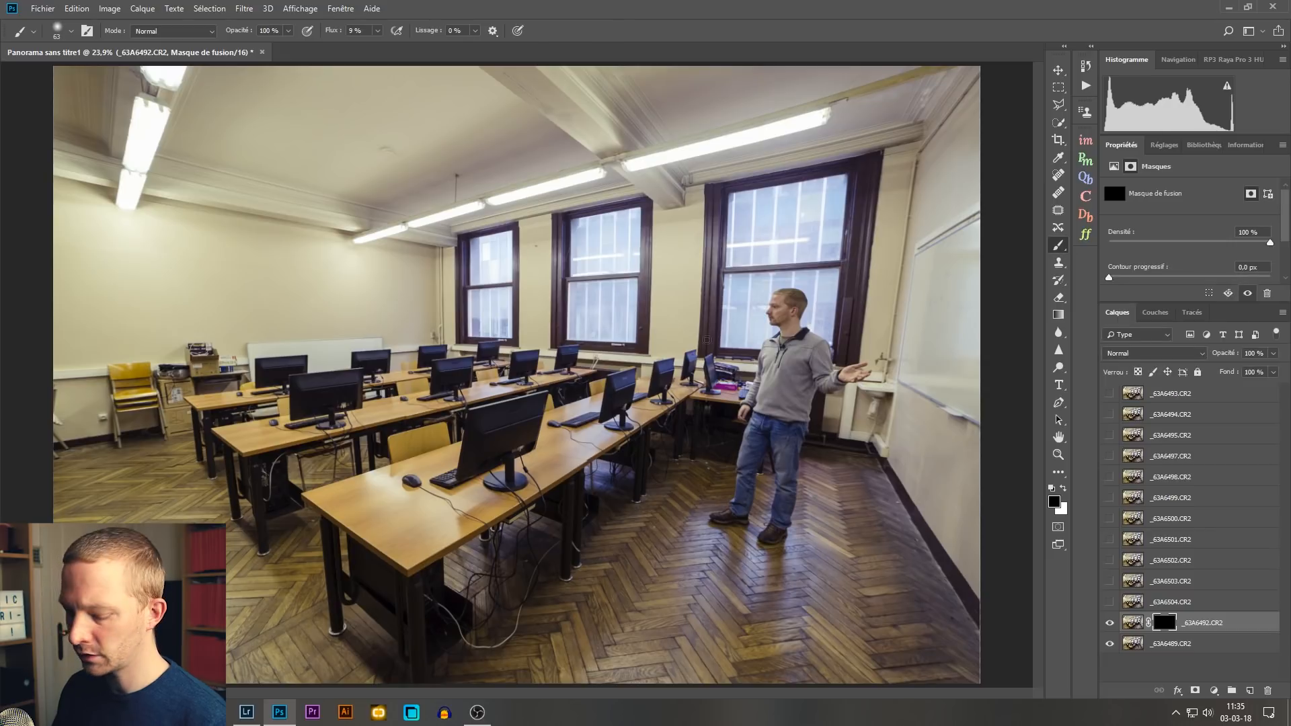
pyautogui.press('x')
pyautogui.moveTo(477, 334); pyautogui.dragTo(519, 351)
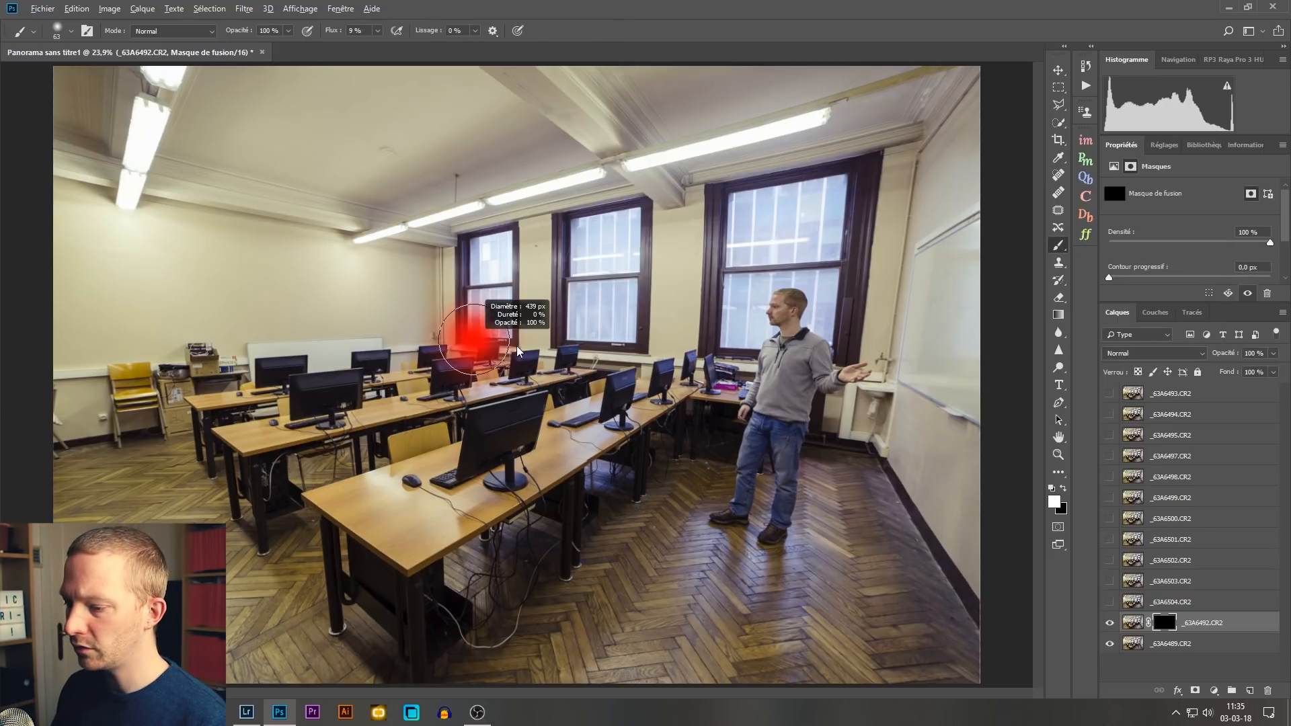
pyautogui.moveTo(519, 250); pyautogui.dragTo(538, 222)
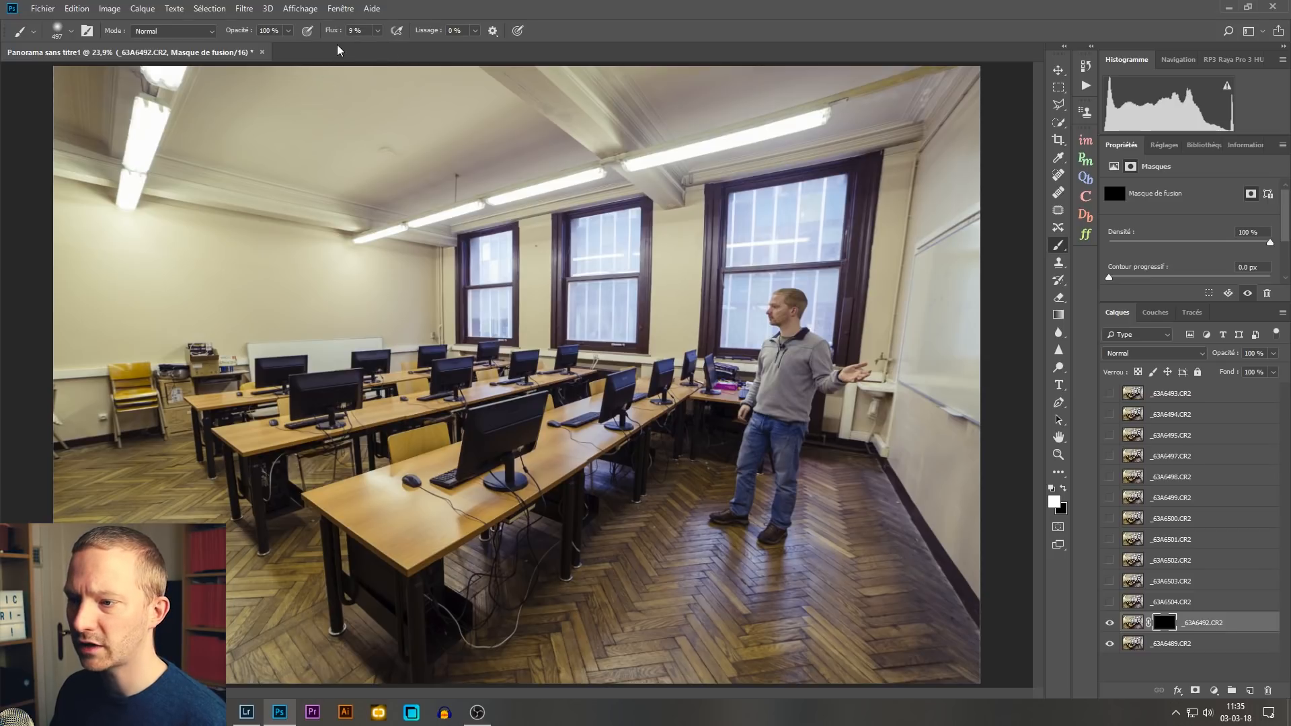
pyautogui.moveTo(330, 30); pyautogui.dragTo(403, 31)
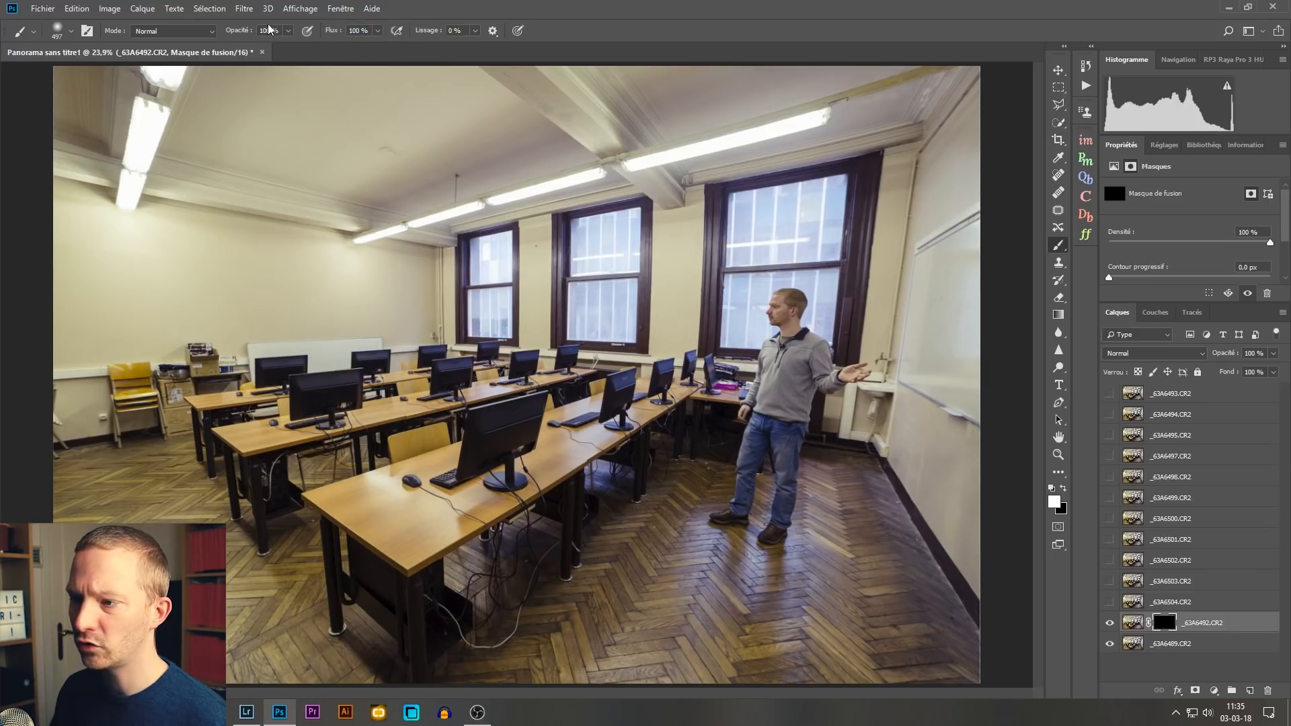
pyautogui.moveTo(414, 377)
pyautogui.mouseDown()
pyautogui.moveTo(457, 386)
pyautogui.moveTo(414, 452)
pyautogui.moveTo(439, 334)
pyautogui.moveTo(390, 400)
pyautogui.moveTo(393, 443)
pyautogui.moveTo(368, 473)
pyautogui.moveTo(420, 436)
pyautogui.moveTo(439, 446)
pyautogui.moveTo(463, 476)
pyautogui.moveTo(462, 516)
pyautogui.moveTo(421, 607)
pyautogui.moveTo(496, 608)
pyautogui.moveTo(507, 650)
pyautogui.moveTo(483, 648)
pyautogui.moveTo(437, 603)
pyautogui.moveTo(455, 585)
pyautogui.moveTo(425, 561)
pyautogui.moveTo(451, 563)
pyautogui.moveTo(376, 575)
pyautogui.moveTo(547, 577)
pyautogui.moveTo(536, 594)
pyautogui.moveTo(435, 622)
pyautogui.moveTo(414, 581)
pyautogui.moveTo(471, 522)
pyautogui.moveTo(343, 504)
pyautogui.moveTo(445, 515)
pyautogui.moveTo(487, 475)
pyautogui.moveTo(467, 461)
pyautogui.moveTo(497, 486)
pyautogui.moveTo(519, 460)
pyautogui.moveTo(538, 499)
pyautogui.moveTo(402, 386)
pyautogui.moveTo(359, 440)
pyautogui.moveTo(414, 432)
pyautogui.moveTo(429, 399)
pyautogui.moveTo(424, 491)
pyautogui.mouseUp()
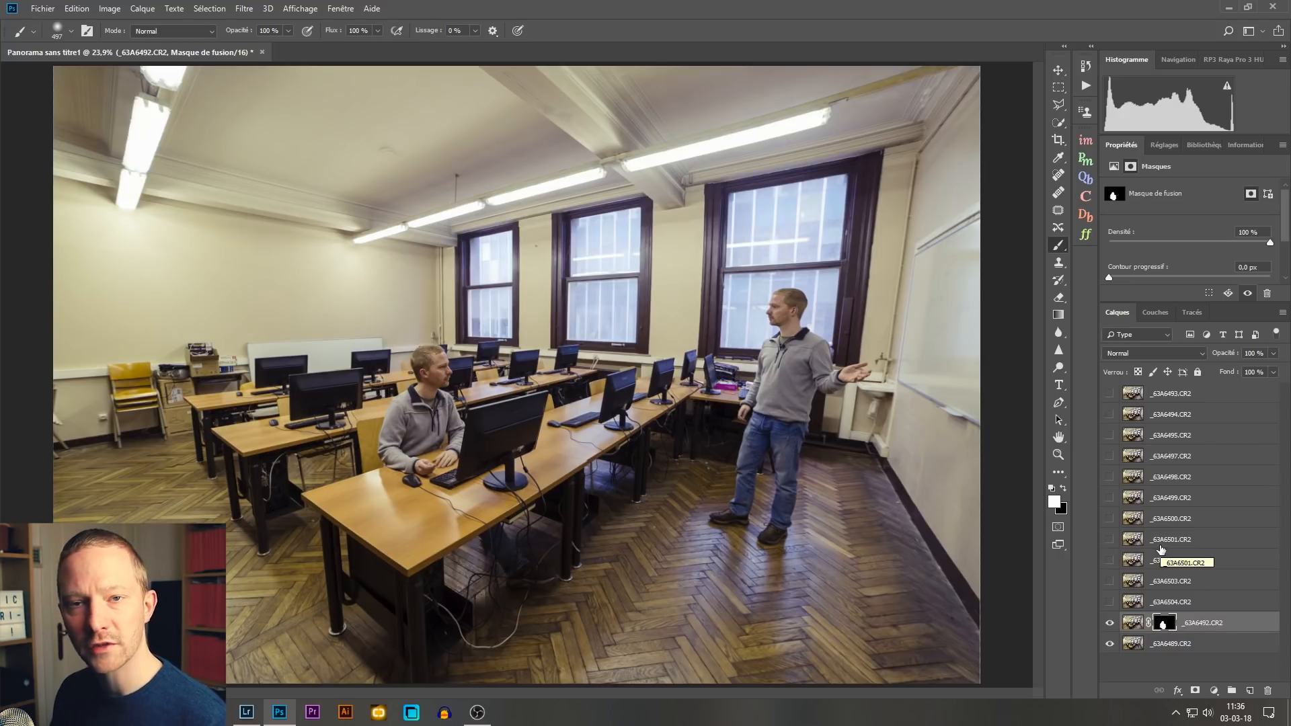
# Step: Show _63A6493.CR2, place it directly above _63A6492.CR2, add a black mask and paint the leaning person back in
pyautogui.click(1197, 395)
pyautogui.click(1110, 394)
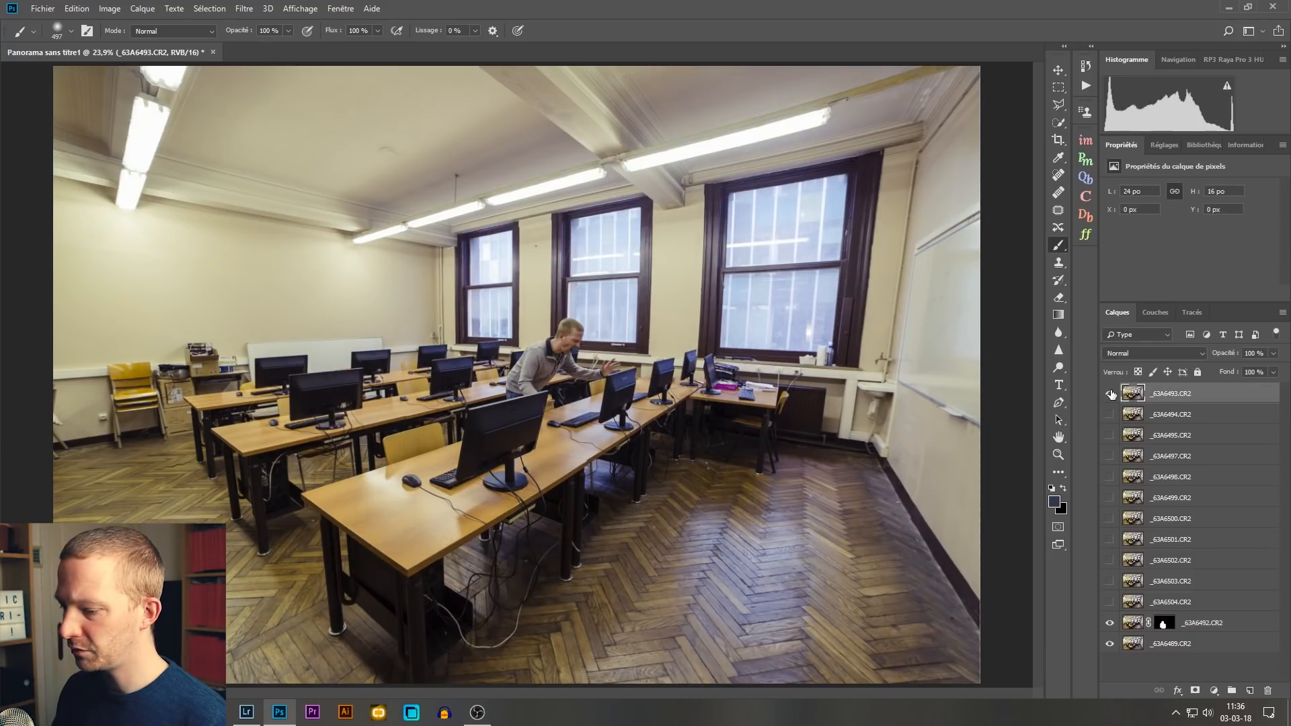
pyautogui.moveTo(1174, 397); pyautogui.dragTo(1194, 609)
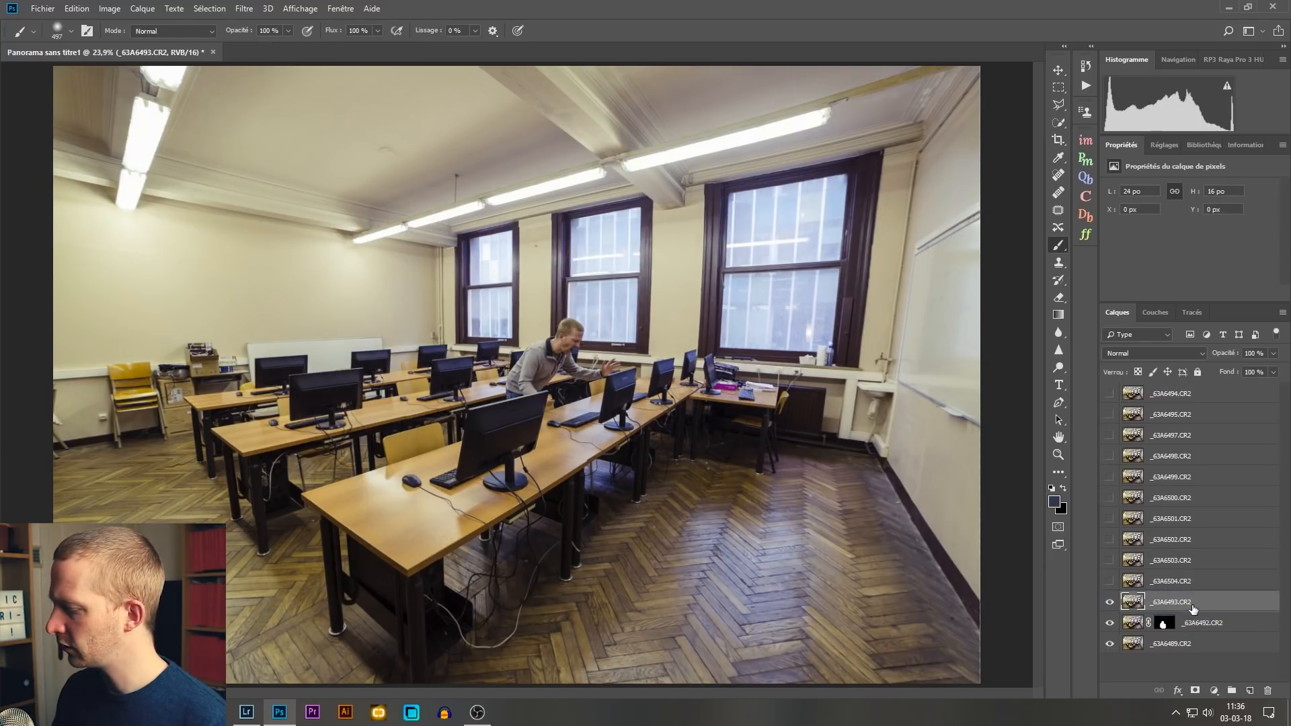
pyautogui.keyDown('alt'); pyautogui.click(1195, 691); pyautogui.keyUp('alt')
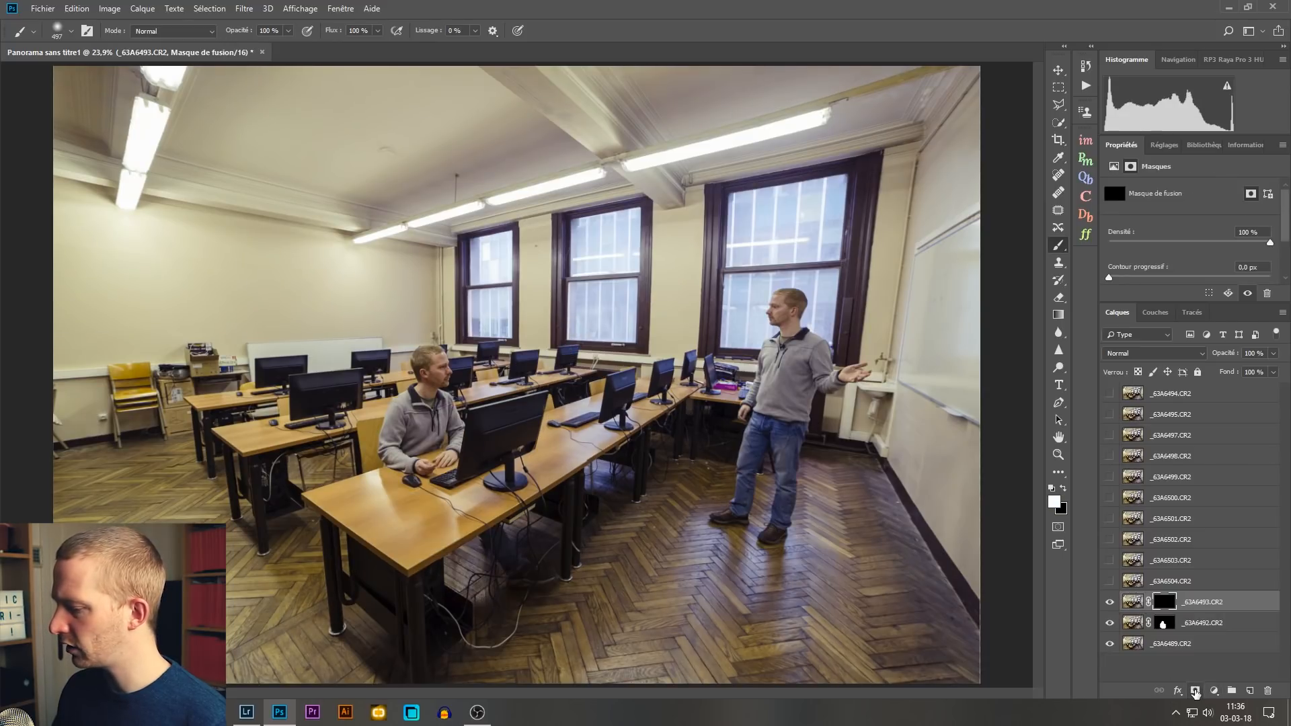
pyautogui.moveTo(546, 351)
pyautogui.mouseDown()
pyautogui.moveTo(545, 399)
pyautogui.moveTo(579, 337)
pyautogui.moveTo(592, 384)
pyautogui.moveTo(619, 403)
pyautogui.moveTo(529, 389)
pyautogui.moveTo(585, 408)
pyautogui.moveTo(563, 474)
pyautogui.moveTo(568, 511)
pyautogui.moveTo(570, 424)
pyautogui.mouseUp()
# Step: Paint black with a 263 px brush on the _63A6493.CR2 mask over the cables and floor beneath the front desk
pyautogui.hotkey('ctrl', '+')
pyautogui.hotkey('ctrl', '+')
pyautogui.hotkey('ctrl', '+')
pyautogui.hotkey('ctrl', '+')
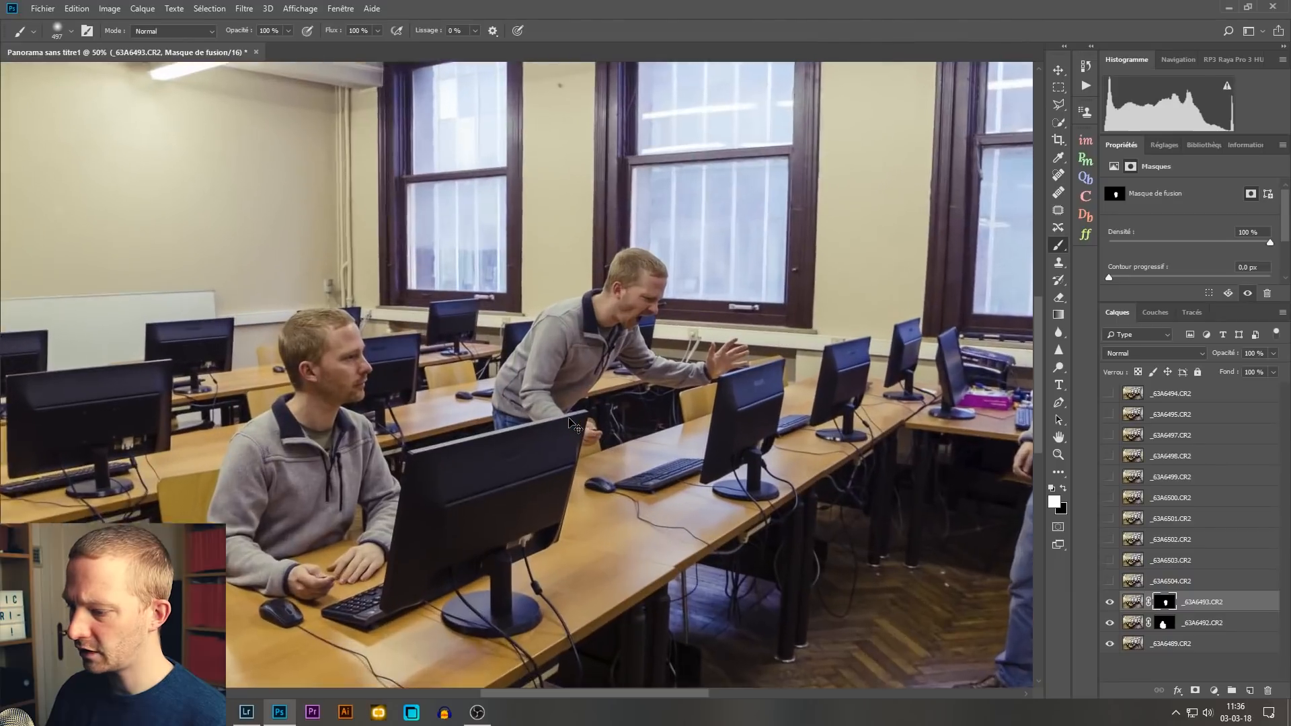
pyautogui.scroll(-5, 547, 417)
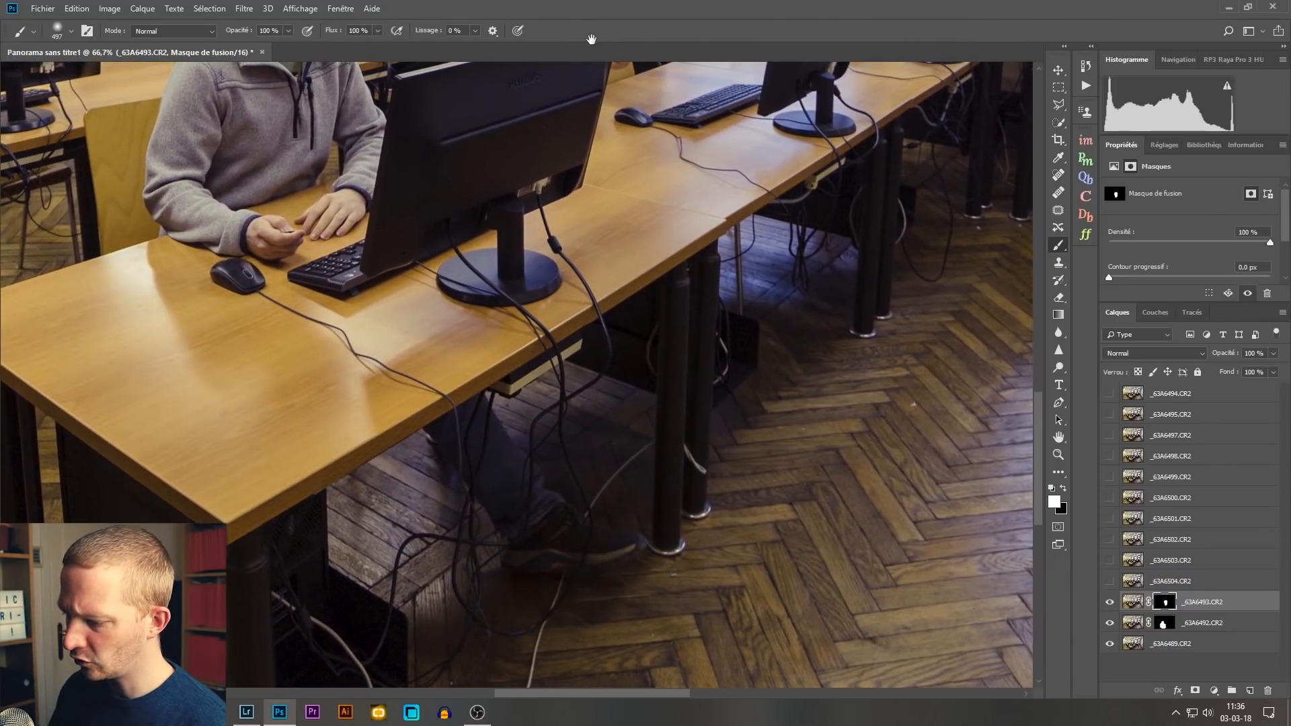
pyautogui.press('x')
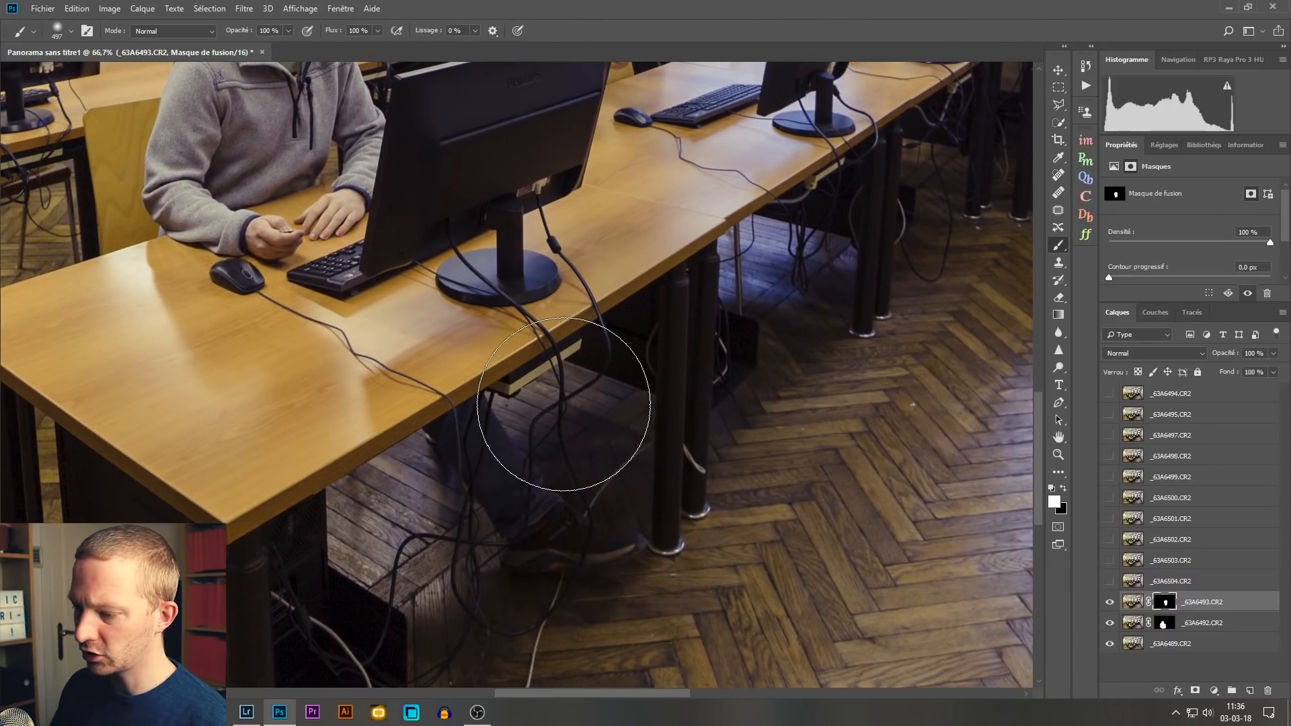
pyautogui.moveTo(580, 401); pyautogui.dragTo(542, 402)
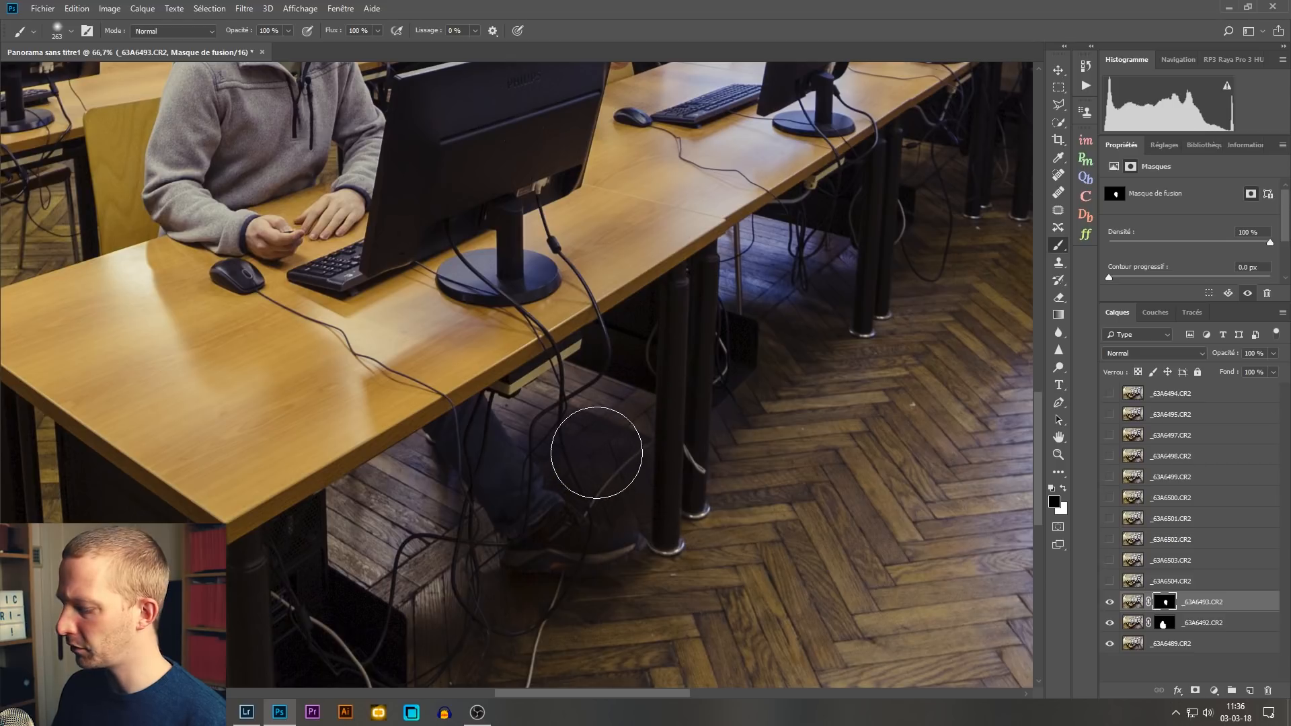
pyautogui.hotkey('ctrl', '-')
pyautogui.hotkey('ctrl', '-')
pyautogui.hotkey('ctrl', '-')
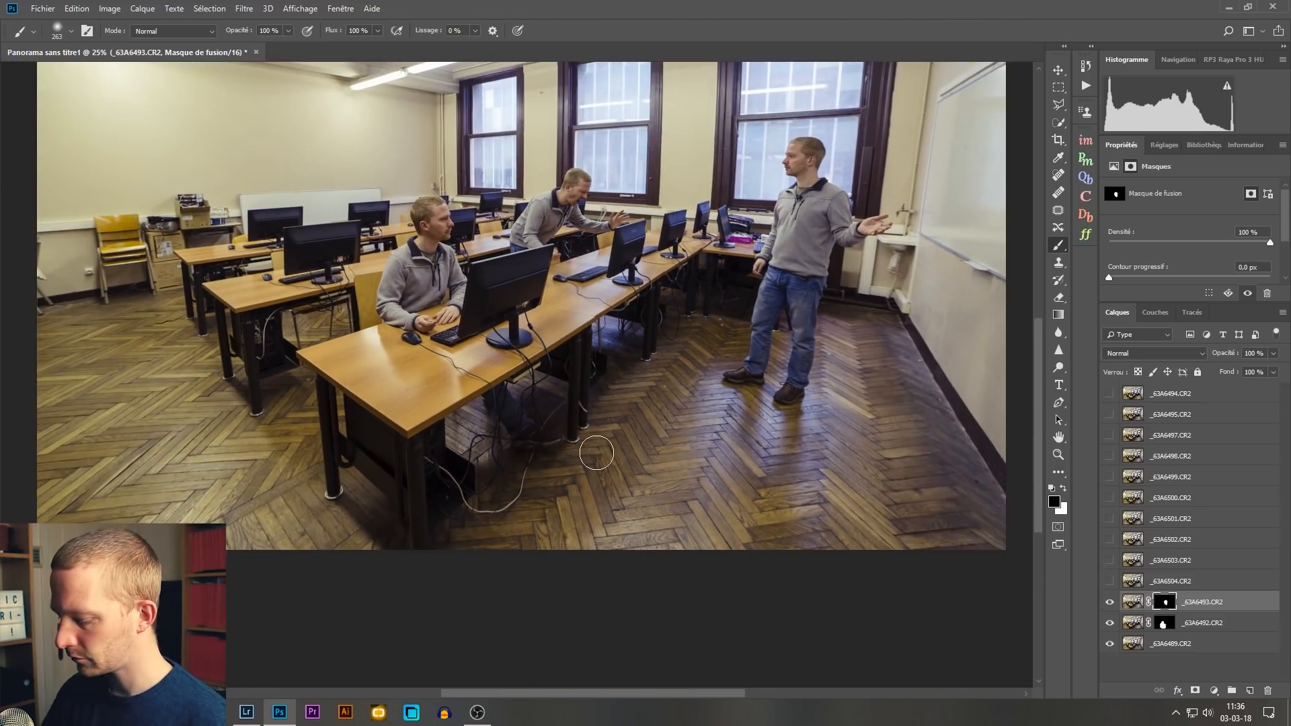
pyautogui.hotkey('ctrl', '0')
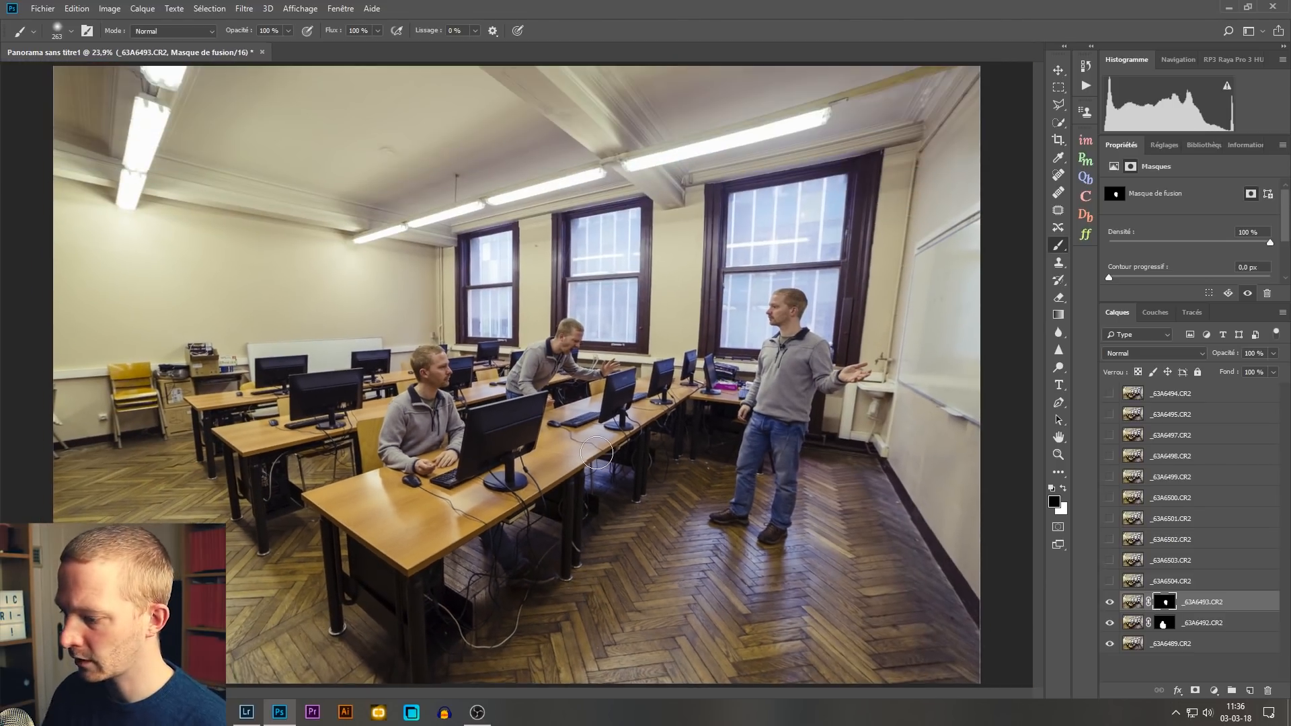
# Step: Show layer _63A6494.CR2, move it directly above _63A6493.CR2 and add a black layer mask to it
pyautogui.click(1164, 399)
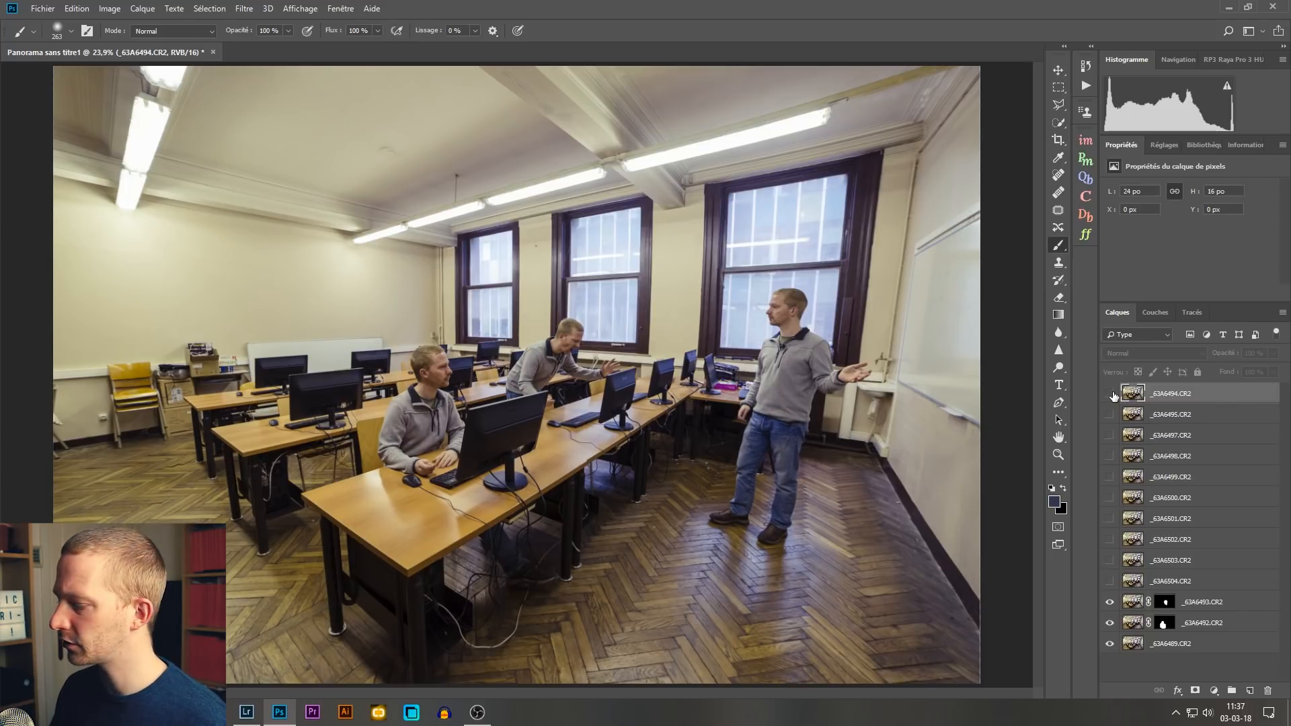
pyautogui.click(1109, 394)
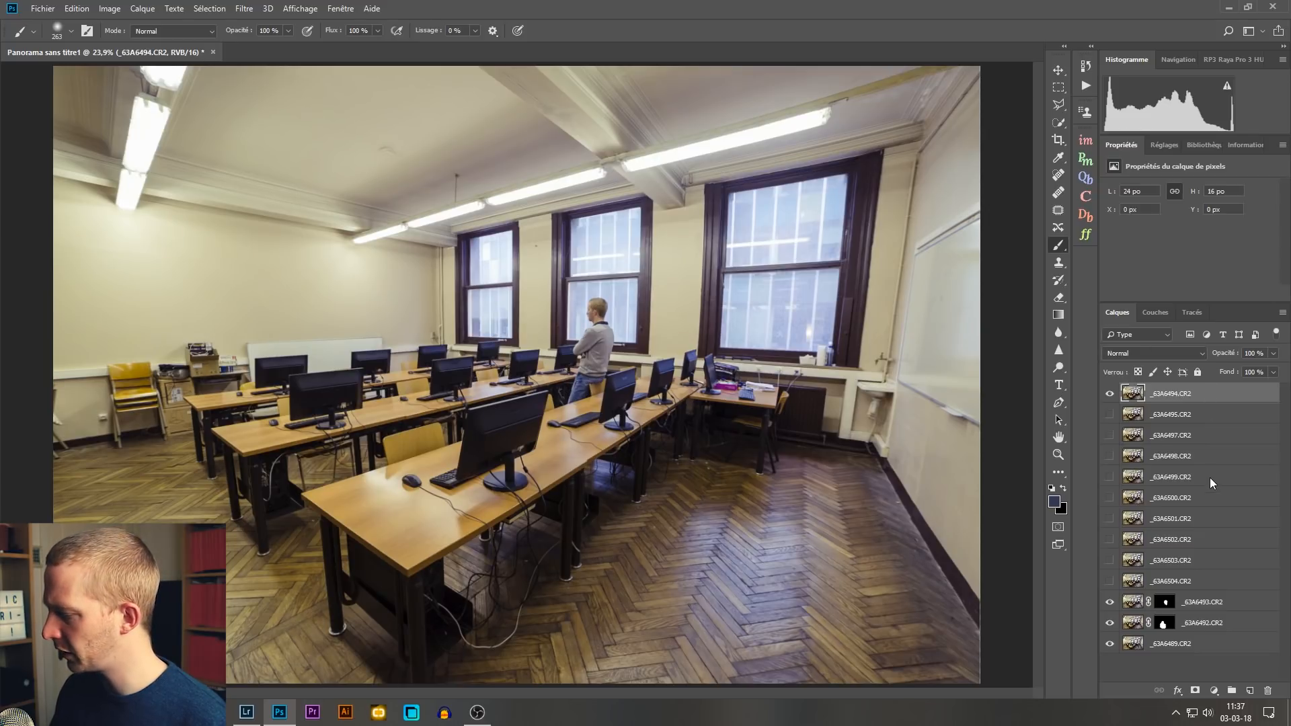
pyautogui.moveTo(1217, 397); pyautogui.dragTo(1214, 587)
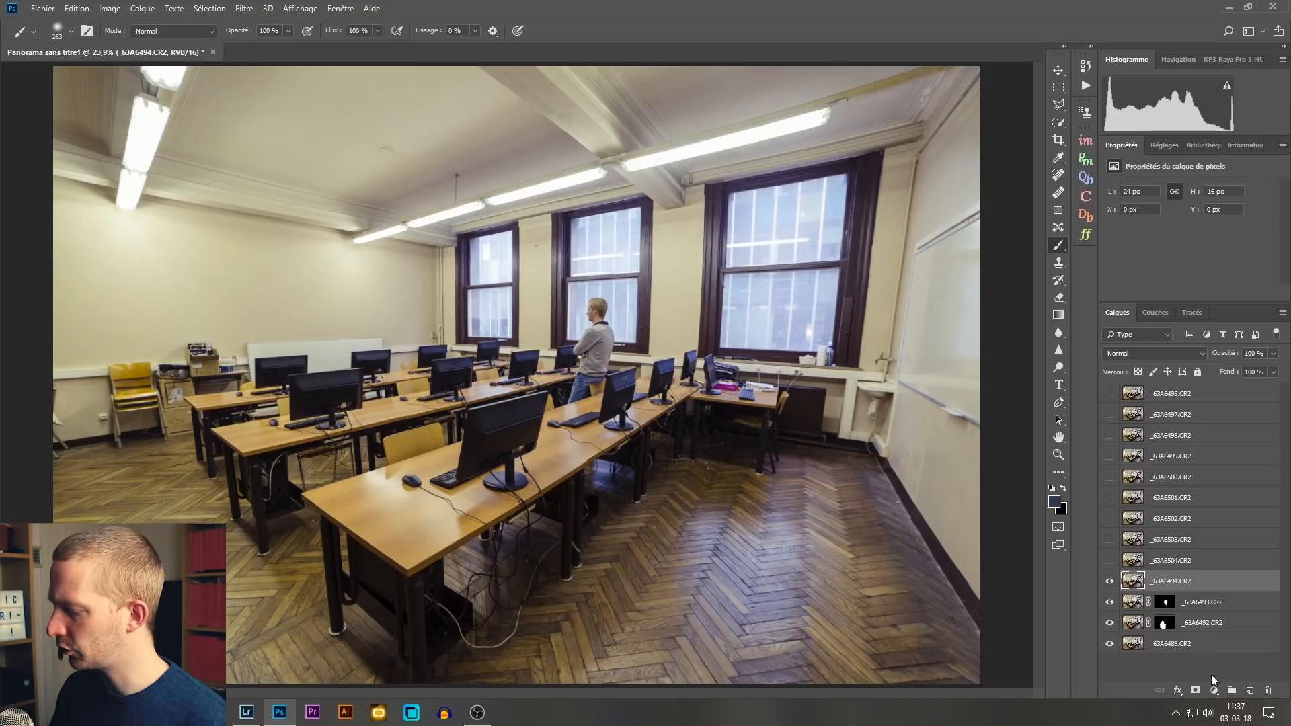
pyautogui.keyDown('alt'); pyautogui.click(1196, 693); pyautogui.keyUp('alt')
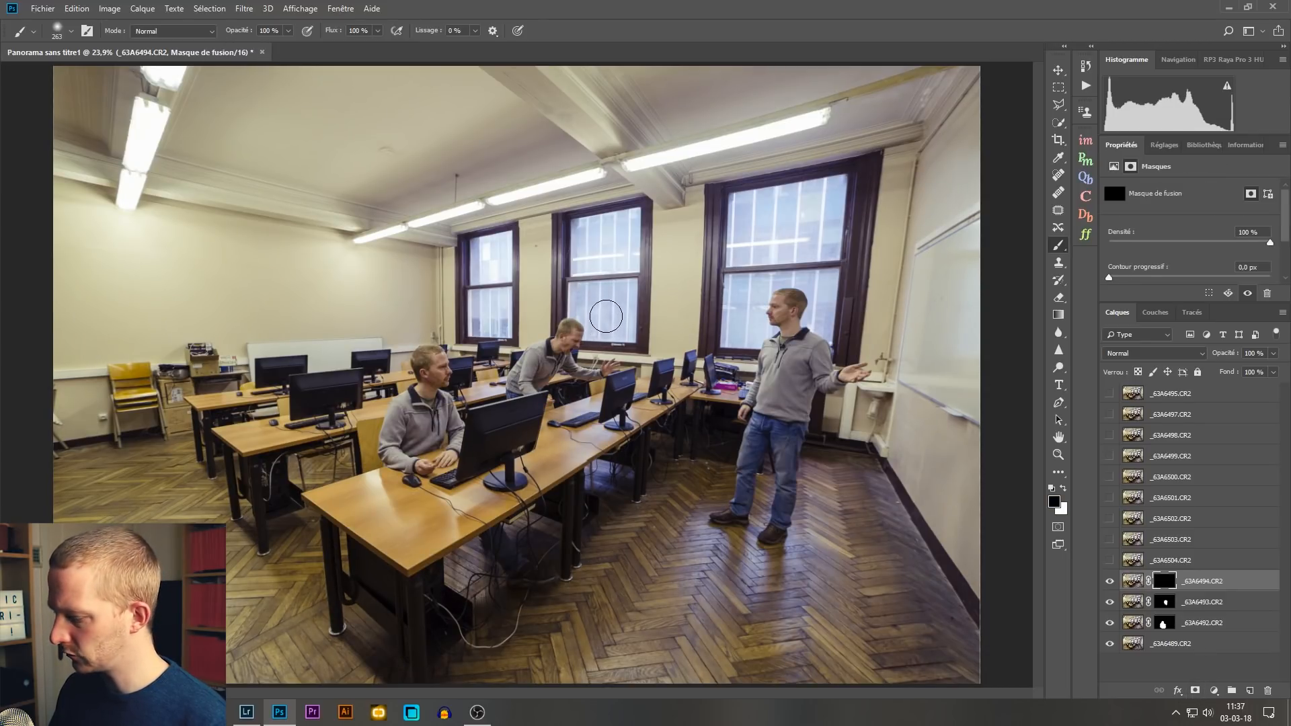
pyautogui.press('x')
pyautogui.moveTo(609, 299)
pyautogui.mouseDown()
pyautogui.moveTo(598, 411)
pyautogui.moveTo(595, 325)
pyautogui.moveTo(609, 308)
pyautogui.moveTo(604, 413)
pyautogui.moveTo(607, 325)
pyautogui.moveTo(574, 429)
pyautogui.moveTo(573, 418)
pyautogui.moveTo(616, 490)
pyautogui.mouseUp()
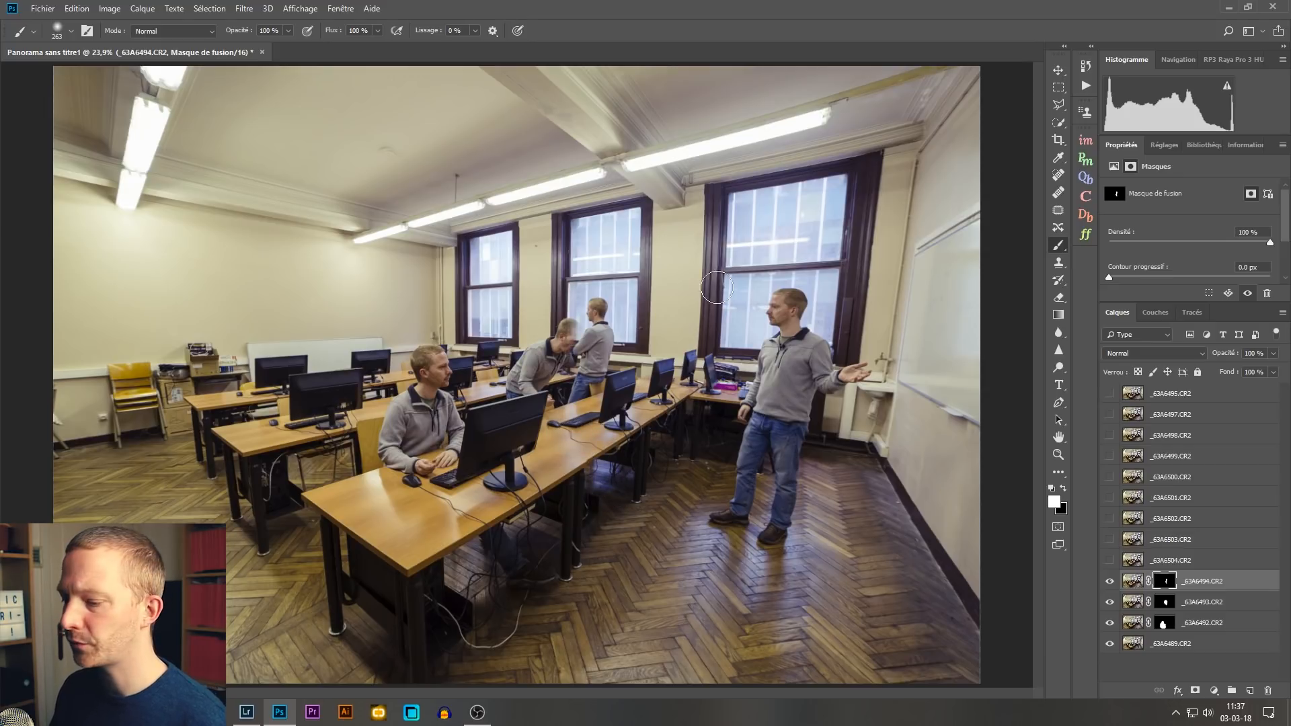
pyautogui.hotkey('ctrl', 'BackSpace')
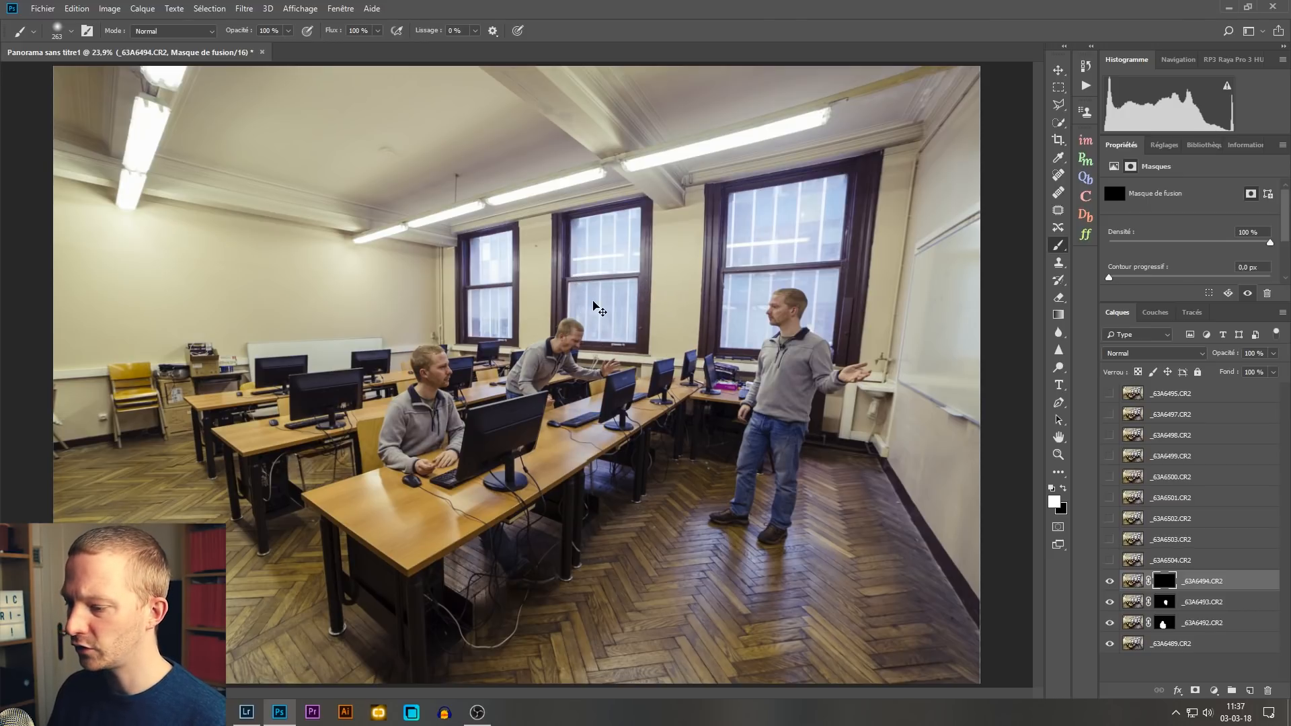
# Step: Reduce the soft white brush to 15 px for detailed masking around the leaning person's face
pyautogui.hotkey('ctrl', '1')
pyautogui.moveTo(778, 204); pyautogui.dragTo(640, 317)
pyautogui.hotkey('ctrl', '+')
pyautogui.hotkey('ctrl', '+')
pyautogui.moveTo(807, 284); pyautogui.dragTo(548, 390)
pyautogui.moveTo(685, 259)
pyautogui.mouseDown()
pyautogui.moveTo(429, 253)
pyautogui.moveTo(482, 256)
pyautogui.mouseUp()
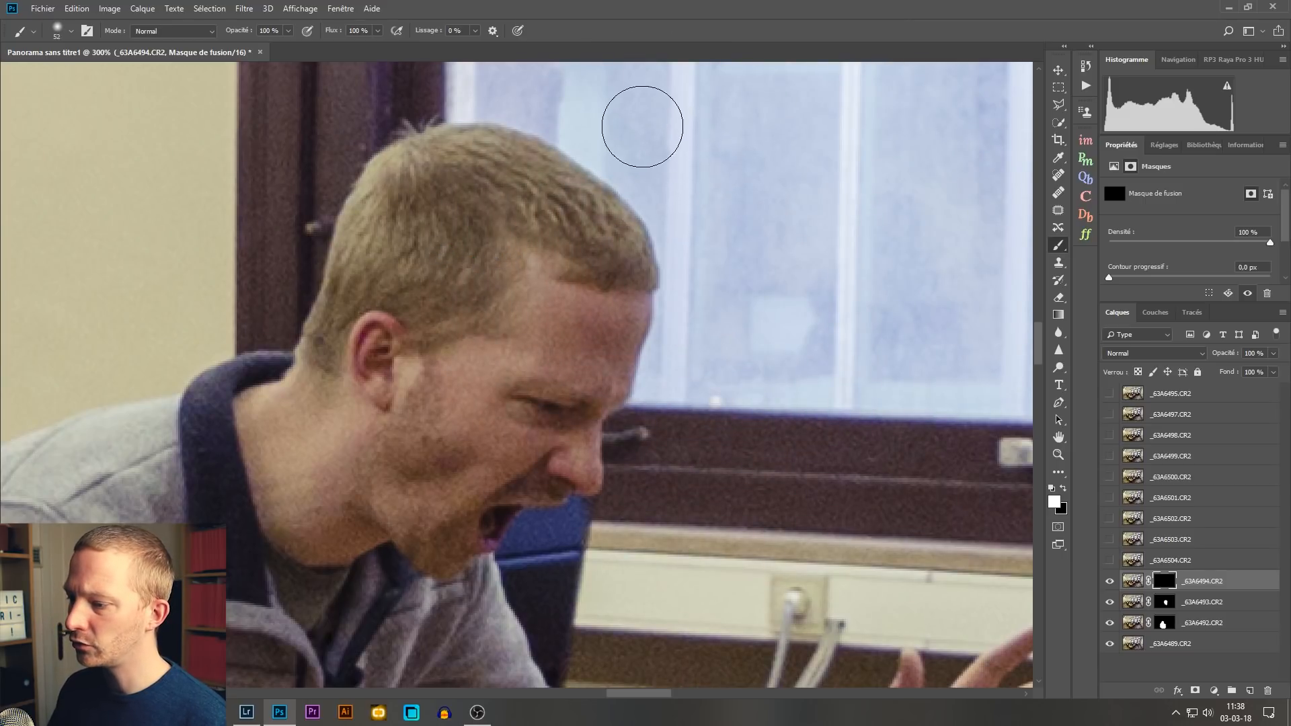
pyautogui.moveTo(683, 135); pyautogui.dragTo(673, 143)
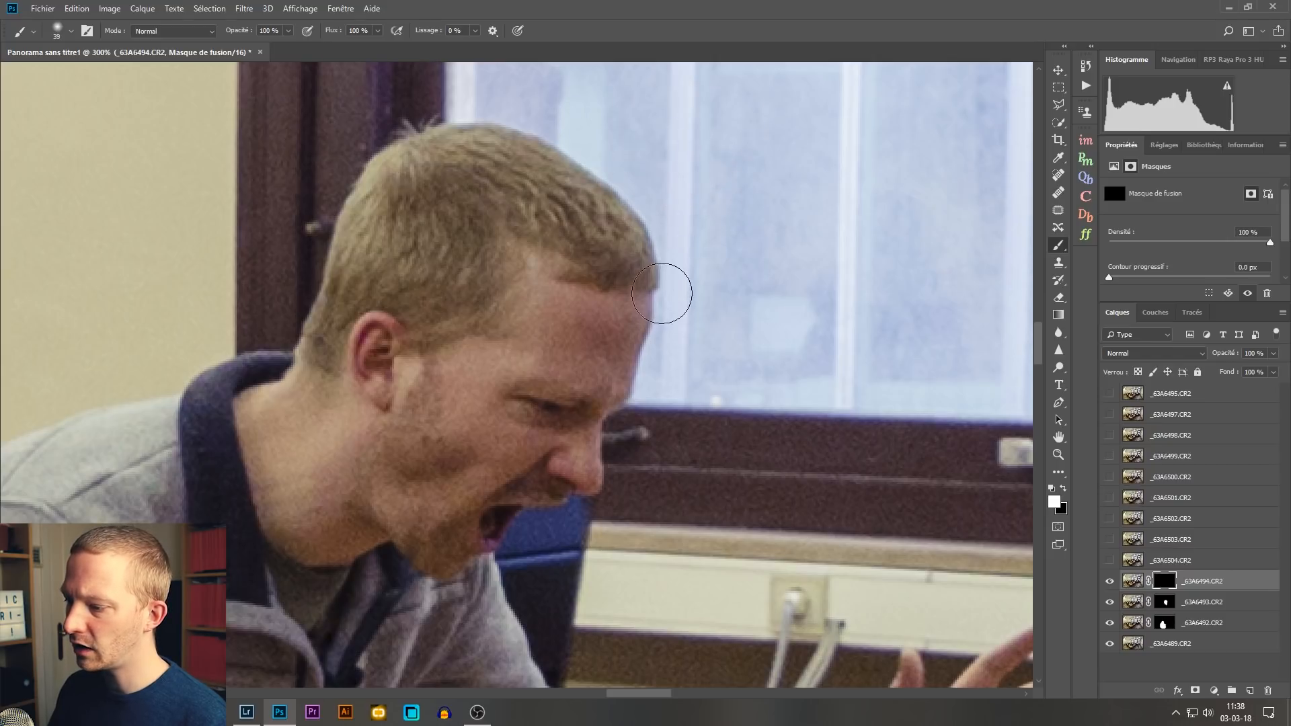
pyautogui.moveTo(701, 170)
pyautogui.mouseDown()
pyautogui.moveTo(709, 241)
pyautogui.moveTo(678, 241)
pyautogui.mouseUp()
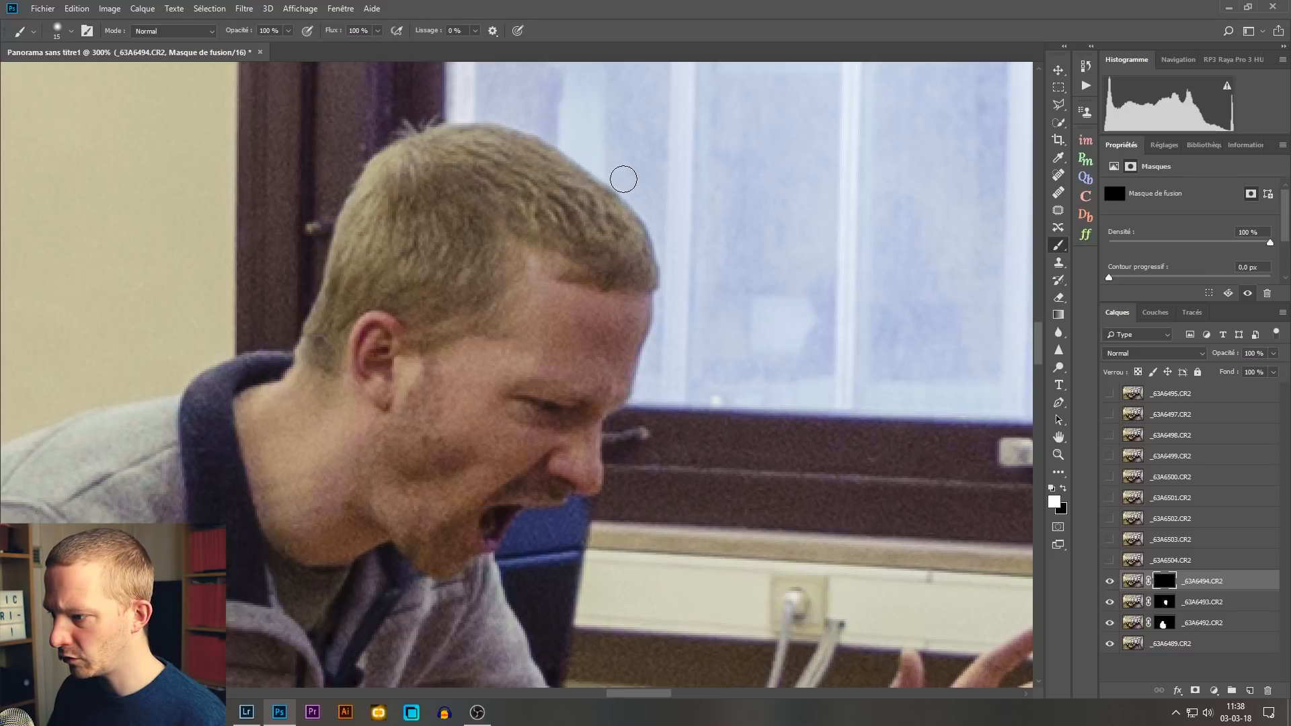
# Step: Paint white on the _63A6494.CR2 mask to reveal the standing person's upper body along the edge of the leaning person's face
pyautogui.moveTo(681, 269)
pyautogui.mouseDown()
pyautogui.moveTo(673, 294)
pyautogui.moveTo(692, 290)
pyautogui.moveTo(694, 351)
pyautogui.moveTo(773, 281)
pyautogui.moveTo(743, 310)
pyautogui.moveTo(795, 187)
pyautogui.mouseUp()
pyautogui.moveTo(783, 180)
pyautogui.mouseDown()
pyautogui.moveTo(807, 225)
pyautogui.moveTo(858, 187)
pyautogui.moveTo(781, 298)
pyautogui.mouseUp()
pyautogui.moveTo(672, 326)
pyautogui.mouseDown()
pyautogui.moveTo(649, 391)
pyautogui.moveTo(665, 334)
pyautogui.moveTo(689, 334)
pyautogui.moveTo(741, 376)
pyautogui.moveTo(828, 371)
pyautogui.moveTo(868, 245)
pyautogui.mouseUp()
pyautogui.keyDown('alt'); pyautogui.rightClick(902, 155); pyautogui.keyUp('alt')
pyautogui.moveTo(928, 175); pyautogui.dragTo(894, 216)
pyautogui.moveTo(875, 148); pyautogui.dragTo(852, 311)
pyautogui.moveTo(838, 215)
pyautogui.mouseDown()
pyautogui.moveTo(743, 207)
pyautogui.moveTo(845, 170)
pyautogui.mouseUp()
pyautogui.moveTo(774, 352); pyautogui.dragTo(585, 156)
pyautogui.moveTo(797, 252); pyautogui.dragTo(680, 461)
pyautogui.moveTo(625, 498); pyautogui.dragTo(761, 225)
pyautogui.moveTo(733, 269)
pyautogui.mouseDown()
pyautogui.moveTo(687, 327)
pyautogui.moveTo(794, 276)
pyautogui.mouseUp()
pyautogui.keyDown('alt'); pyautogui.rightClick(859, 230); pyautogui.keyUp('alt')
pyautogui.moveTo(575, 115)
pyautogui.mouseDown()
pyautogui.moveTo(607, 169)
pyautogui.moveTo(619, 285)
pyautogui.mouseUp()
pyautogui.keyDown('alt'); pyautogui.rightClick(607, 168); pyautogui.keyUp('alt')
pyautogui.keyDown('alt'); pyautogui.rightClick(588, 250); pyautogui.keyUp('alt')
pyautogui.keyDown('alt'); pyautogui.rightClick(591, 124); pyautogui.keyUp('alt')
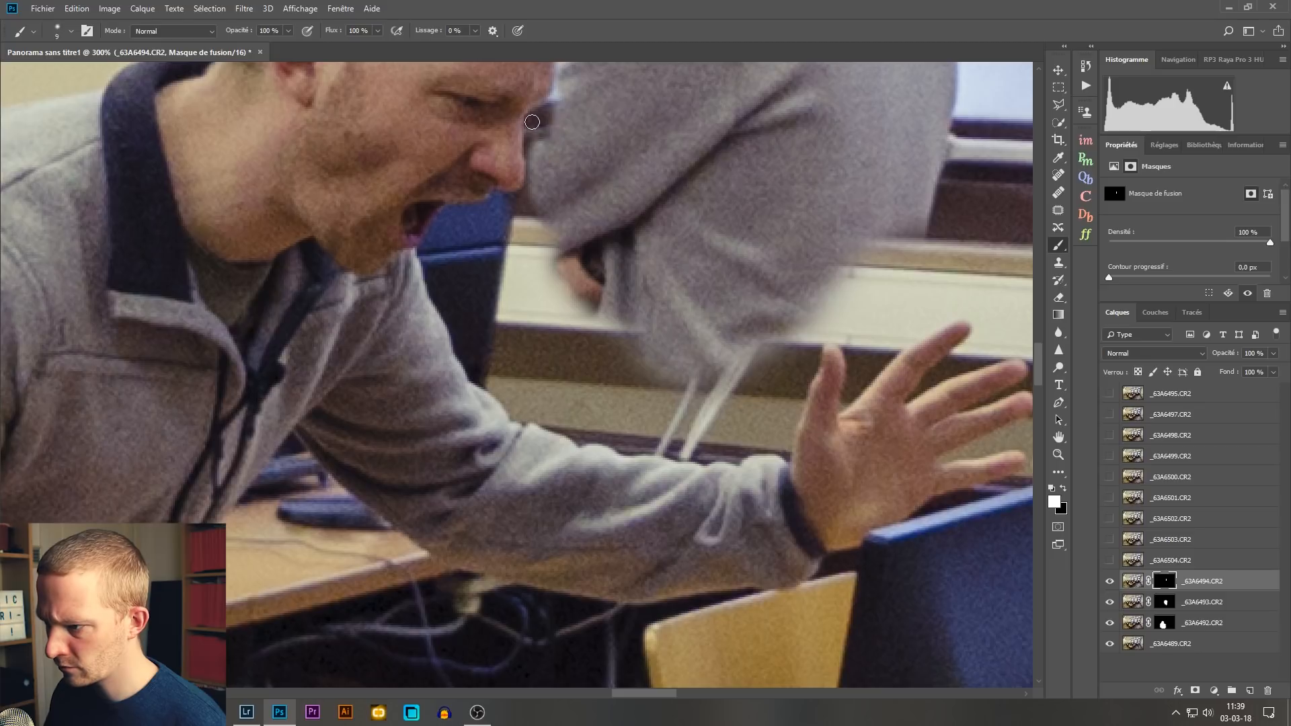
# Step: Reveal the standing person's elbow beside the leaning person's nose and mouth with a 4 px brush
pyautogui.moveTo(663, 145); pyautogui.dragTo(692, 205)
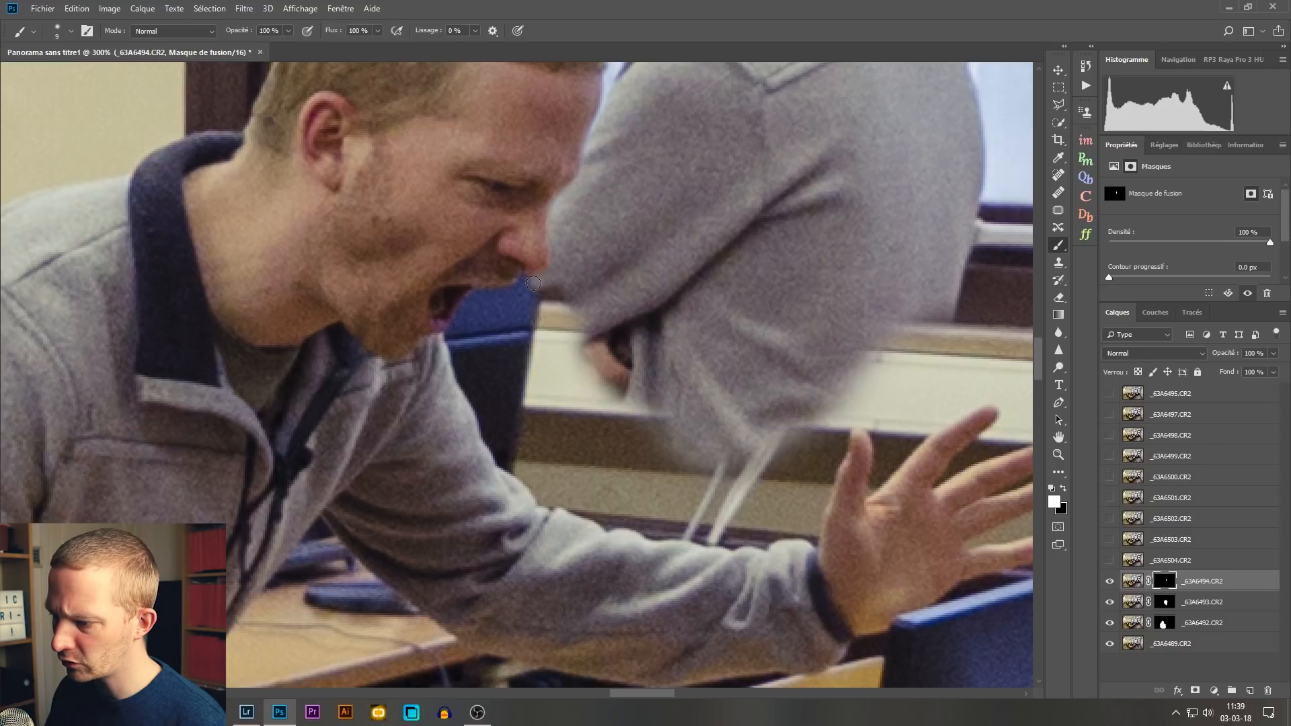
pyautogui.scroll(1, 515, 278)
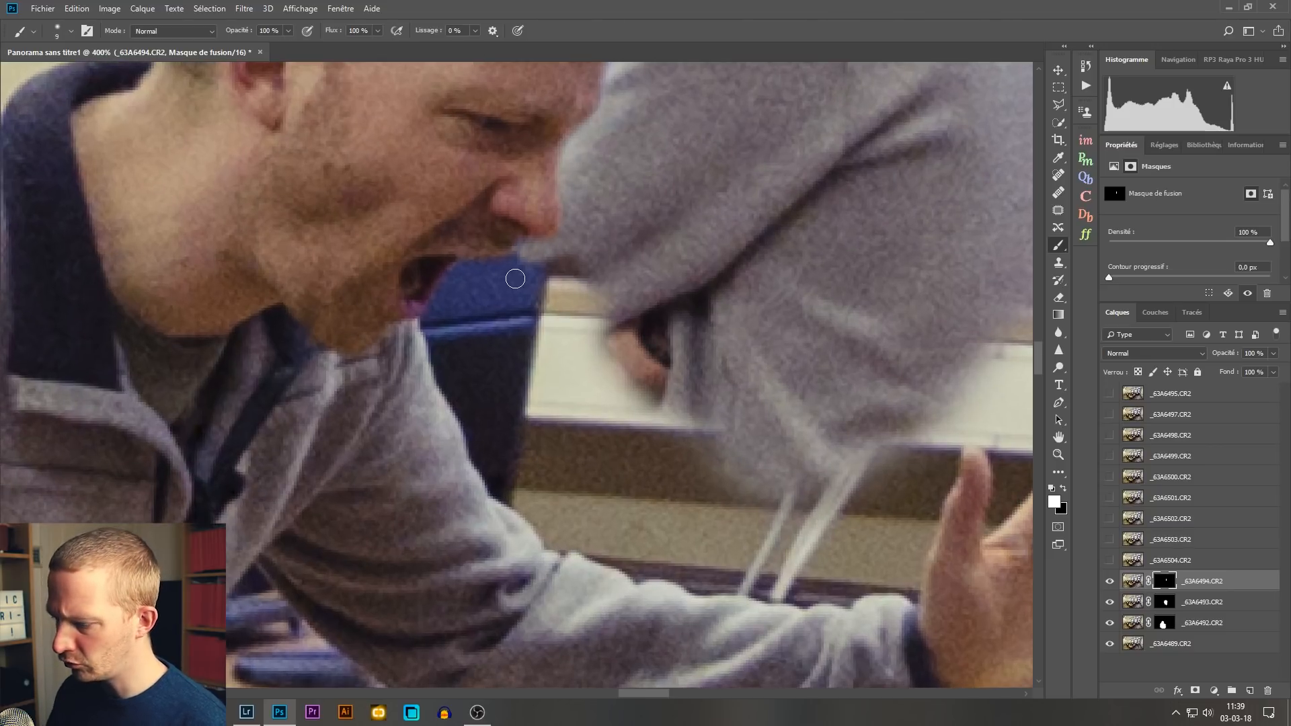
pyautogui.scroll(1, 516, 283)
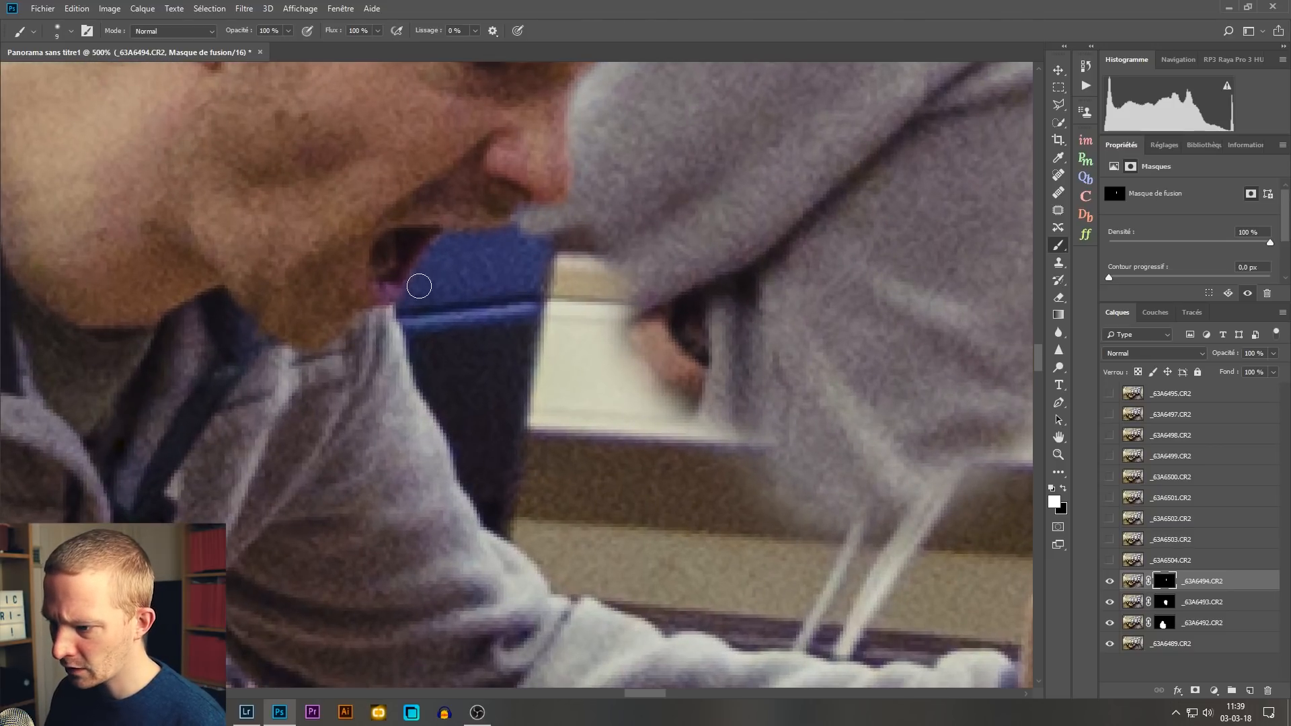
pyautogui.moveTo(423, 282)
pyautogui.mouseDown()
pyautogui.moveTo(457, 246)
pyautogui.moveTo(530, 230)
pyautogui.moveTo(477, 241)
pyautogui.mouseUp()
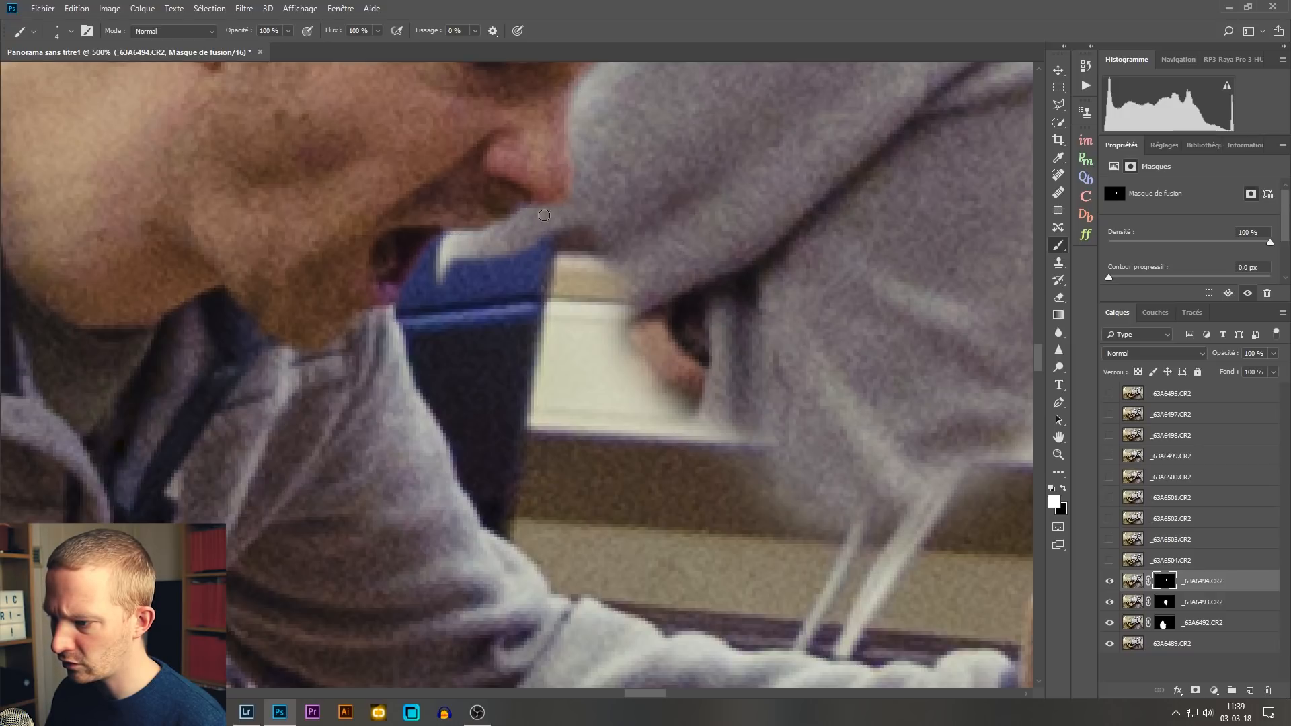
# Step: Reveal the standing person's forearm, hand and lower sweater down to the leaning person's sleeve, using a 6 px brush
pyautogui.moveTo(440, 335)
pyautogui.mouseDown()
pyautogui.moveTo(481, 269)
pyautogui.moveTo(675, 345)
pyautogui.moveTo(539, 309)
pyautogui.moveTo(527, 378)
pyautogui.moveTo(626, 464)
pyautogui.mouseUp()
pyautogui.moveTo(777, 444); pyautogui.dragTo(635, 294)
pyautogui.moveTo(671, 367)
pyautogui.mouseDown()
pyautogui.moveTo(617, 390)
pyautogui.moveTo(481, 396)
pyautogui.moveTo(666, 413)
pyautogui.mouseUp()
pyautogui.keyDown('alt'); pyautogui.click(511, 377); pyautogui.keyUp('alt')
pyautogui.hotkey('ctrl', 'z')
pyautogui.press('d')
pyautogui.press('[')
pyautogui.press('[')
pyautogui.moveTo(543, 374)
pyautogui.mouseDown()
pyautogui.moveTo(587, 410)
pyautogui.moveTo(488, 418)
pyautogui.moveTo(567, 452)
pyautogui.moveTo(599, 434)
pyautogui.moveTo(734, 429)
pyautogui.moveTo(789, 359)
pyautogui.moveTo(826, 380)
pyautogui.moveTo(862, 349)
pyautogui.moveTo(774, 422)
pyautogui.moveTo(700, 434)
pyautogui.mouseUp()
pyautogui.keyDown('alt'); pyautogui.rightClick(699, 434); pyautogui.keyUp('alt')
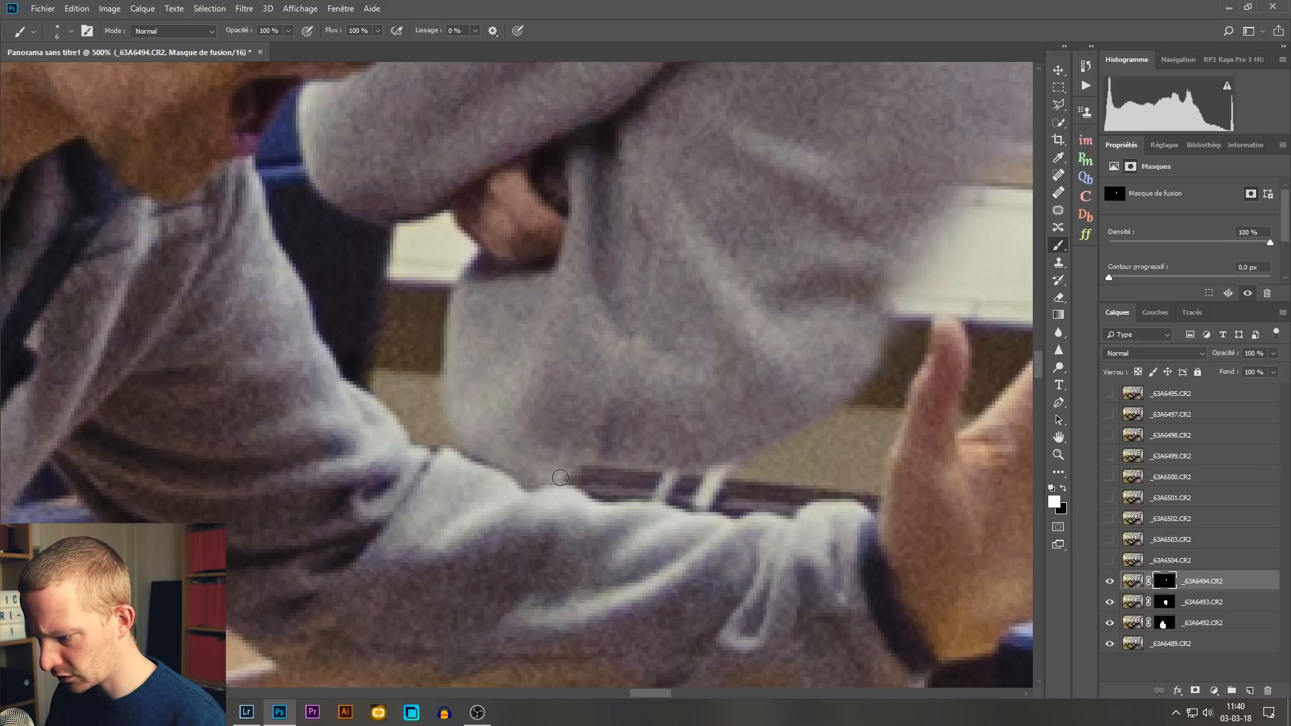
pyautogui.moveTo(599, 491)
pyautogui.mouseDown()
pyautogui.moveTo(741, 514)
pyautogui.moveTo(728, 458)
pyautogui.mouseUp()
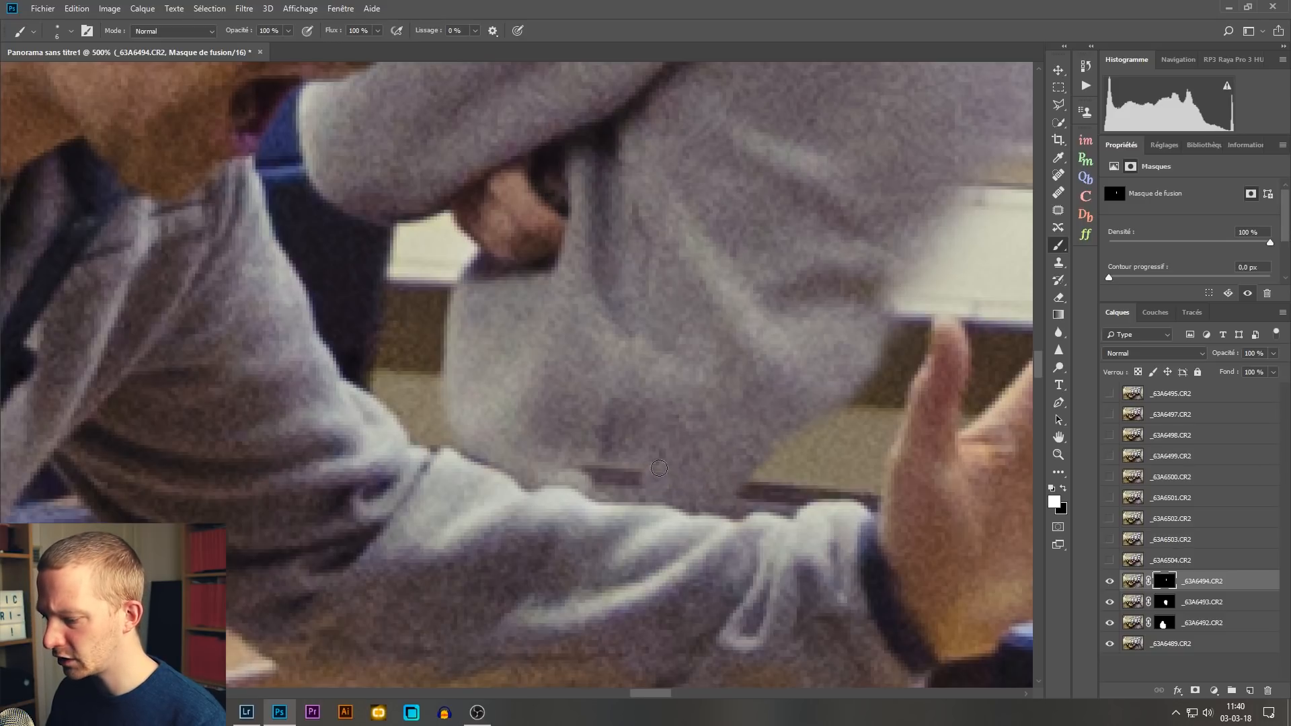
pyautogui.moveTo(635, 474); pyautogui.dragTo(583, 470)
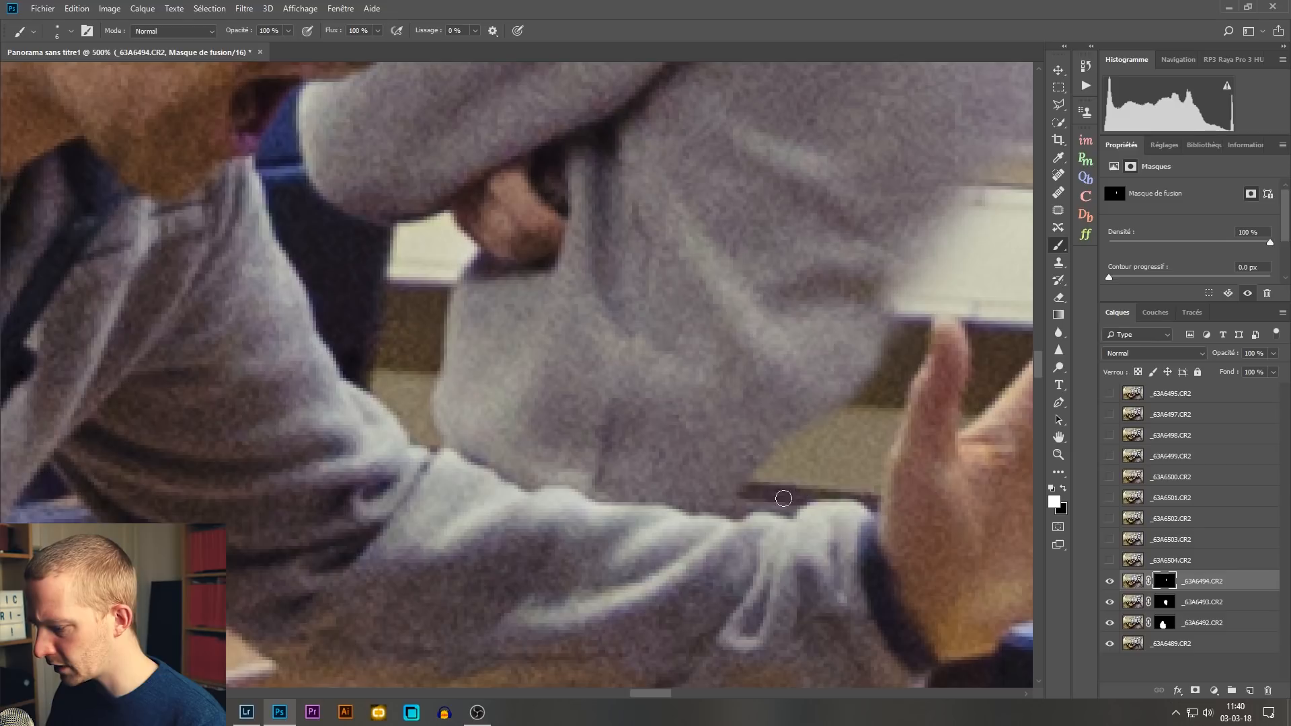
# Step: Reveal the standing person's lower back on the _63A6494.CR2 mask, following the thumb and fingers of the leaning person's raised hand
pyautogui.moveTo(736, 508)
pyautogui.mouseDown()
pyautogui.moveTo(865, 496)
pyautogui.moveTo(911, 383)
pyautogui.moveTo(874, 289)
pyautogui.mouseUp()
pyautogui.moveTo(901, 332)
pyautogui.mouseDown()
pyautogui.moveTo(844, 476)
pyautogui.moveTo(892, 363)
pyautogui.mouseUp()
pyautogui.moveTo(948, 275); pyautogui.dragTo(582, 282)
pyautogui.moveTo(632, 165)
pyautogui.mouseDown()
pyautogui.moveTo(698, 281)
pyautogui.moveTo(627, 403)
pyautogui.moveTo(572, 276)
pyautogui.mouseUp()
pyautogui.press(']')
pyautogui.moveTo(600, 216)
pyautogui.mouseDown()
pyautogui.moveTo(656, 148)
pyautogui.moveTo(601, 285)
pyautogui.moveTo(669, 333)
pyautogui.moveTo(622, 377)
pyautogui.moveTo(638, 376)
pyautogui.mouseUp()
pyautogui.press('[')
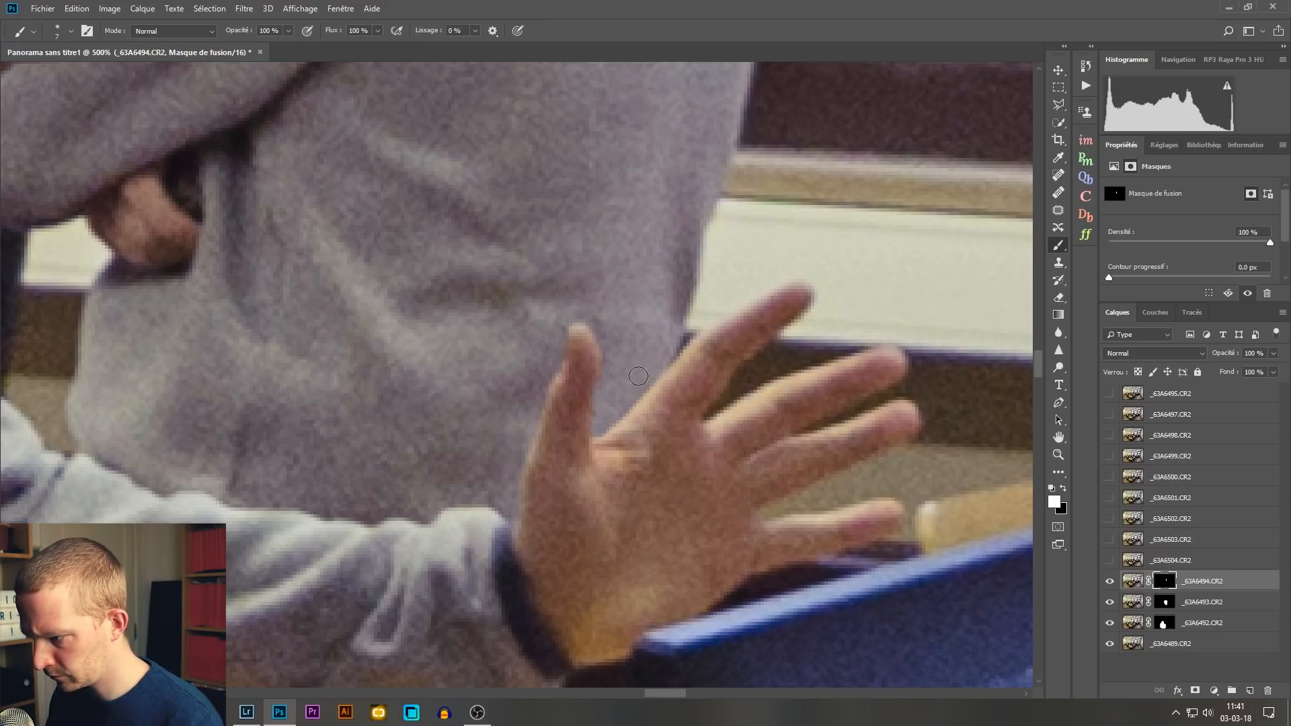
# Step: Reveal the standing person's jeans on the _63A6494.CR2 mask, following the edge of the leaning person's outstretched sleeve
pyautogui.press('x')
pyautogui.hotkey('ctrl', '0')
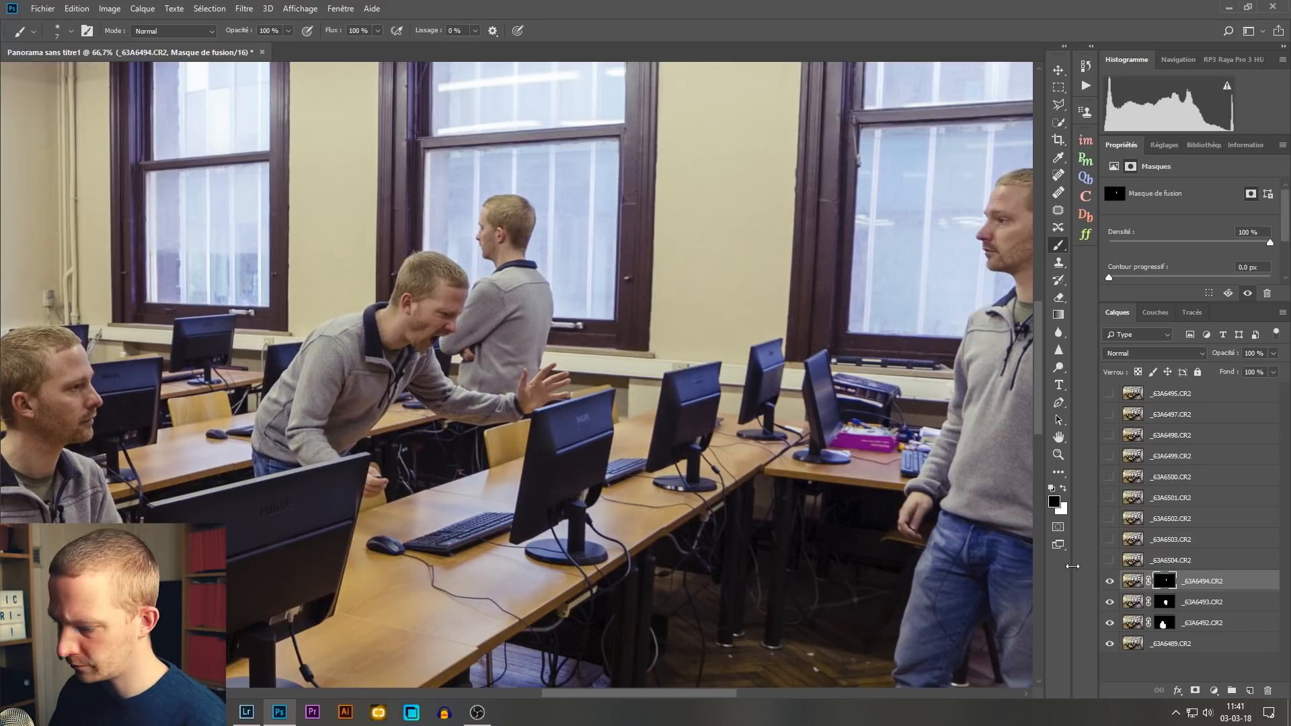
pyautogui.hotkey('ctrl', '+')
pyautogui.hotkey('ctrl', '+')
pyautogui.hotkey('ctrl', '+')
pyautogui.hotkey('ctrl', '+')
pyautogui.moveTo(282, 618); pyautogui.dragTo(655, 286)
pyautogui.moveTo(507, 410); pyautogui.dragTo(556, 412)
pyautogui.press('x')
pyautogui.moveTo(585, 524)
pyautogui.mouseDown()
pyautogui.moveTo(680, 524)
pyautogui.moveTo(733, 444)
pyautogui.moveTo(464, 535)
pyautogui.moveTo(493, 374)
pyautogui.moveTo(486, 308)
pyautogui.moveTo(665, 384)
pyautogui.moveTo(753, 538)
pyautogui.mouseUp()
pyautogui.press('[')
pyautogui.hotkey('ctrl', '+')
pyautogui.moveTo(922, 367); pyautogui.dragTo(485, 408)
pyautogui.moveTo(544, 372); pyautogui.dragTo(639, 336)
pyautogui.press('[')
pyautogui.moveTo(592, 350)
pyautogui.mouseDown()
pyautogui.moveTo(628, 303)
pyautogui.moveTo(646, 350)
pyautogui.mouseUp()
pyautogui.moveTo(518, 441)
pyautogui.mouseDown()
pyautogui.moveTo(597, 515)
pyautogui.moveTo(572, 591)
pyautogui.mouseUp()
pyautogui.moveTo(300, 633); pyautogui.dragTo(653, 385)
# Step: Reveal the standing person's remaining legs around the chair and under the desks with a large soft white brush
pyautogui.hotkey('ctrl', '+')
pyautogui.hotkey('ctrl', '-')
pyautogui.hotkey('ctrl', '-')
pyautogui.hotkey('ctrl', '-')
pyautogui.hotkey('ctrl', '-')
pyautogui.moveTo(545, 386); pyautogui.dragTo(575, 391)
pyautogui.moveTo(525, 410)
pyautogui.mouseDown()
pyautogui.moveTo(558, 464)
pyautogui.moveTo(635, 514)
pyautogui.mouseUp()
pyautogui.moveTo(772, 532); pyautogui.dragTo(791, 280)
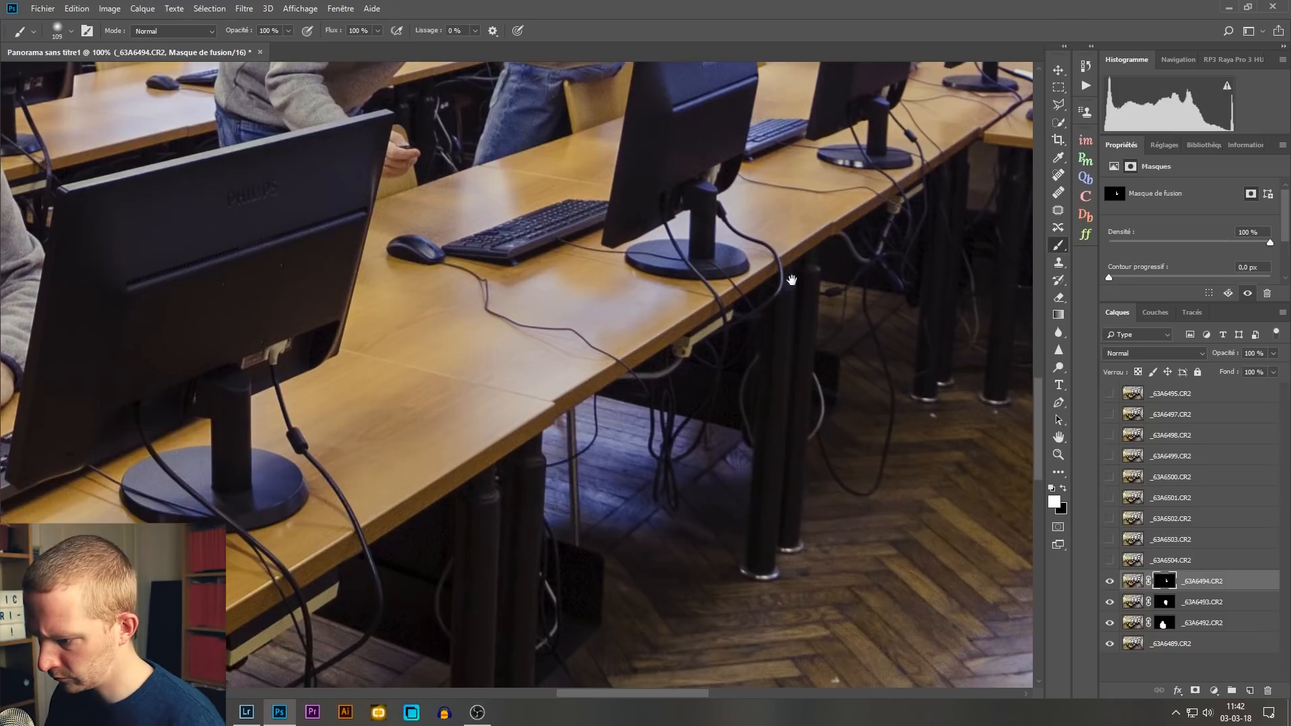
pyautogui.hotkey('ctrl', '-')
pyautogui.hotkey('ctrl', '-')
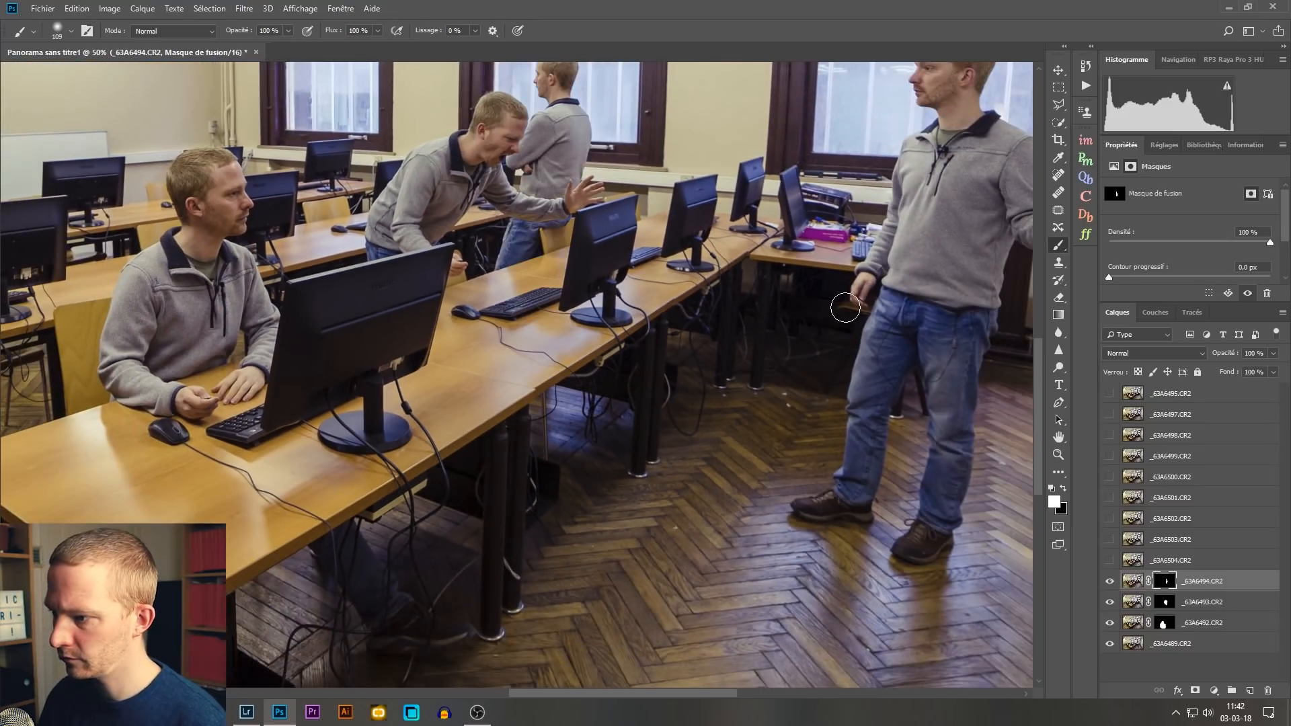
pyautogui.hotkey('ctrl', '-')
pyautogui.hotkey('ctrl', '-')
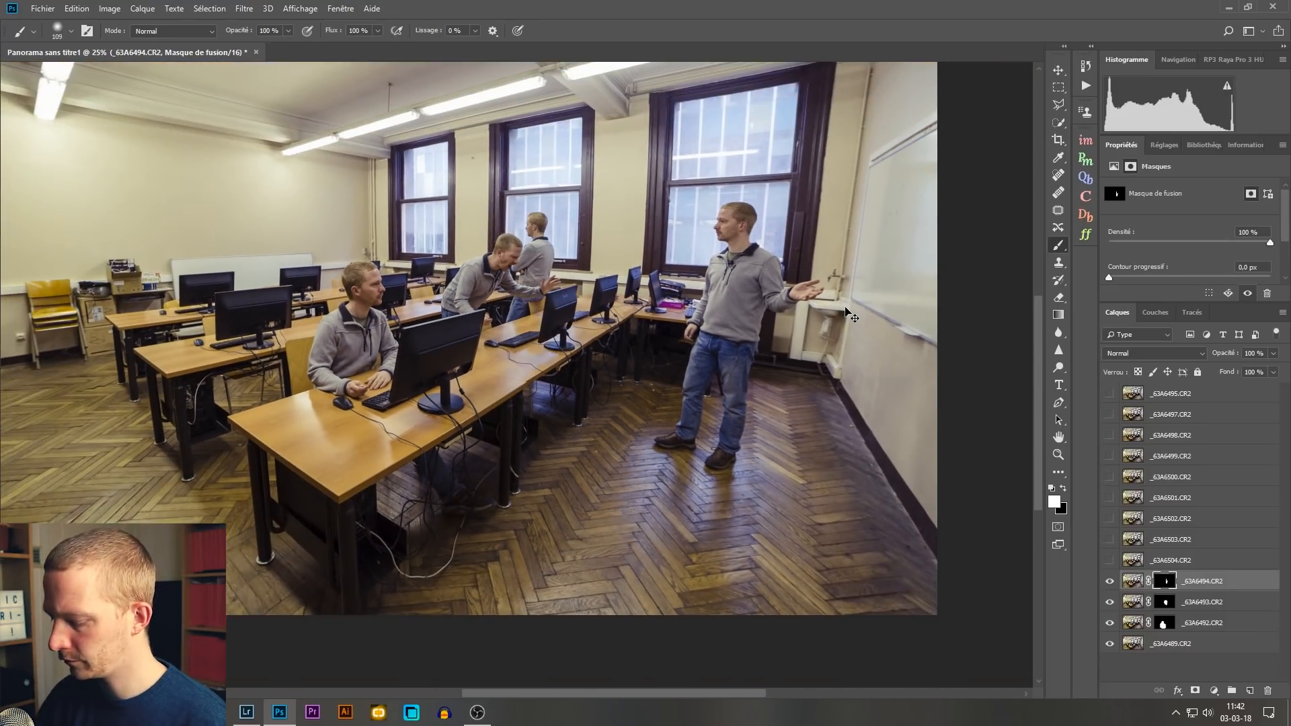
pyautogui.hotkey('ctrl', '0')
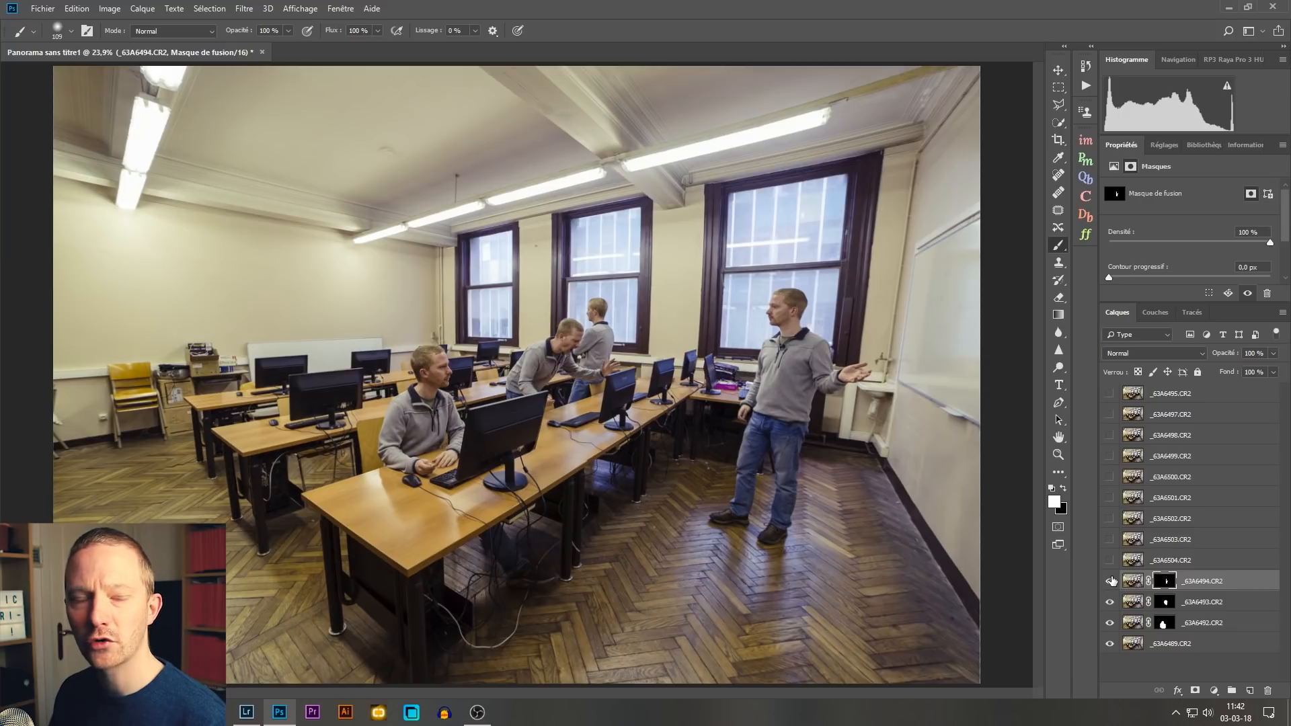
# Step: Display the _63A6494.CR2 mask on its own and paint the grey spots in the arm and lower sweater white
pyautogui.hotkey('ctrl', '1')
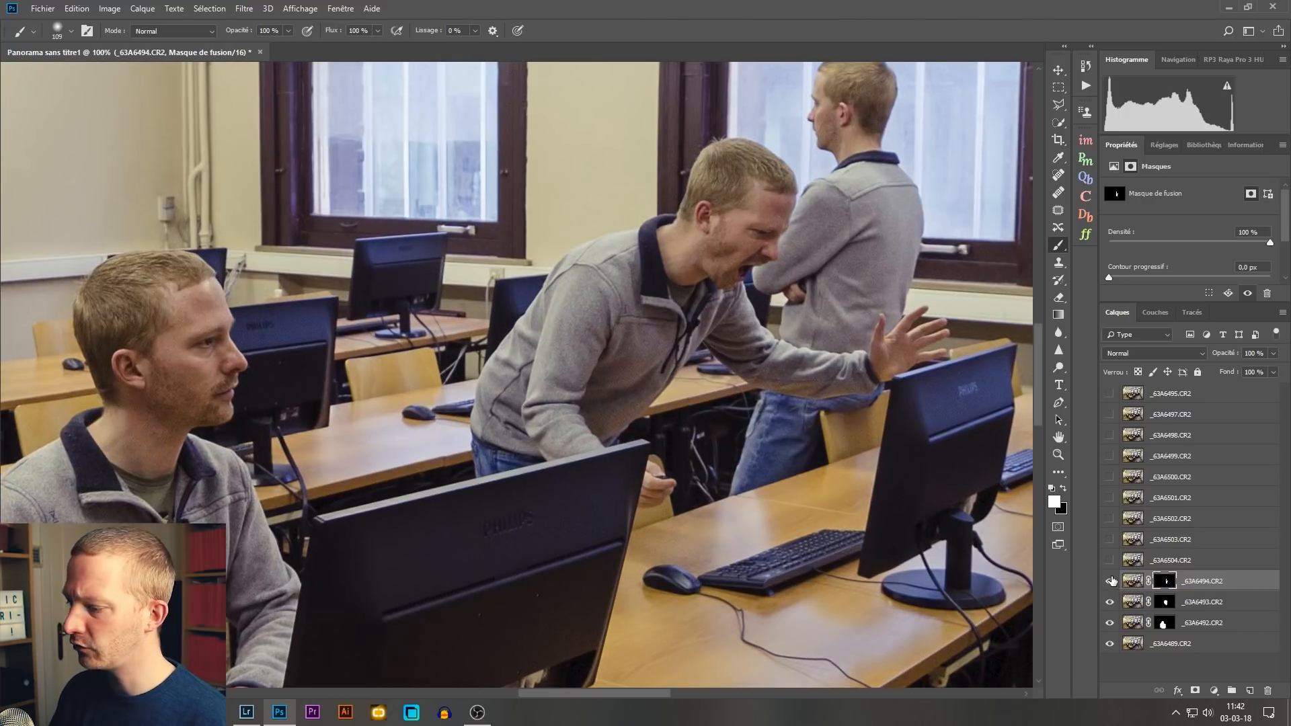
pyautogui.moveTo(836, 303); pyautogui.dragTo(605, 436)
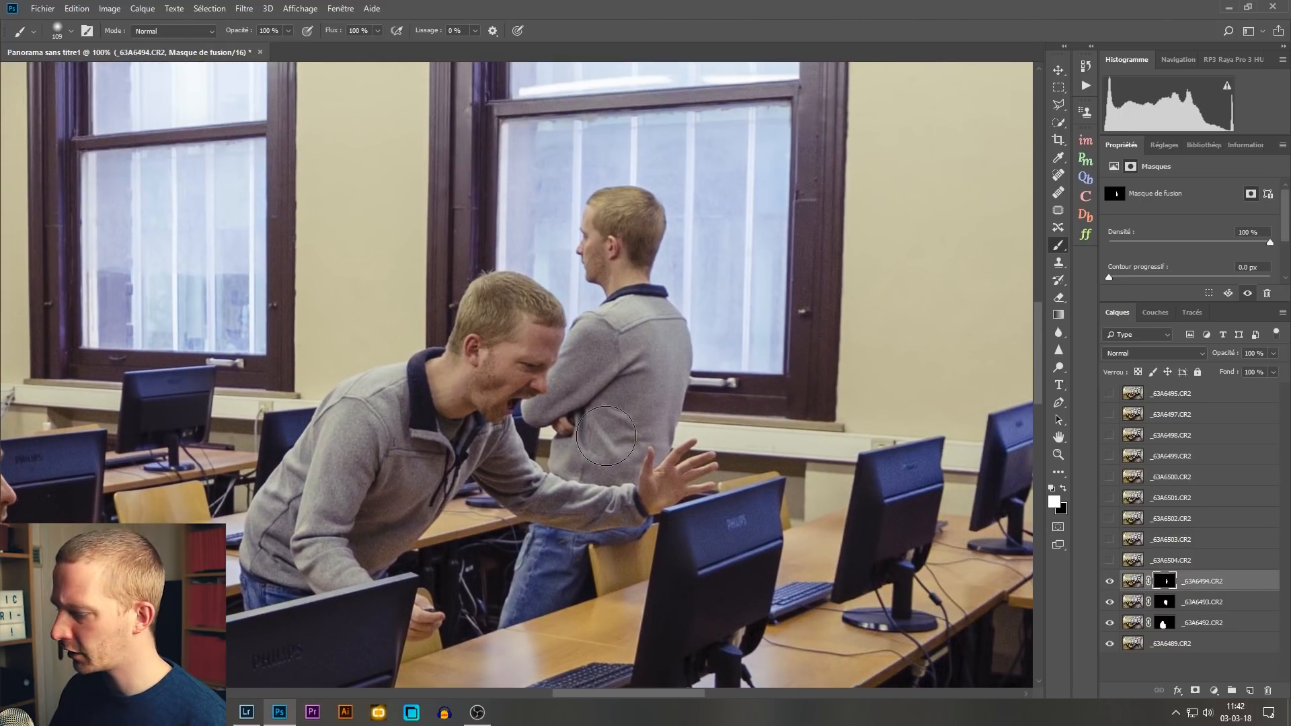
pyautogui.keyDown('alt'); pyautogui.click(1167, 583); pyautogui.keyUp('alt')
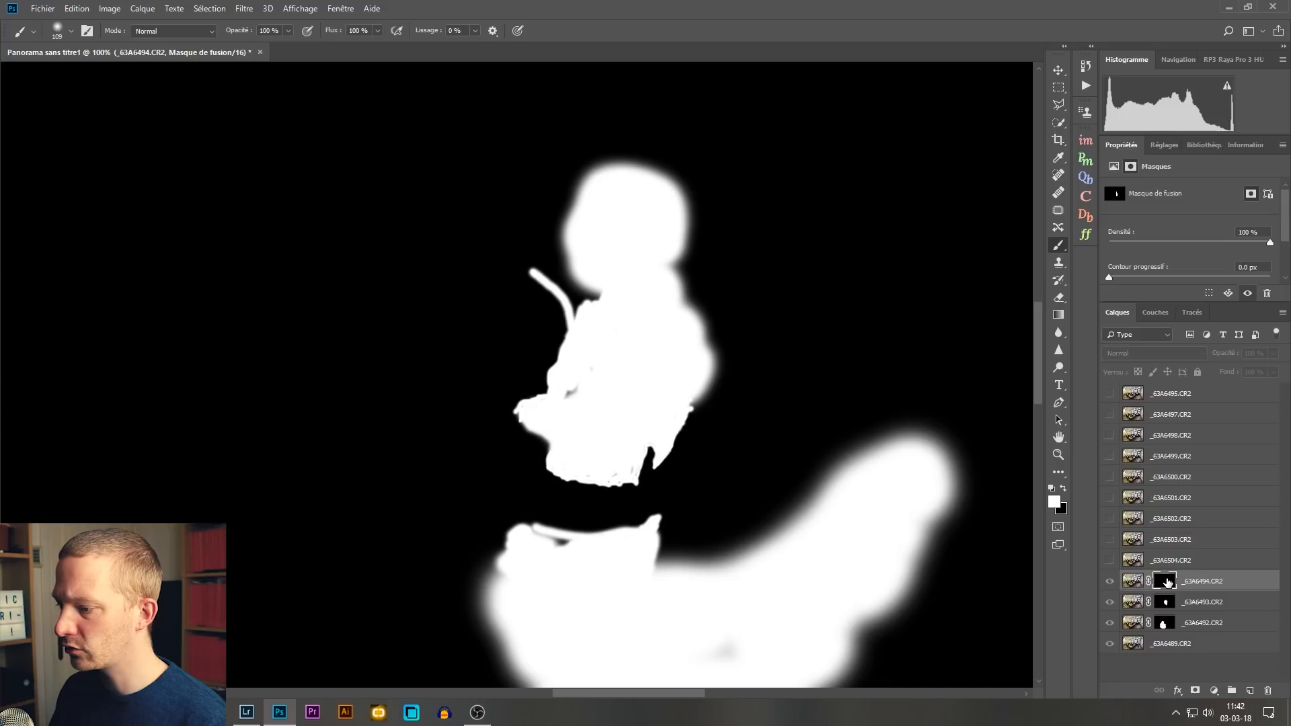
pyautogui.scroll(2, 683, 436)
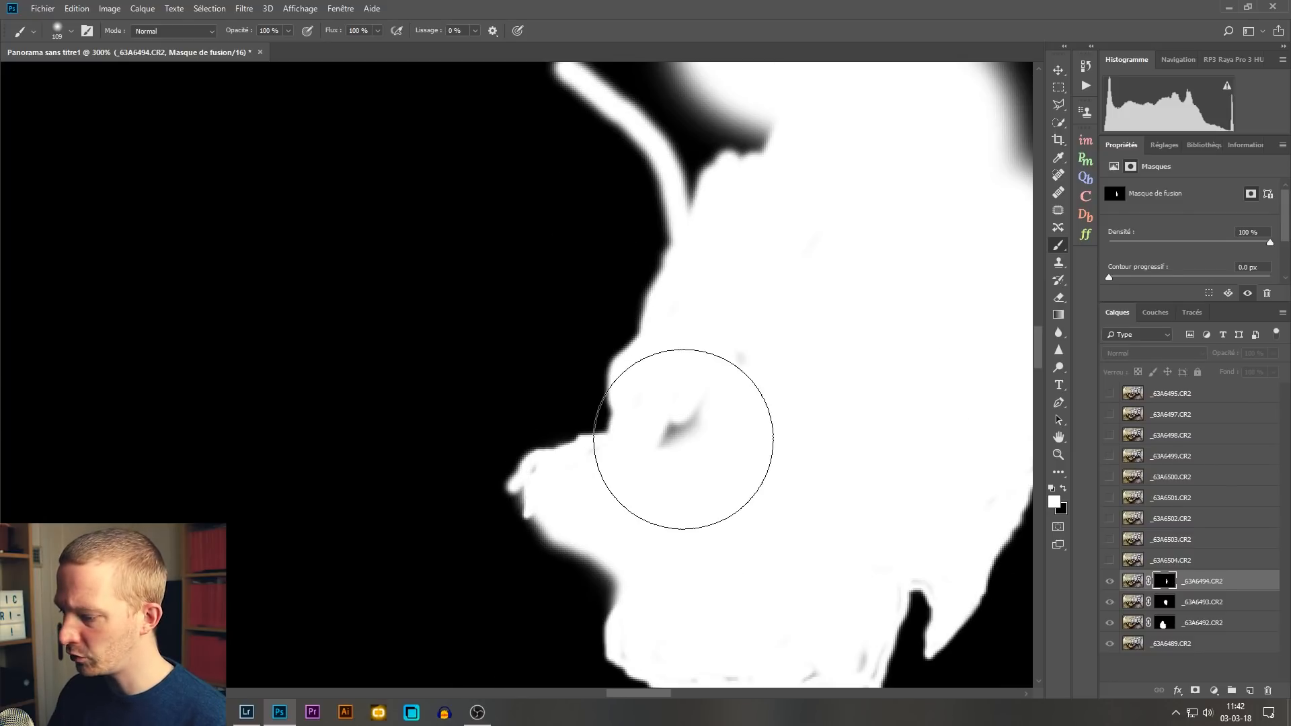
pyautogui.moveTo(850, 320)
pyautogui.mouseDown()
pyautogui.moveTo(791, 330)
pyautogui.moveTo(697, 433)
pyautogui.moveTo(619, 462)
pyautogui.mouseUp()
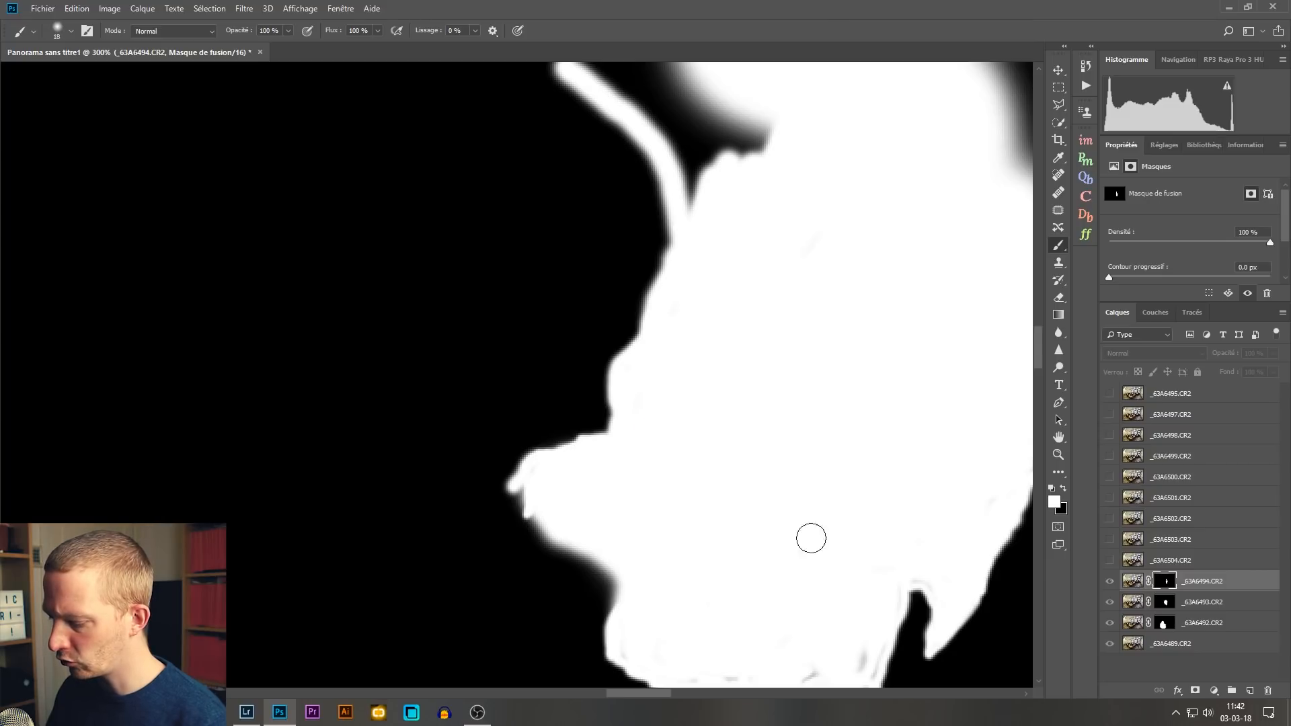
pyautogui.moveTo(811, 538); pyautogui.dragTo(790, 378)
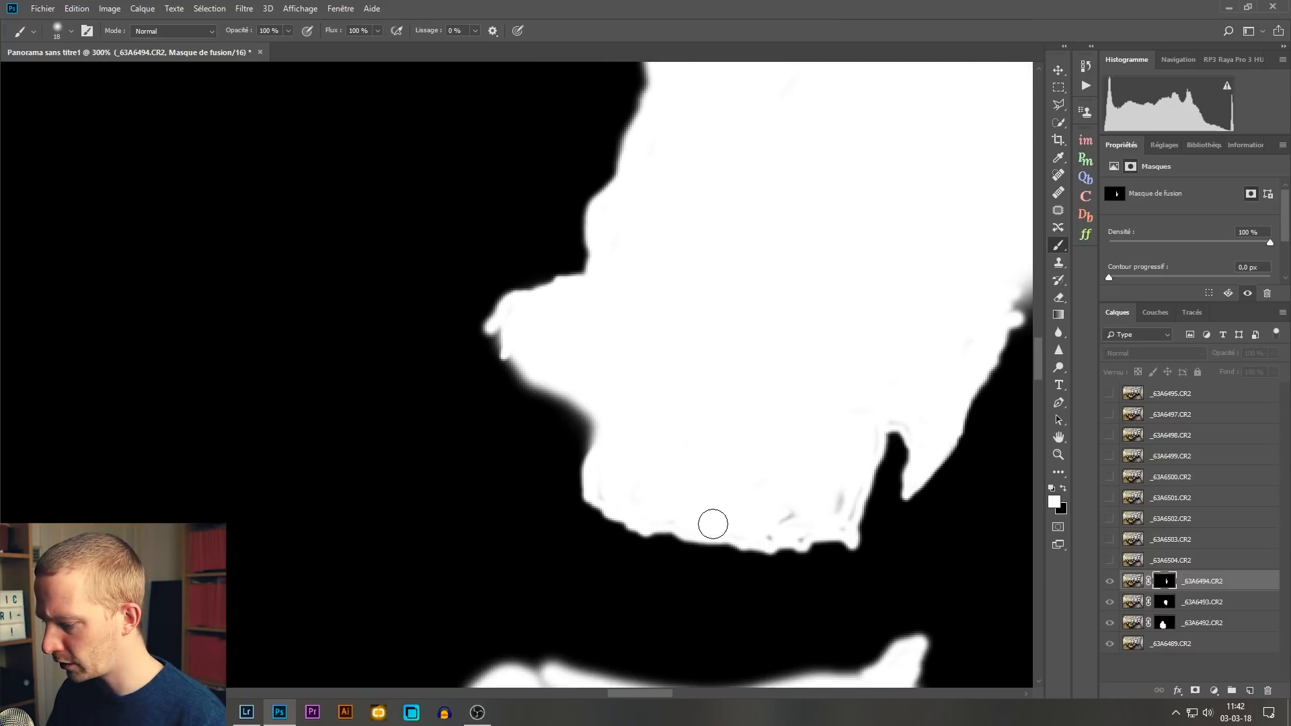
pyautogui.moveTo(818, 496); pyautogui.dragTo(807, 500)
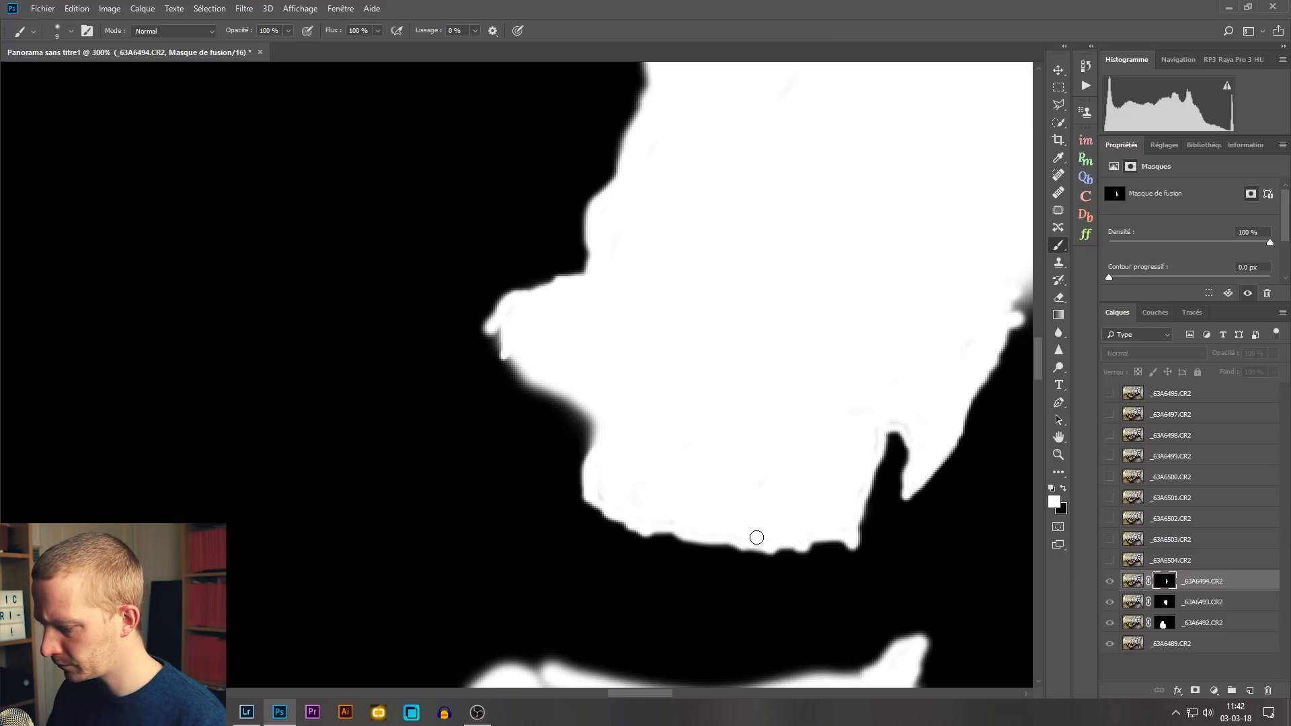
# Step: Paint the remaining grey specks white across the standing person's back and legs on the displayed mask
pyautogui.moveTo(928, 311); pyautogui.dragTo(807, 356)
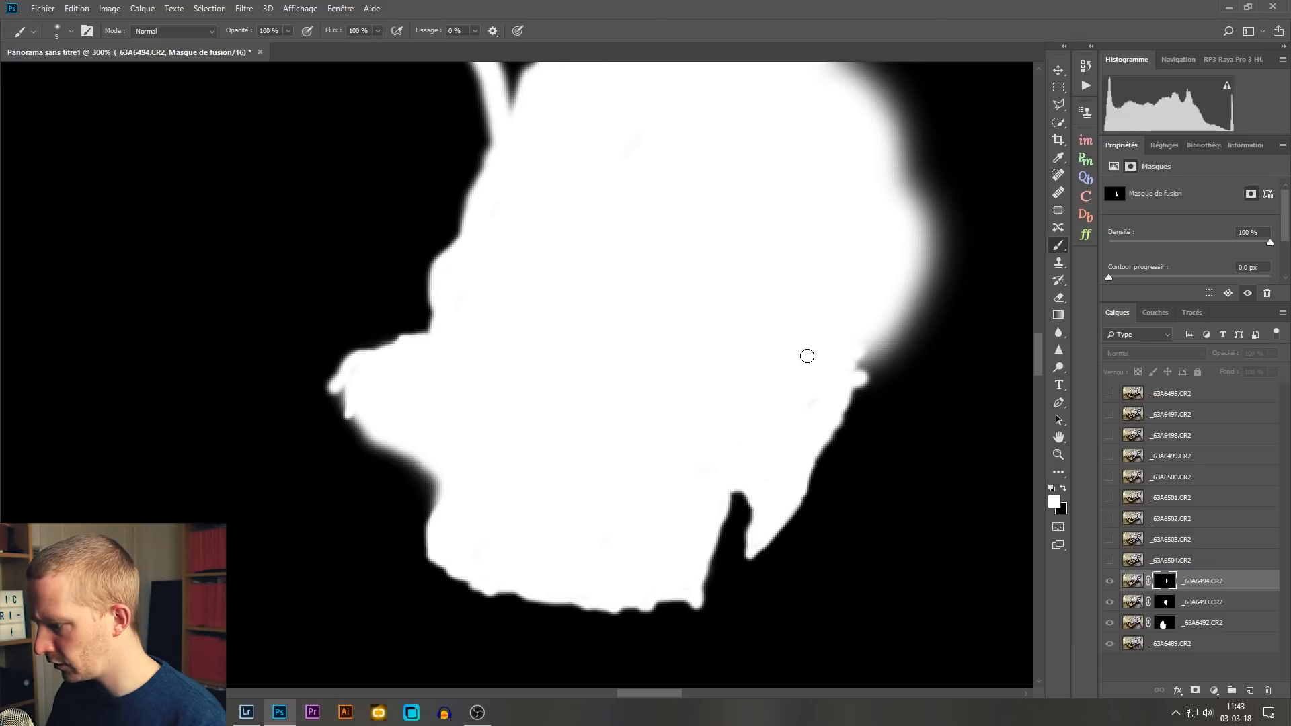
pyautogui.moveTo(612, 412); pyautogui.dragTo(659, 289)
pyautogui.moveTo(567, 217); pyautogui.dragTo(676, 252)
pyautogui.moveTo(727, 396); pyautogui.dragTo(564, 309)
pyautogui.moveTo(551, 314); pyautogui.dragTo(626, 318)
pyautogui.moveTo(653, 397); pyautogui.dragTo(513, 110)
# Step: Return to the composite image and toggle the _63A6494.CR2 layer off and on to check the standing person
pyautogui.hotkey('ctrl', '-')
pyautogui.hotkey('ctrl', '-')
pyautogui.hotkey('ctrl', '-')
pyautogui.hotkey('ctrl', '-')
pyautogui.hotkey('ctrl', '-')
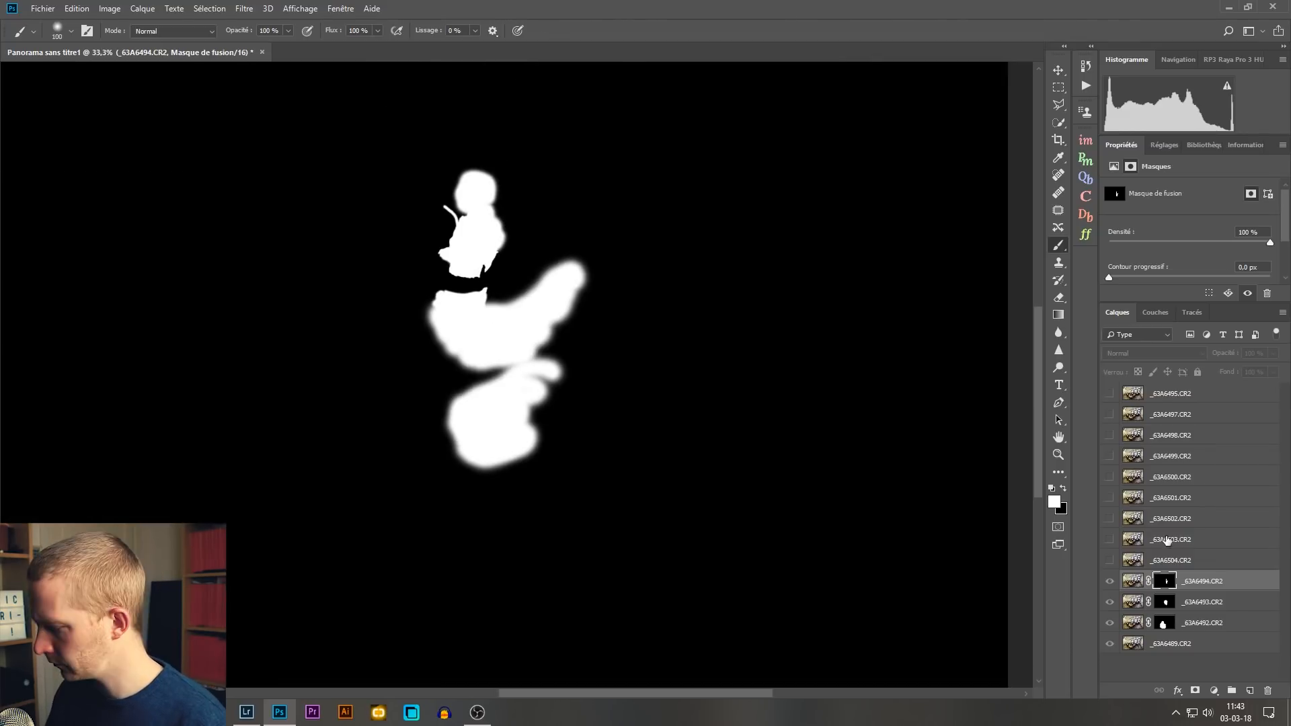
pyautogui.keyDown('alt'); pyautogui.click(1157, 584); pyautogui.keyUp('alt')
pyautogui.click(1110, 582)
pyautogui.click(1110, 582)
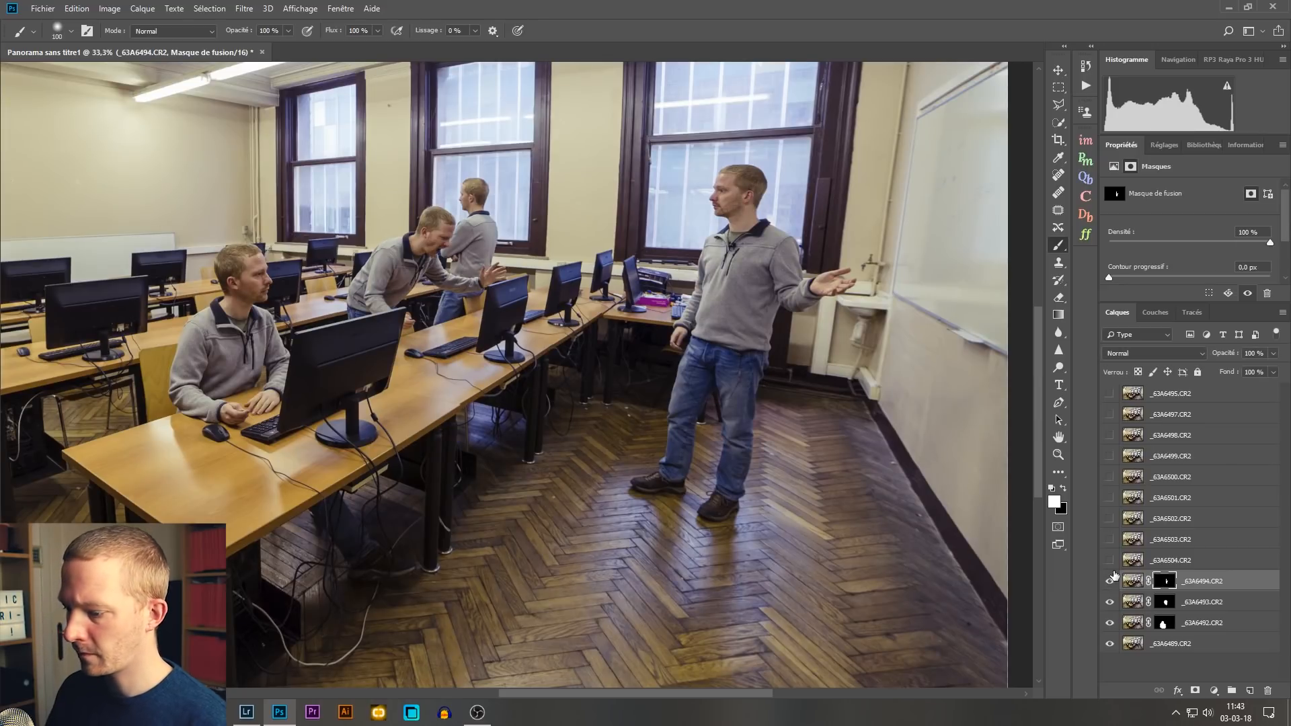
pyautogui.hotkey('ctrl', '0')
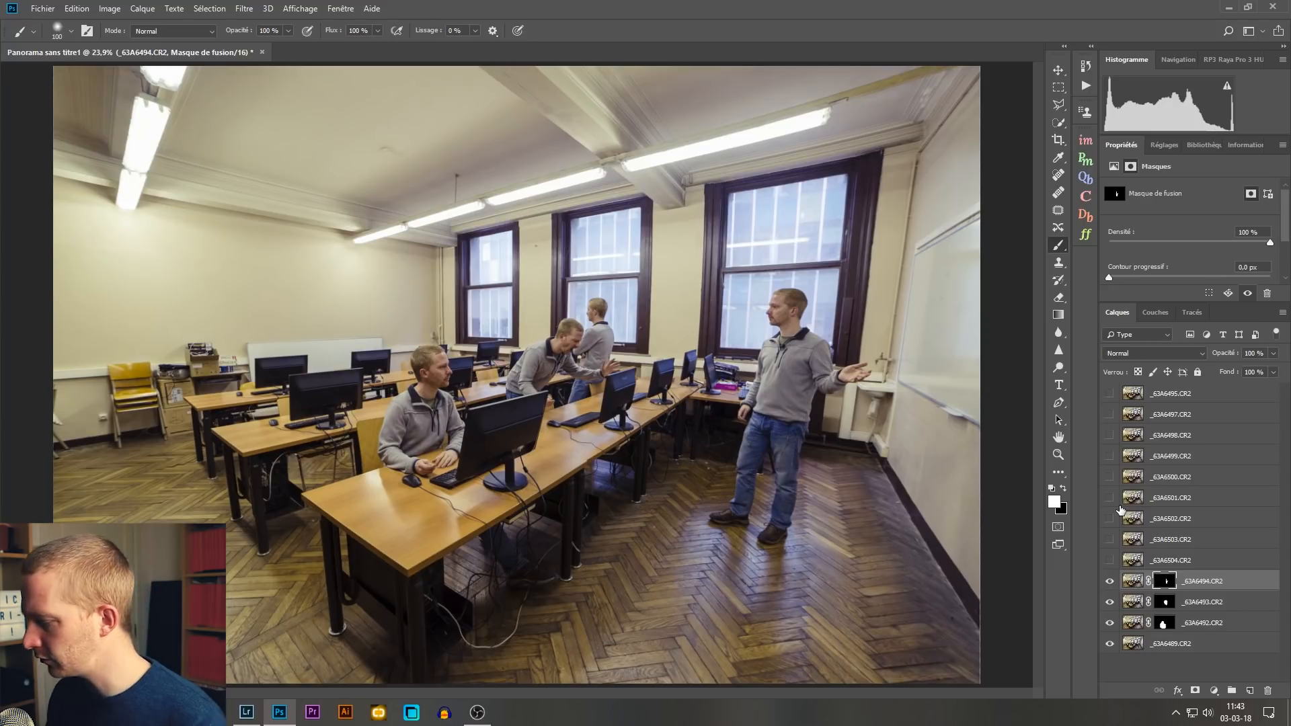
# Step: Show the _63A6495.CR2 layer, move it directly above _63A6494.CR2 and give it a black layer mask
pyautogui.click(1110, 394)
pyautogui.moveTo(1198, 398); pyautogui.dragTo(1203, 569)
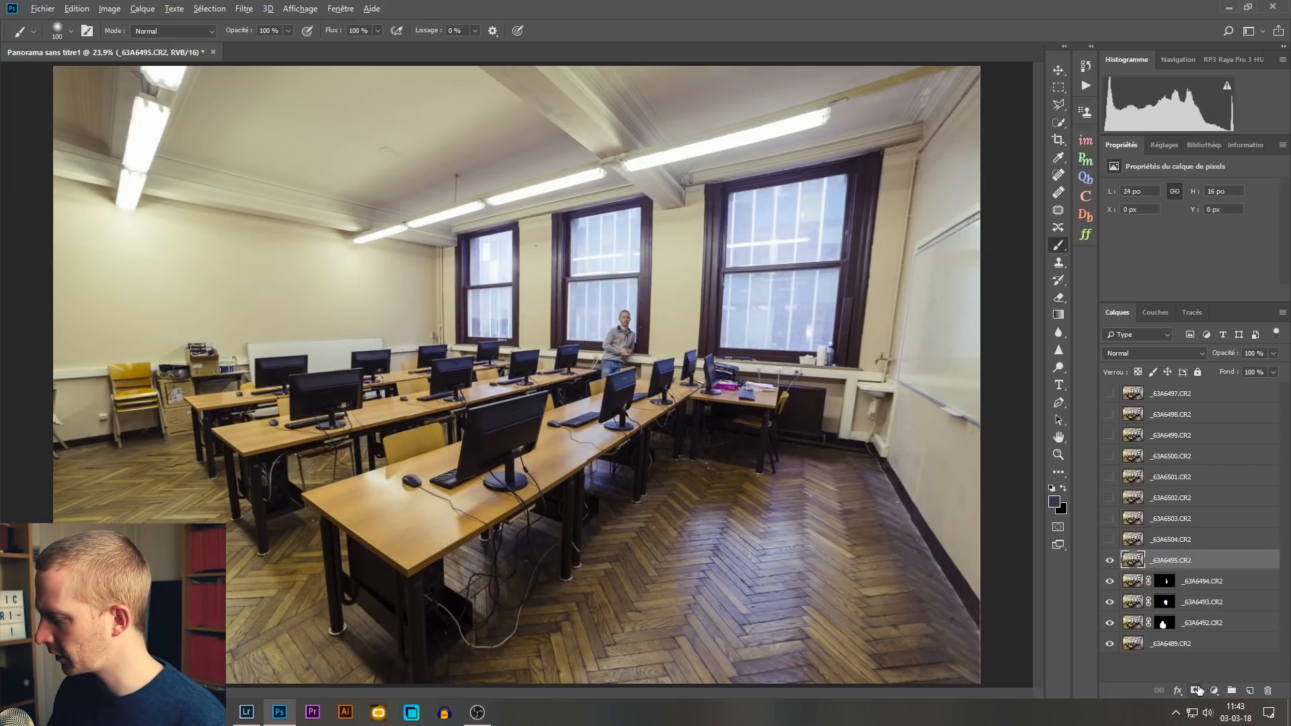
pyautogui.keyDown('alt'); pyautogui.click(1197, 690); pyautogui.keyUp('alt')
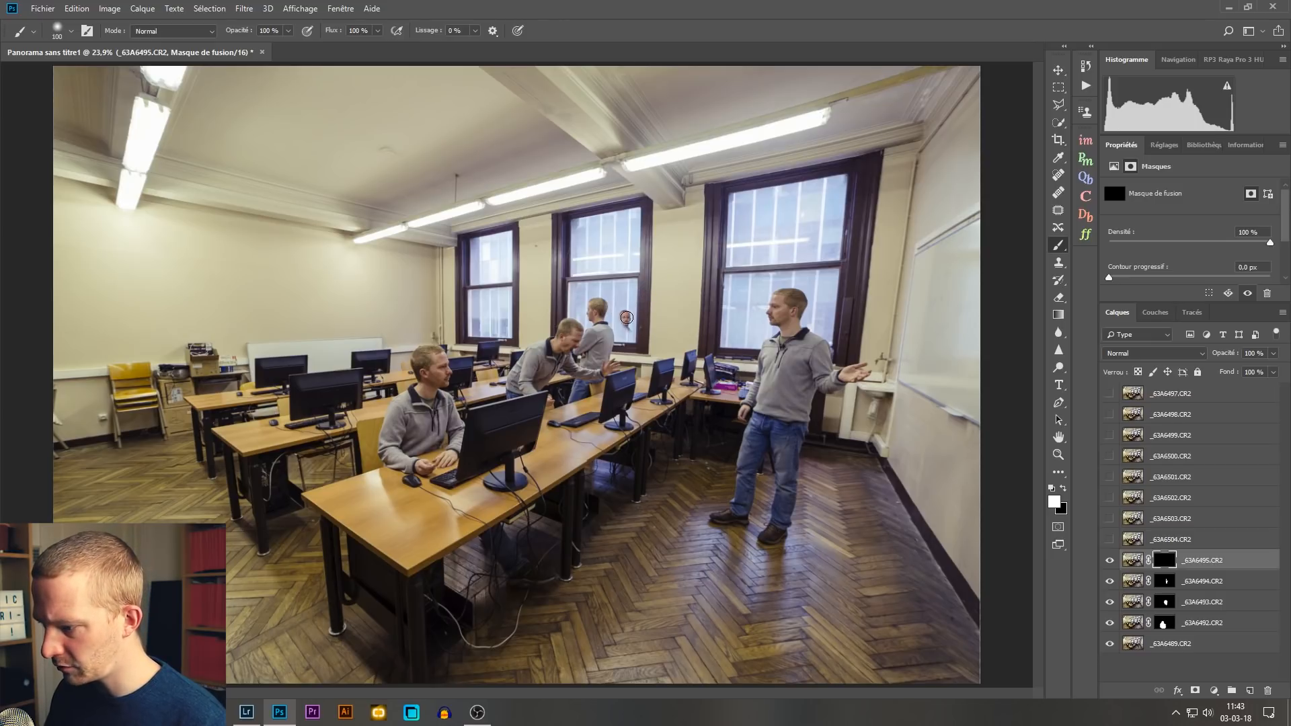
# Step: Paint white on the _63A6495.CR2 mask to reveal the head and upper body of the person at the window
pyautogui.hotkey('ctrl', '+')
pyautogui.hotkey('ctrl', '+')
pyautogui.hotkey('ctrl', '+')
pyautogui.hotkey('ctrl', '+')
pyautogui.hotkey('ctrl', '+')
pyautogui.hotkey('ctrl', '+')
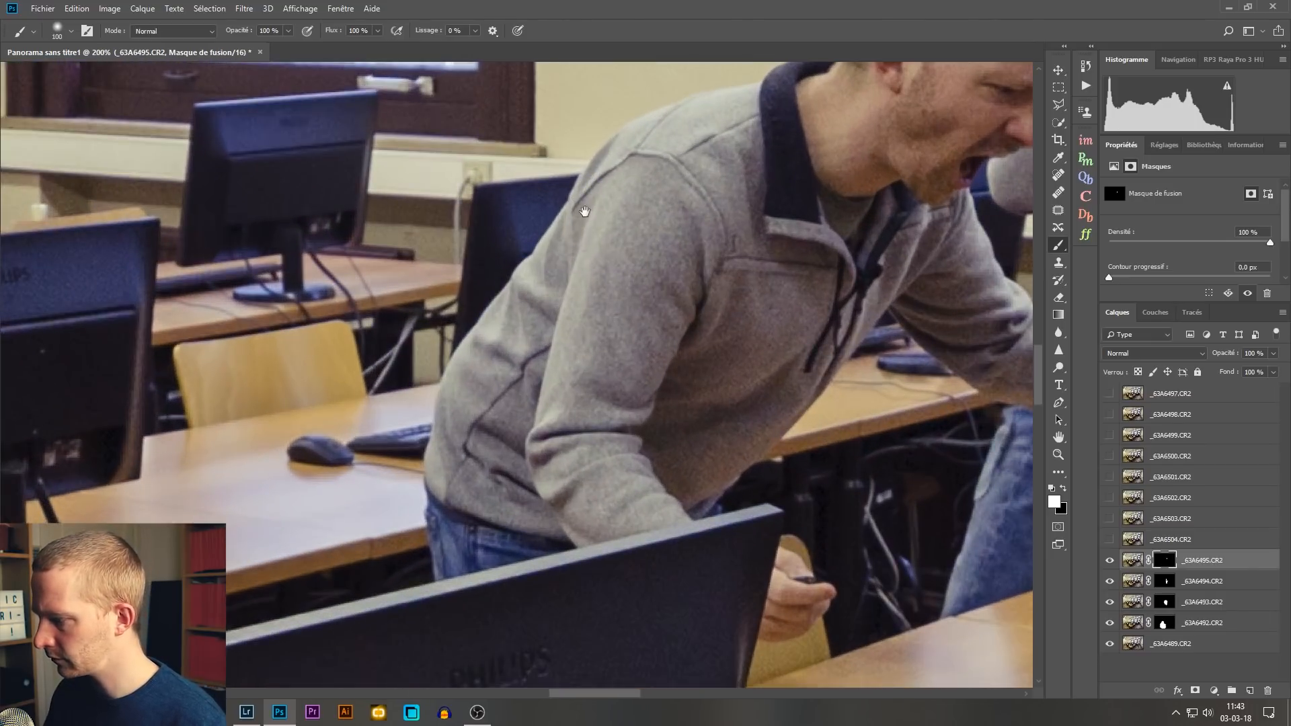
pyautogui.moveTo(584, 211); pyautogui.dragTo(377, 269)
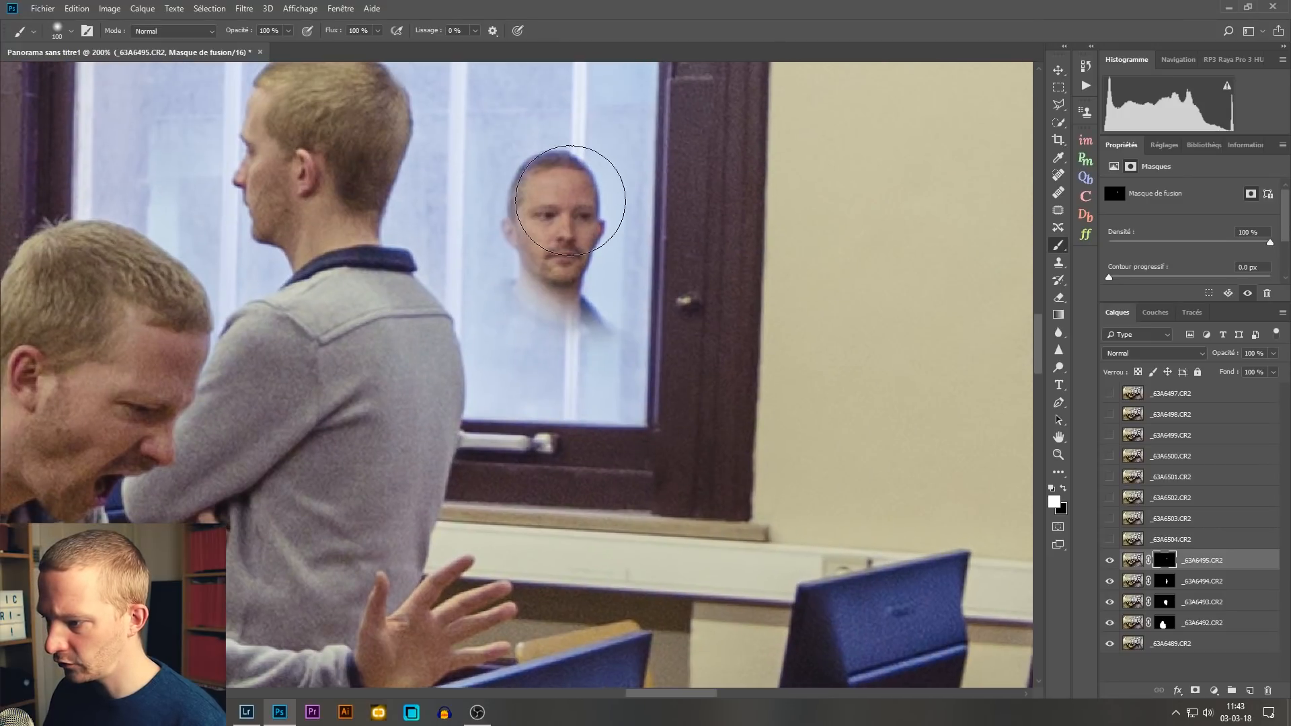
pyautogui.moveTo(573, 204)
pyautogui.mouseDown()
pyautogui.moveTo(538, 221)
pyautogui.moveTo(568, 361)
pyautogui.moveTo(661, 387)
pyautogui.moveTo(592, 484)
pyautogui.moveTo(552, 464)
pyautogui.moveTo(531, 403)
pyautogui.moveTo(537, 298)
pyautogui.moveTo(522, 289)
pyautogui.moveTo(486, 303)
pyautogui.moveTo(481, 269)
pyautogui.mouseUp()
pyautogui.moveTo(524, 346); pyautogui.dragTo(531, 457)
# Step: Reveal the window person's shoulder and arm along the edge of the standing person's back with a smaller brush
pyautogui.hotkey('ctrl', '+')
pyautogui.hotkey('ctrl', '+')
pyautogui.hotkey('ctrl', '+')
pyautogui.hotkey('ctrl', '+')
pyautogui.moveTo(413, 205); pyautogui.dragTo(332, 211)
pyautogui.moveTo(348, 127)
pyautogui.mouseDown()
pyautogui.moveTo(308, 159)
pyautogui.moveTo(345, 225)
pyautogui.moveTo(371, 404)
pyautogui.moveTo(364, 481)
pyautogui.moveTo(375, 410)
pyautogui.moveTo(353, 229)
pyautogui.moveTo(371, 232)
pyautogui.mouseUp()
pyautogui.moveTo(397, 175); pyautogui.dragTo(402, 179)
pyautogui.moveTo(436, 247)
pyautogui.mouseDown()
pyautogui.moveTo(423, 274)
pyautogui.moveTo(375, 267)
pyautogui.moveTo(453, 340)
pyautogui.moveTo(511, 299)
pyautogui.moveTo(510, 413)
pyautogui.moveTo(447, 444)
pyautogui.moveTo(420, 303)
pyautogui.moveTo(395, 335)
pyautogui.moveTo(403, 464)
pyautogui.moveTo(471, 404)
pyautogui.moveTo(491, 535)
pyautogui.moveTo(514, 528)
pyautogui.mouseUp()
pyautogui.moveTo(517, 482); pyautogui.dragTo(603, 243)
pyautogui.moveTo(499, 249); pyautogui.dragTo(548, 356)
# Step: Reveal the window person's forearm, clasped hands and lower sweater in front of the window sill
pyautogui.keyDown('alt'); pyautogui.rightClick(633, 287); pyautogui.keyUp('alt')
pyautogui.moveTo(665, 471); pyautogui.dragTo(924, 610)
pyautogui.moveTo(893, 616)
pyautogui.mouseDown()
pyautogui.moveTo(741, 338)
pyautogui.moveTo(767, 239)
pyautogui.moveTo(726, 397)
pyautogui.moveTo(605, 431)
pyautogui.moveTo(793, 471)
pyautogui.moveTo(787, 355)
pyautogui.moveTo(631, 376)
pyautogui.moveTo(380, 151)
pyautogui.moveTo(444, 127)
pyautogui.mouseUp()
pyautogui.moveTo(752, 162)
pyautogui.mouseDown()
pyautogui.moveTo(735, 280)
pyautogui.moveTo(673, 318)
pyautogui.mouseUp()
pyautogui.moveTo(821, 137); pyautogui.dragTo(814, 67)
pyautogui.moveTo(616, 428); pyautogui.dragTo(610, 356)
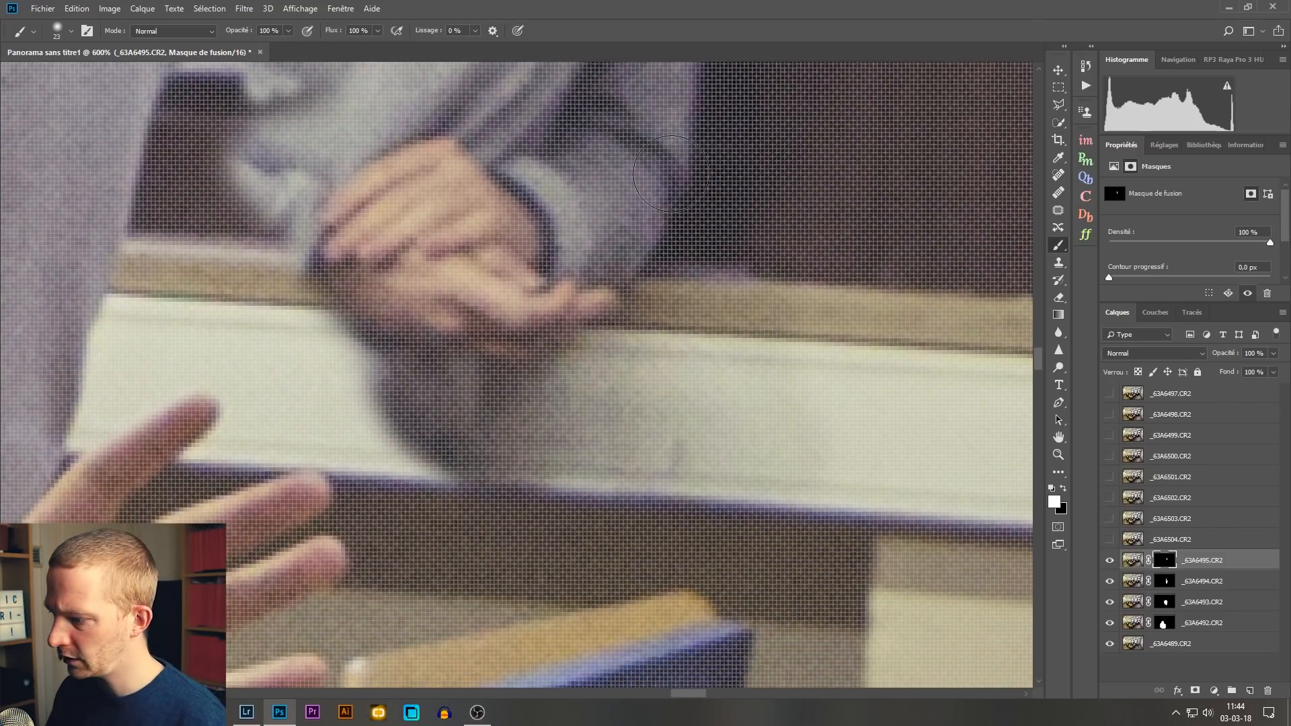
pyautogui.moveTo(769, 162)
pyautogui.mouseDown()
pyautogui.moveTo(755, 363)
pyautogui.moveTo(757, 351)
pyautogui.mouseUp()
pyautogui.moveTo(695, 140)
pyautogui.mouseDown()
pyautogui.moveTo(693, 463)
pyautogui.moveTo(687, 441)
pyautogui.mouseUp()
pyautogui.moveTo(758, 372); pyautogui.dragTo(785, 371)
# Step: Reveal the window person's sleeve beside the standing person's lower back, using a 10 px brush
pyautogui.hotkey('ctrl', '-')
pyautogui.hotkey('ctrl', '-')
pyautogui.hotkey('ctrl', '-')
pyautogui.hotkey('ctrl', '+')
pyautogui.hotkey('ctrl', '+')
pyautogui.hotkey('ctrl', '+')
pyautogui.hotkey('ctrl', '+')
pyautogui.moveTo(278, 349)
pyautogui.mouseDown()
pyautogui.moveTo(750, 417)
pyautogui.moveTo(741, 63)
pyautogui.mouseUp()
pyautogui.moveTo(683, 202); pyautogui.dragTo(649, 202)
pyautogui.moveTo(590, 182)
pyautogui.mouseDown()
pyautogui.moveTo(572, 324)
pyautogui.moveTo(656, 414)
pyautogui.moveTo(493, 594)
pyautogui.moveTo(595, 433)
pyautogui.mouseUp()
pyautogui.moveTo(693, 457); pyautogui.dragTo(729, 139)
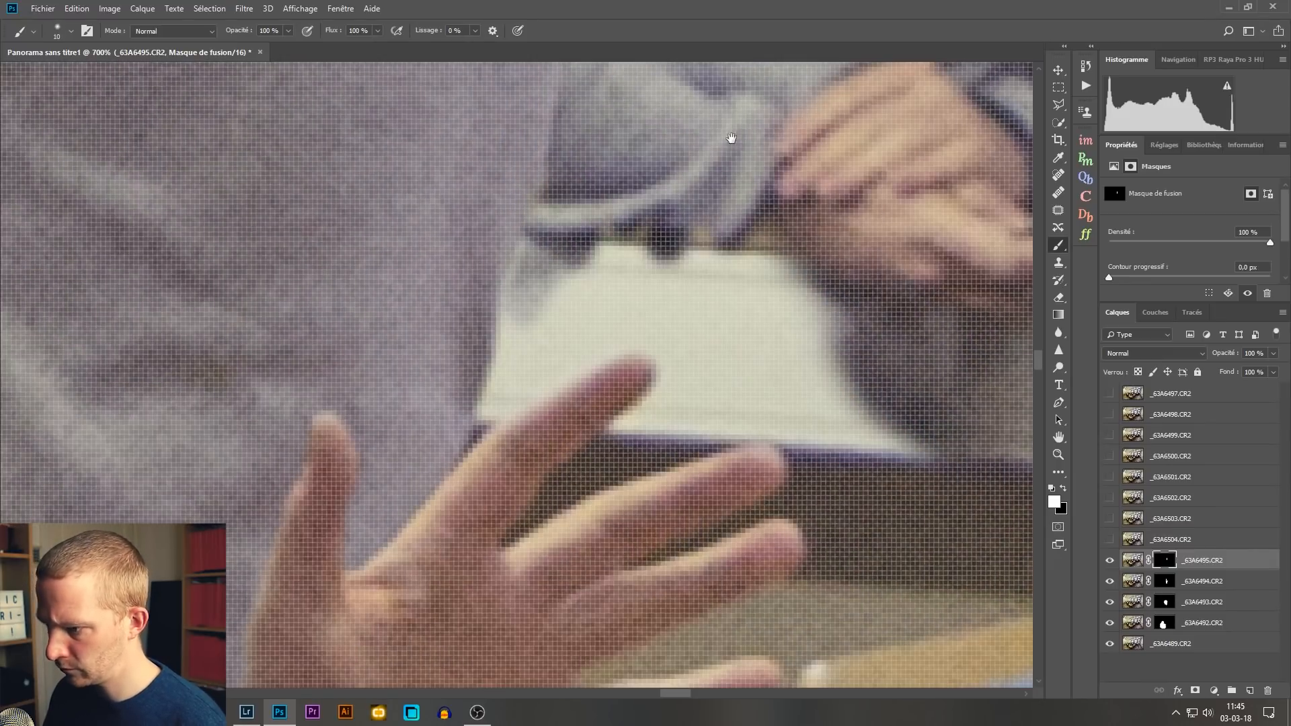
# Step: Reveal the window person's lower sweater and jeans around the leaning person's raised index finger
pyautogui.moveTo(811, 205); pyautogui.dragTo(696, 269)
pyautogui.moveTo(605, 259); pyautogui.dragTo(613, 259)
pyautogui.moveTo(966, 437); pyautogui.dragTo(646, 193)
pyautogui.moveTo(935, 416)
pyautogui.mouseDown()
pyautogui.moveTo(624, 272)
pyautogui.moveTo(414, 94)
pyautogui.mouseUp()
pyautogui.moveTo(376, 94); pyautogui.dragTo(719, 254)
pyautogui.moveTo(654, 139); pyautogui.dragTo(645, 139)
pyautogui.moveTo(545, 176)
pyautogui.mouseDown()
pyautogui.moveTo(519, 318)
pyautogui.moveTo(684, 325)
pyautogui.moveTo(675, 350)
pyautogui.mouseUp()
pyautogui.rightClick(677, 356)
pyautogui.moveTo(700, 301); pyautogui.dragTo(697, 301)
pyautogui.moveTo(671, 326)
pyautogui.mouseDown()
pyautogui.moveTo(583, 406)
pyautogui.moveTo(605, 417)
pyautogui.moveTo(699, 359)
pyautogui.moveTo(667, 319)
pyautogui.mouseUp()
pyautogui.moveTo(511, 343); pyautogui.dragTo(519, 218)
# Step: Trace the outlines of the leaning person's remaining fingers in white on the _63A6495.CR2 mask with a 3 px brush
pyautogui.keyDown('alt'); pyautogui.click(1165, 560); pyautogui.keyUp('alt')
pyautogui.press(']')
pyautogui.press(']')
pyautogui.press(']')
pyautogui.press(']')
pyautogui.press(']')
pyautogui.press(']')
pyautogui.press(']')
pyautogui.keyDown('alt'); pyautogui.click(1165, 560); pyautogui.keyUp('alt')
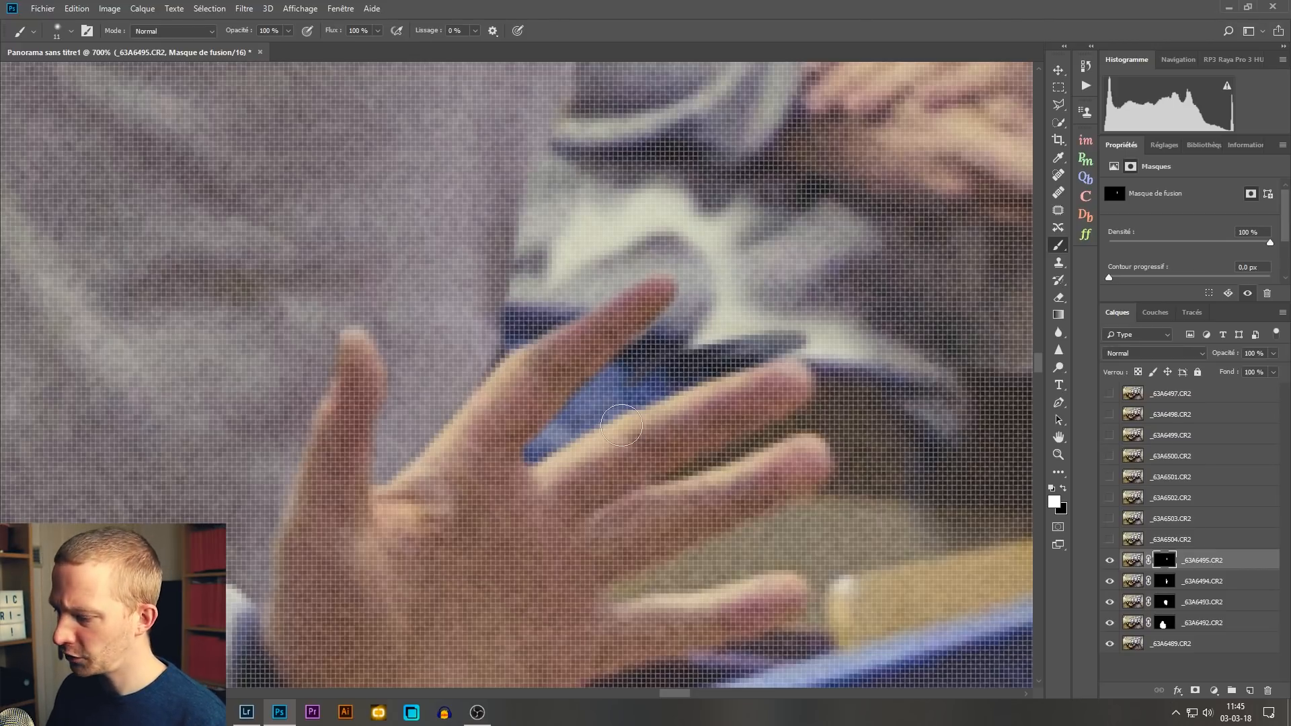
pyautogui.keyDown('alt'); pyautogui.rightClick(874, 341); pyautogui.keyUp('alt')
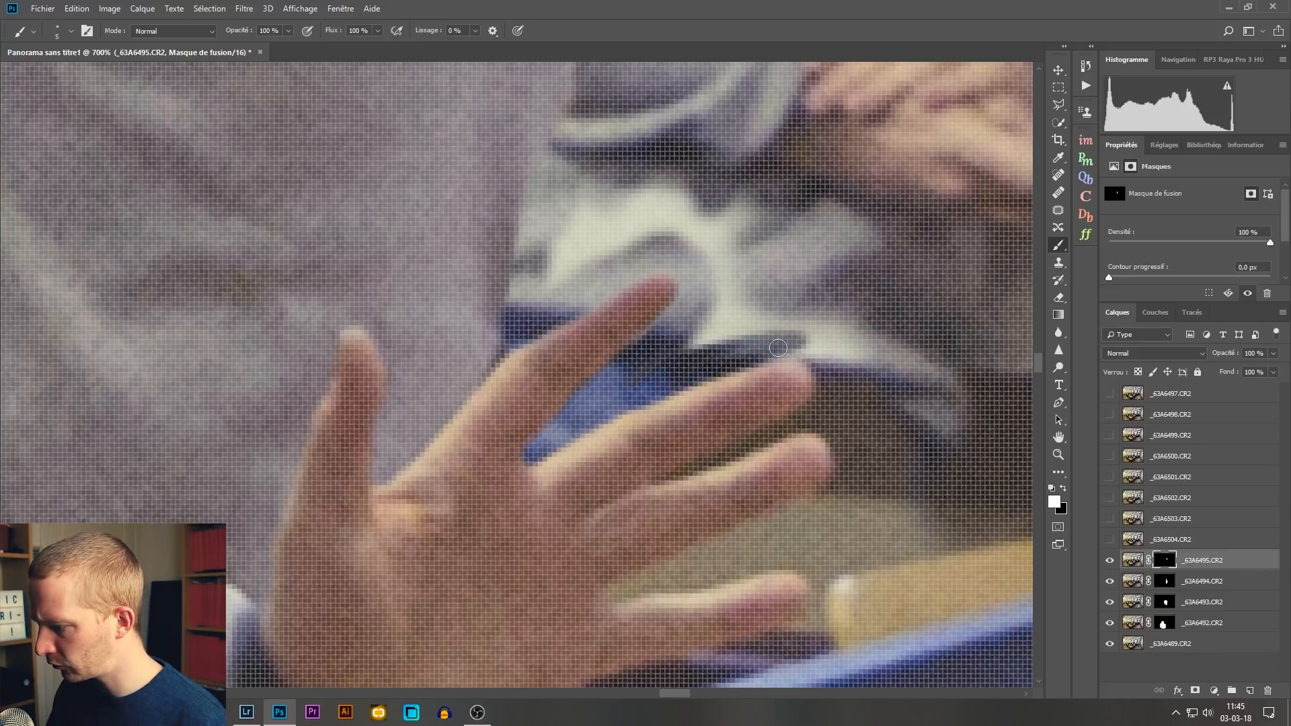
pyautogui.keyDown('alt'); pyautogui.rightClick(818, 395); pyautogui.keyUp('alt')
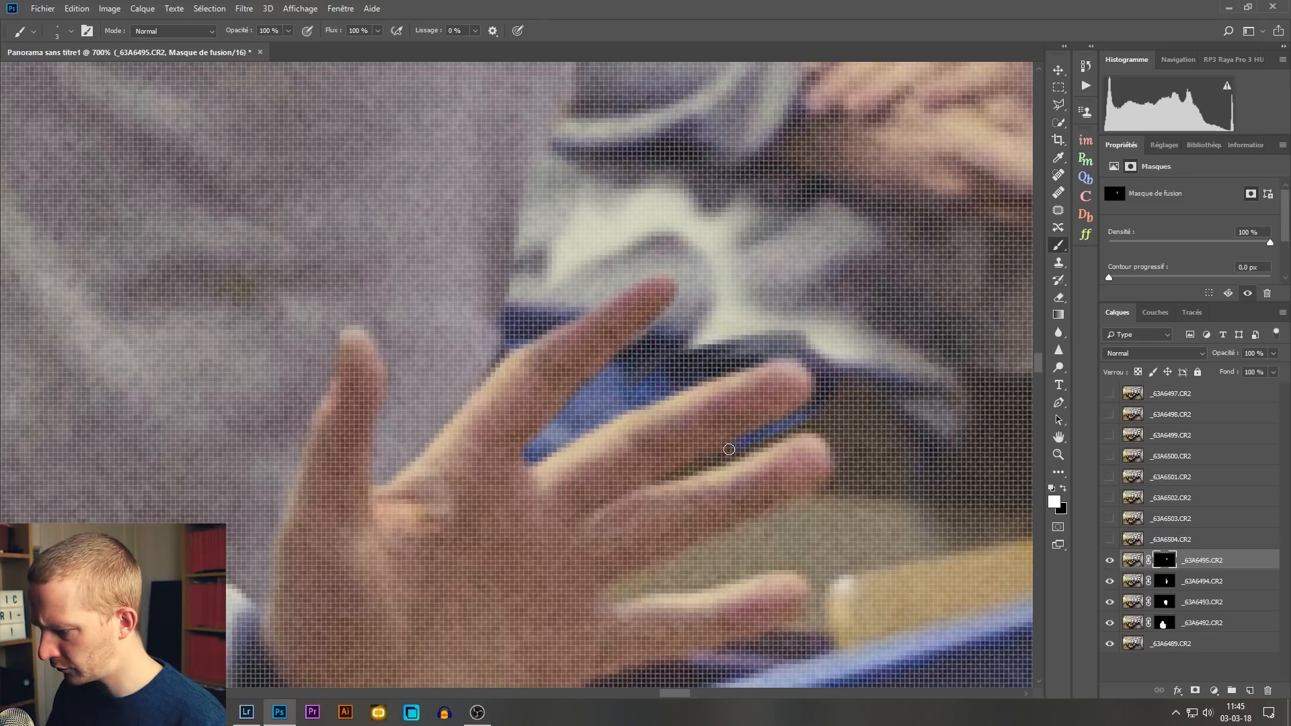
pyautogui.moveTo(719, 466); pyautogui.dragTo(817, 432)
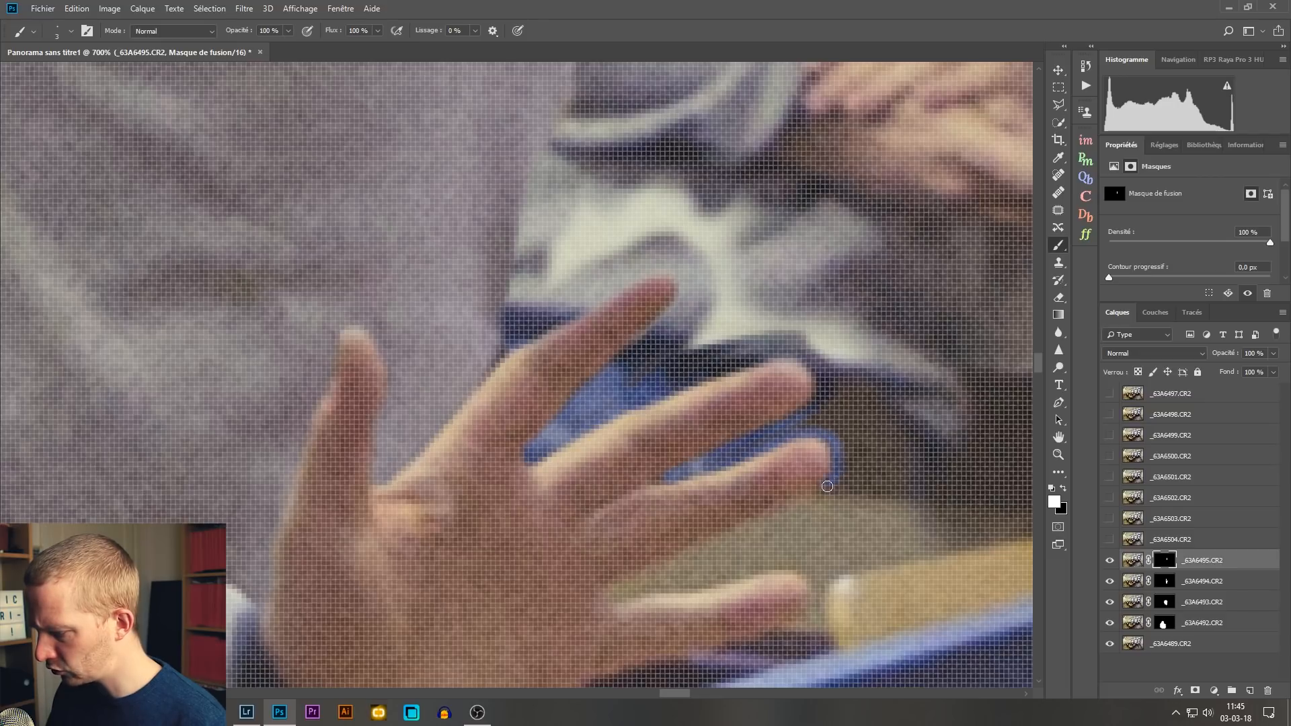
pyautogui.moveTo(716, 541)
pyautogui.mouseDown()
pyautogui.moveTo(629, 576)
pyautogui.moveTo(663, 589)
pyautogui.moveTo(776, 567)
pyautogui.moveTo(810, 575)
pyautogui.mouseUp()
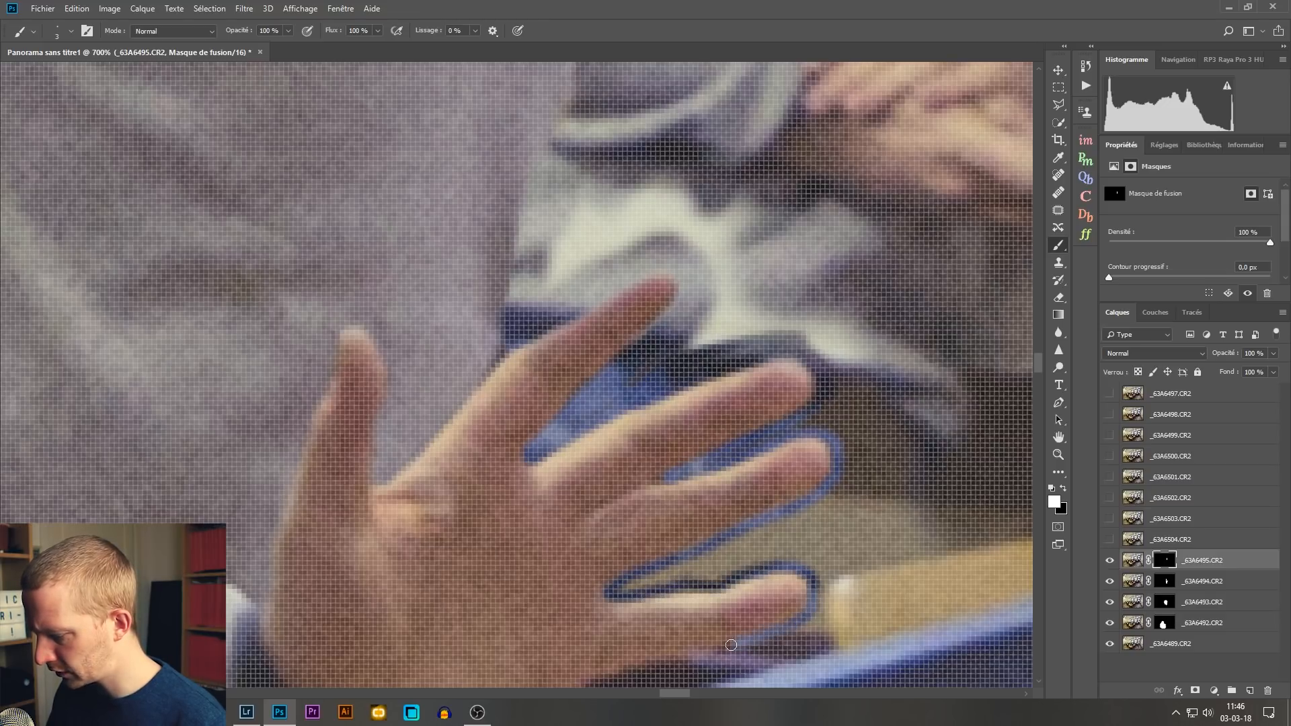
pyautogui.moveTo(758, 654)
pyautogui.mouseDown()
pyautogui.moveTo(832, 644)
pyautogui.moveTo(840, 573)
pyautogui.moveTo(946, 554)
pyautogui.mouseUp()
# Step: Display the _63A6495.CR2 mask on its own and fill the dark gaps above the index and middle fingers with white
pyautogui.keyDown('alt'); pyautogui.click(1155, 558); pyautogui.keyUp('alt')
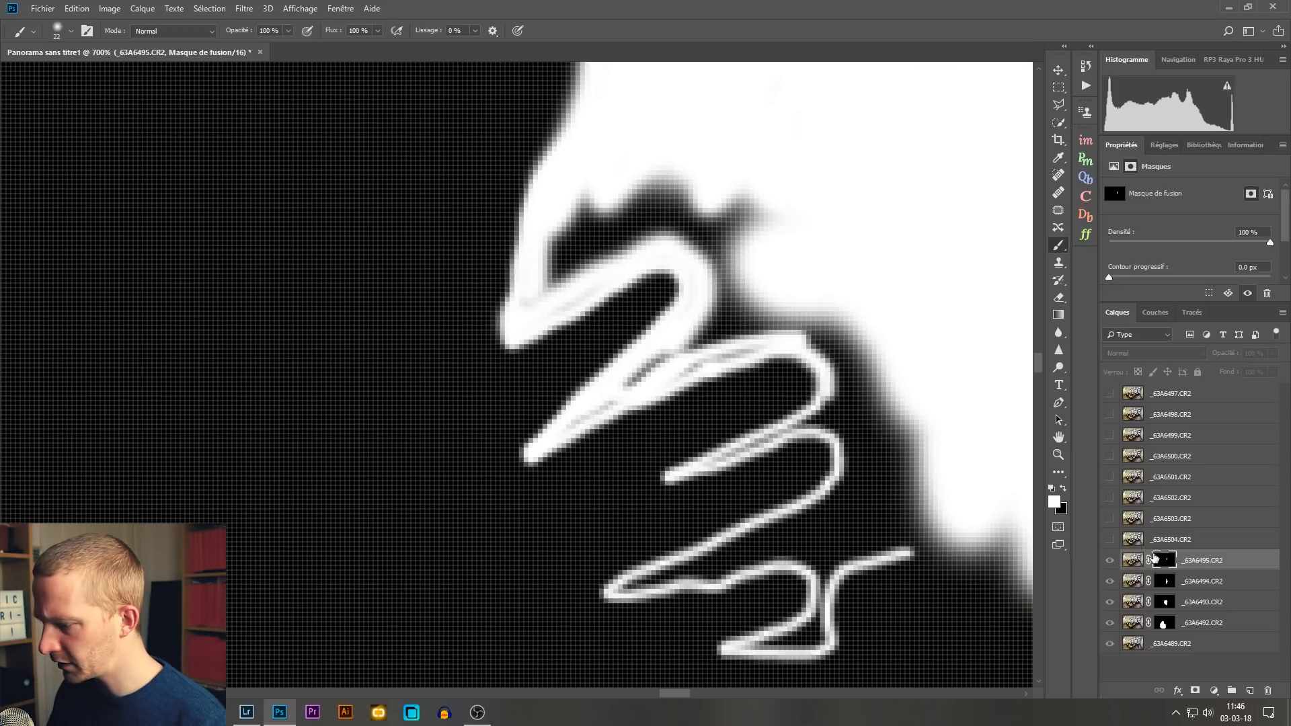
pyautogui.moveTo(755, 199); pyautogui.dragTo(714, 188)
pyautogui.moveTo(716, 182); pyautogui.dragTo(726, 181)
pyautogui.moveTo(683, 177)
pyautogui.mouseDown()
pyautogui.moveTo(571, 231)
pyautogui.moveTo(573, 219)
pyautogui.mouseUp()
pyautogui.moveTo(553, 249)
pyautogui.mouseDown()
pyautogui.moveTo(539, 288)
pyautogui.moveTo(679, 199)
pyautogui.mouseUp()
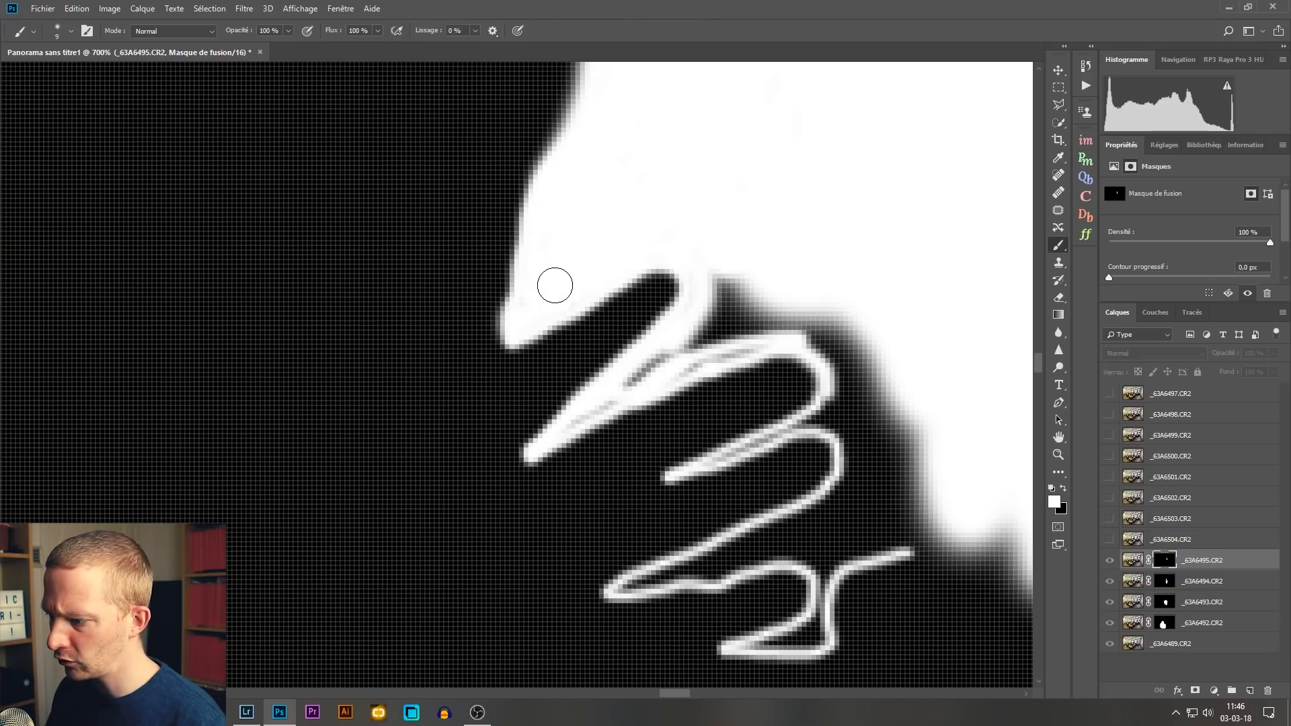
pyautogui.moveTo(727, 259)
pyautogui.mouseDown()
pyautogui.moveTo(734, 298)
pyautogui.moveTo(728, 278)
pyautogui.moveTo(924, 357)
pyautogui.moveTo(874, 390)
pyautogui.moveTo(900, 421)
pyautogui.moveTo(912, 536)
pyautogui.moveTo(937, 470)
pyautogui.mouseUp()
pyautogui.moveTo(834, 261)
pyautogui.mouseDown()
pyautogui.moveTo(821, 265)
pyautogui.moveTo(836, 261)
pyautogui.mouseUp()
pyautogui.moveTo(838, 307)
pyautogui.mouseDown()
pyautogui.moveTo(708, 306)
pyautogui.moveTo(721, 297)
pyautogui.moveTo(767, 313)
pyautogui.moveTo(739, 335)
pyautogui.moveTo(757, 337)
pyautogui.moveTo(750, 349)
pyautogui.moveTo(667, 381)
pyautogui.moveTo(733, 319)
pyautogui.moveTo(705, 327)
pyautogui.moveTo(593, 386)
pyautogui.moveTo(657, 369)
pyautogui.moveTo(599, 414)
pyautogui.mouseUp()
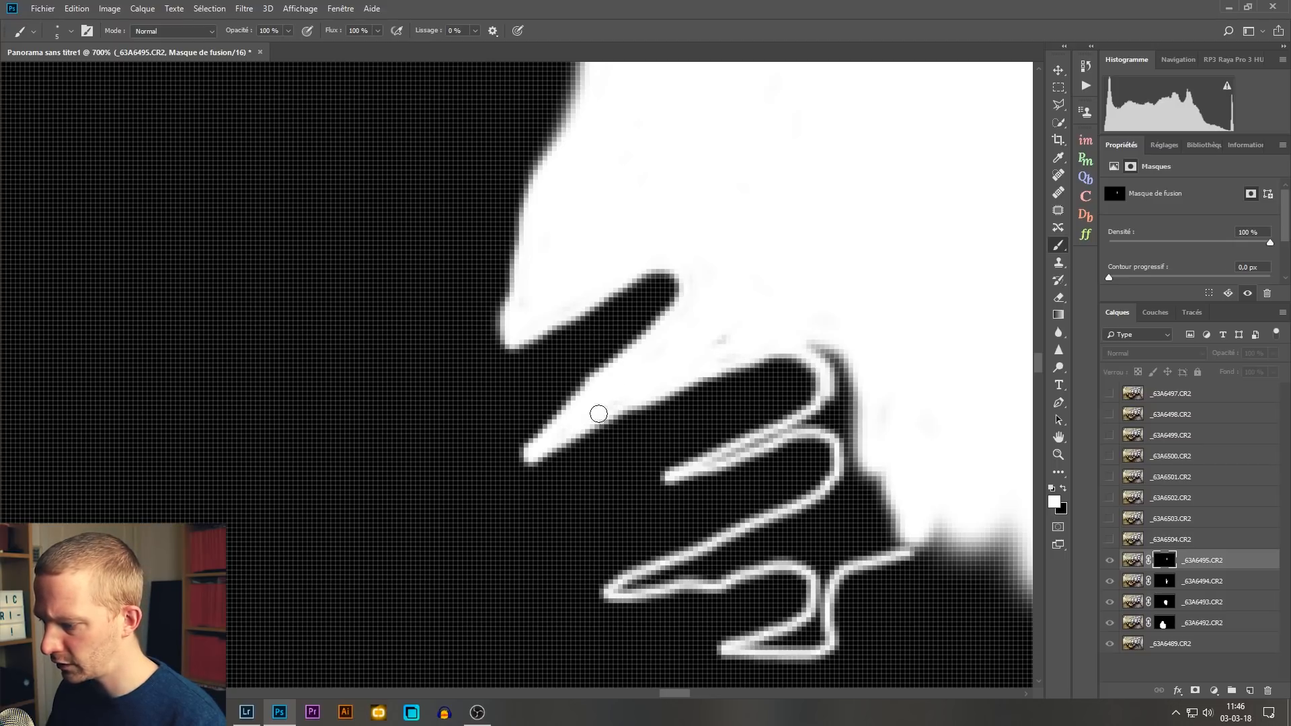
# Step: Fill the mask white between and beside the traced lower fingers, keeping the finger shapes black
pyautogui.moveTo(801, 329)
pyautogui.mouseDown()
pyautogui.moveTo(822, 358)
pyautogui.moveTo(817, 347)
pyautogui.moveTo(845, 344)
pyautogui.moveTo(831, 372)
pyautogui.moveTo(846, 376)
pyautogui.moveTo(832, 404)
pyautogui.mouseUp()
pyautogui.keyDown('alt'); pyautogui.click(737, 438); pyautogui.keyUp('alt')
pyautogui.moveTo(726, 442)
pyautogui.mouseDown()
pyautogui.moveTo(699, 472)
pyautogui.moveTo(837, 417)
pyautogui.moveTo(828, 401)
pyautogui.moveTo(811, 423)
pyautogui.moveTo(854, 428)
pyautogui.moveTo(812, 271)
pyautogui.moveTo(814, 333)
pyautogui.moveTo(789, 346)
pyautogui.moveTo(787, 329)
pyautogui.moveTo(781, 349)
pyautogui.moveTo(798, 391)
pyautogui.moveTo(833, 379)
pyautogui.moveTo(726, 389)
pyautogui.mouseUp()
pyautogui.keyDown('alt'); pyautogui.rightClick(829, 296); pyautogui.keyUp('alt')
pyautogui.keyDown('alt'); pyautogui.rightClick(796, 339); pyautogui.keyUp('alt')
pyautogui.keyDown('alt'); pyautogui.rightClick(683, 409); pyautogui.keyUp('alt')
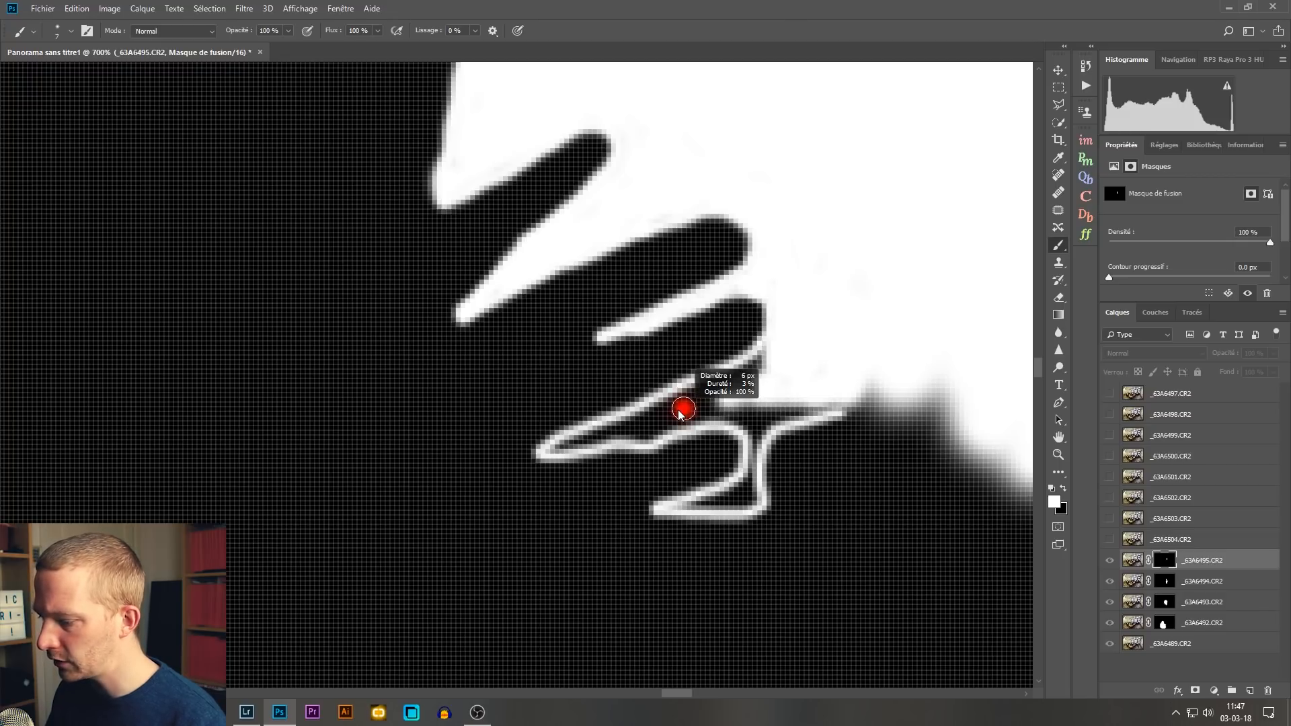
pyautogui.moveTo(555, 451)
pyautogui.mouseDown()
pyautogui.moveTo(697, 398)
pyautogui.moveTo(774, 350)
pyautogui.moveTo(558, 450)
pyautogui.moveTo(687, 423)
pyautogui.moveTo(756, 366)
pyautogui.mouseUp()
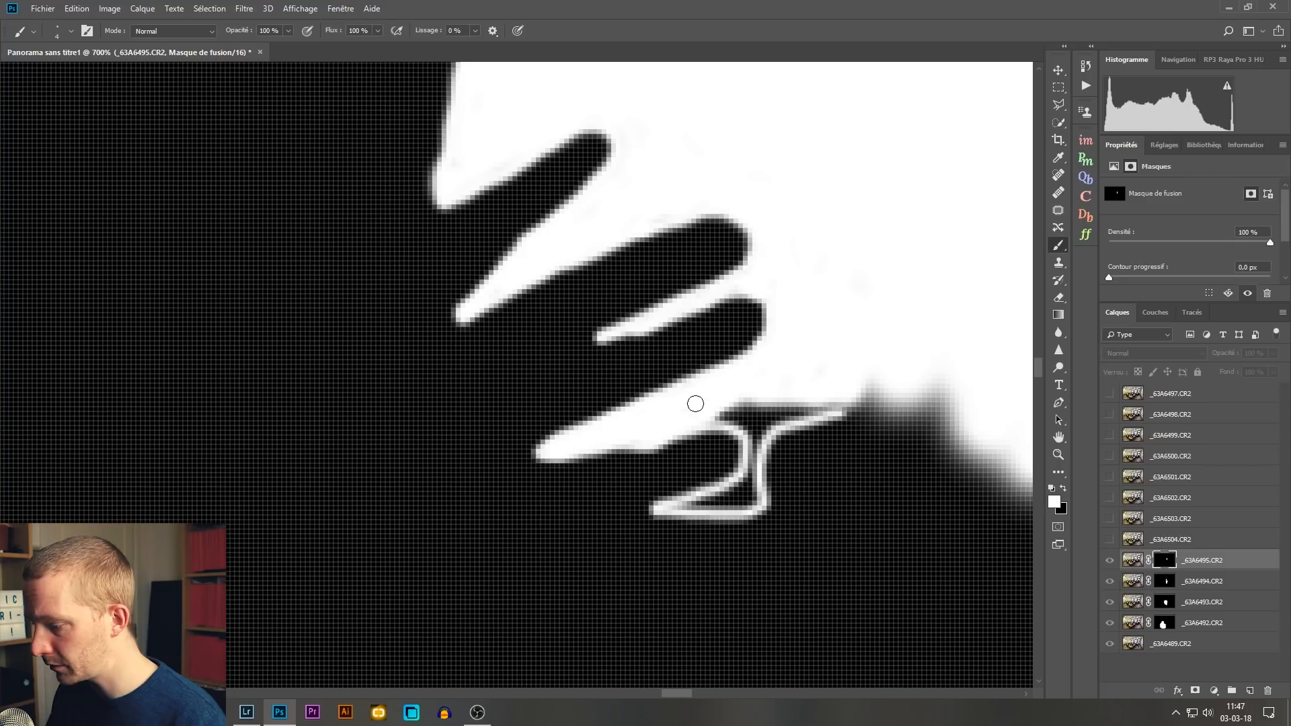
pyautogui.moveTo(721, 413)
pyautogui.mouseDown()
pyautogui.moveTo(745, 423)
pyautogui.moveTo(747, 439)
pyautogui.moveTo(836, 405)
pyautogui.moveTo(715, 423)
pyautogui.moveTo(770, 421)
pyautogui.moveTo(740, 426)
pyautogui.moveTo(772, 403)
pyautogui.moveTo(742, 502)
pyautogui.moveTo(678, 507)
pyautogui.moveTo(732, 502)
pyautogui.mouseUp()
# Step: Return to the composite image and examine the window person's edges around the raised hand and in the whole picture
pyautogui.keyDown('alt'); pyautogui.click(1171, 559); pyautogui.keyUp('alt')
pyautogui.hotkey('ctrl', '-')
pyautogui.hotkey('ctrl', '-')
pyautogui.hotkey('ctrl', '-')
pyautogui.hotkey('ctrl', '-')
pyautogui.hotkey('ctrl', '-')
pyautogui.hotkey('ctrl', '-')
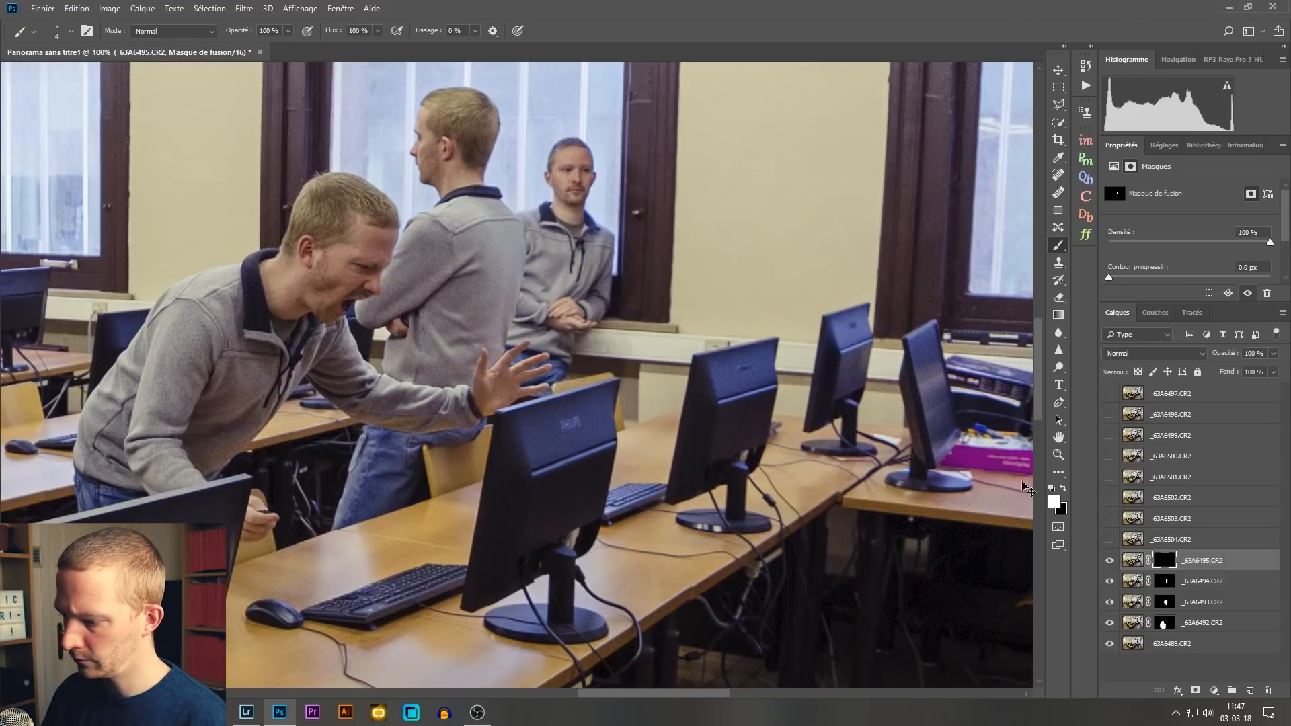
pyautogui.hotkey('ctrl', '+')
pyautogui.hotkey('ctrl', '+')
pyautogui.hotkey('ctrl', '+')
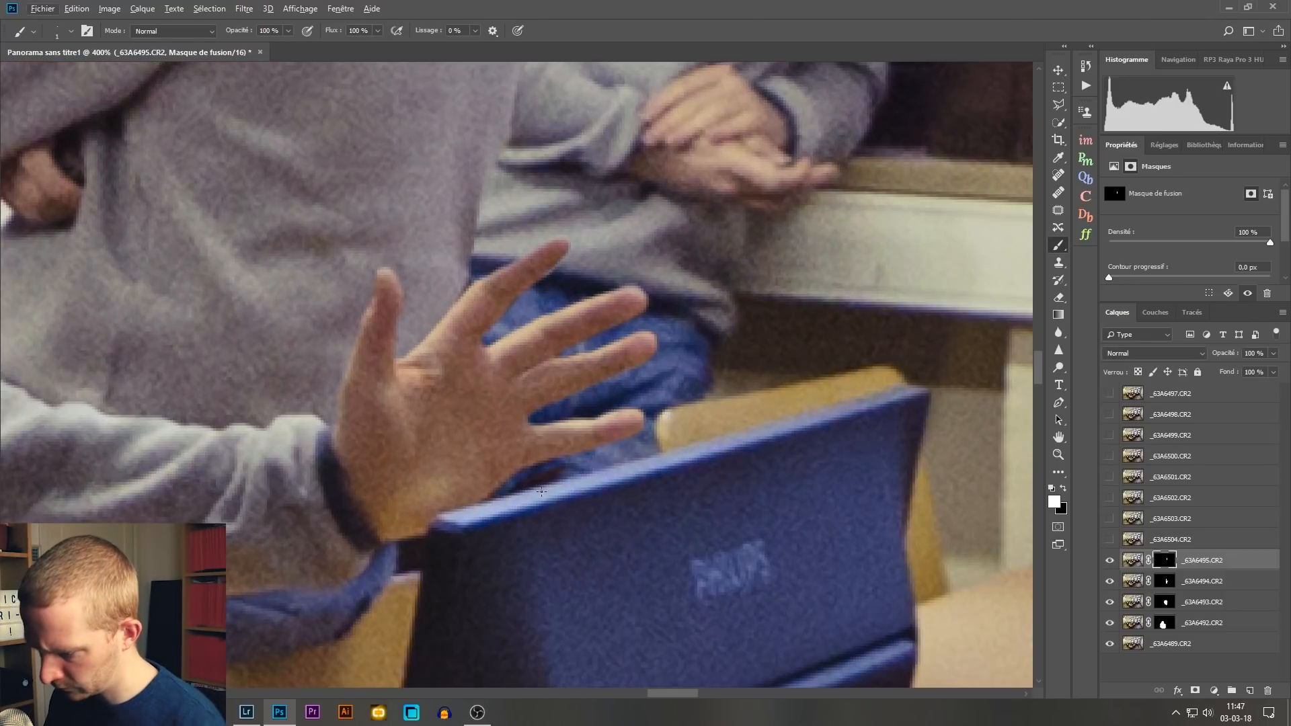
pyautogui.hotkey('ctrl', '-')
pyautogui.hotkey('ctrl', '0')
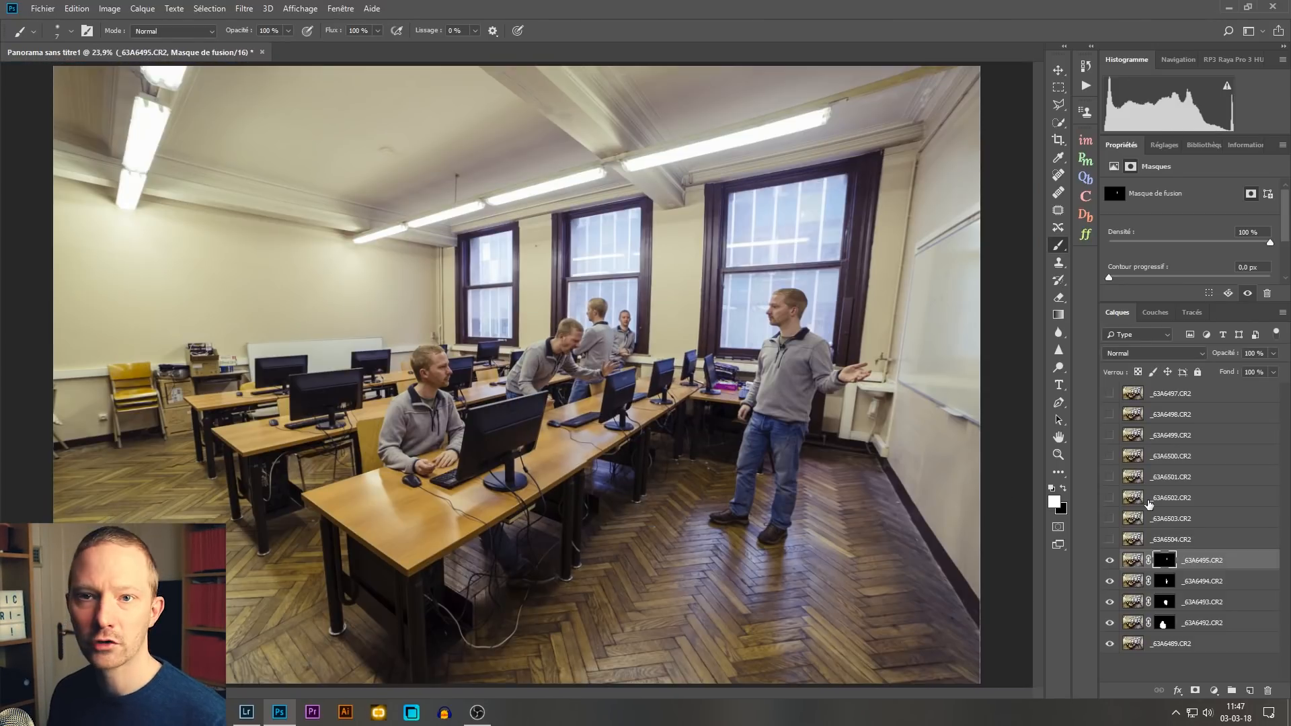